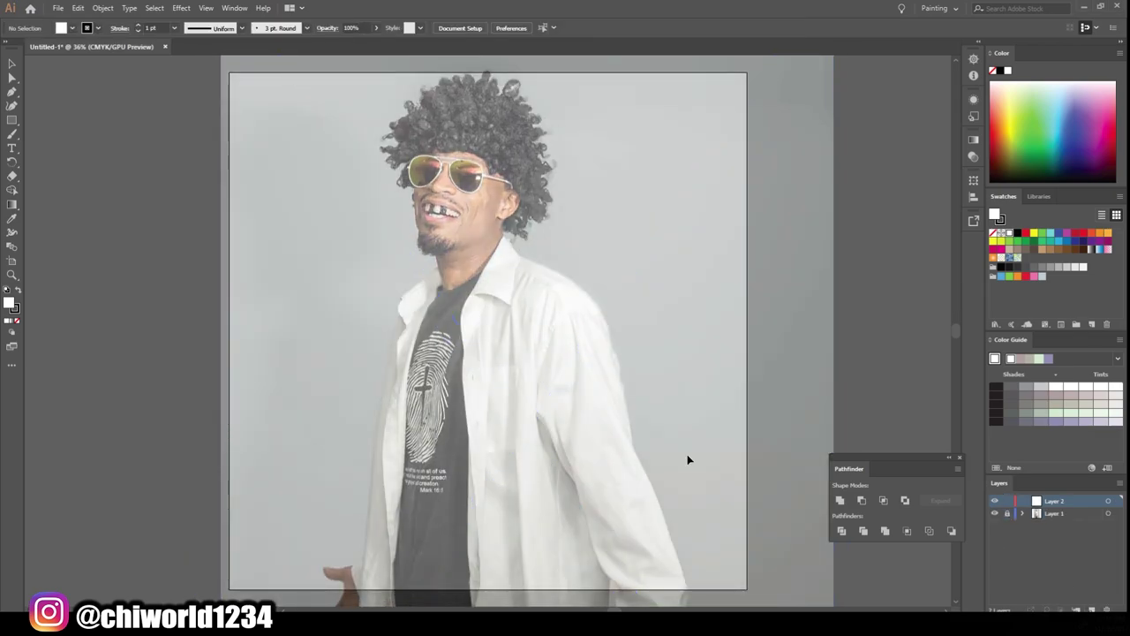
Step: Create a new Calligraphic Brush in the Brushes panel for tracing the portrait
{"action": "left_click", "coordinate": [306, 28]}
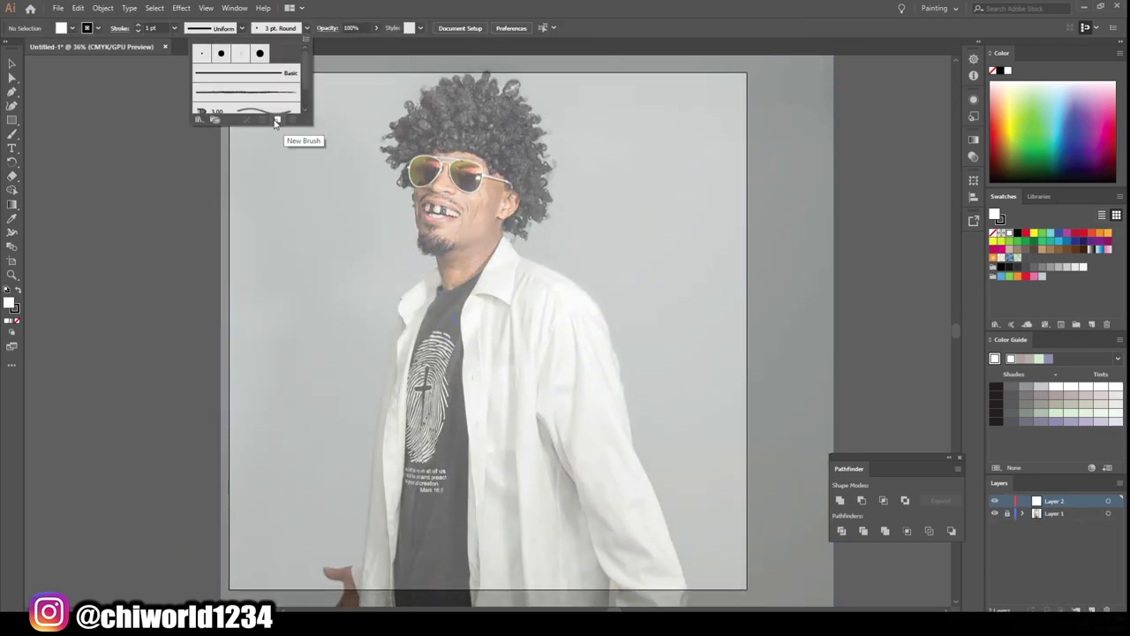
{"action": "left_click", "coordinate": [296, 115]}
{"action": "key", "text": "Return"}
{"action": "left_click", "coordinate": [221, 209]}
{"action": "left_click", "coordinate": [47, 150]}
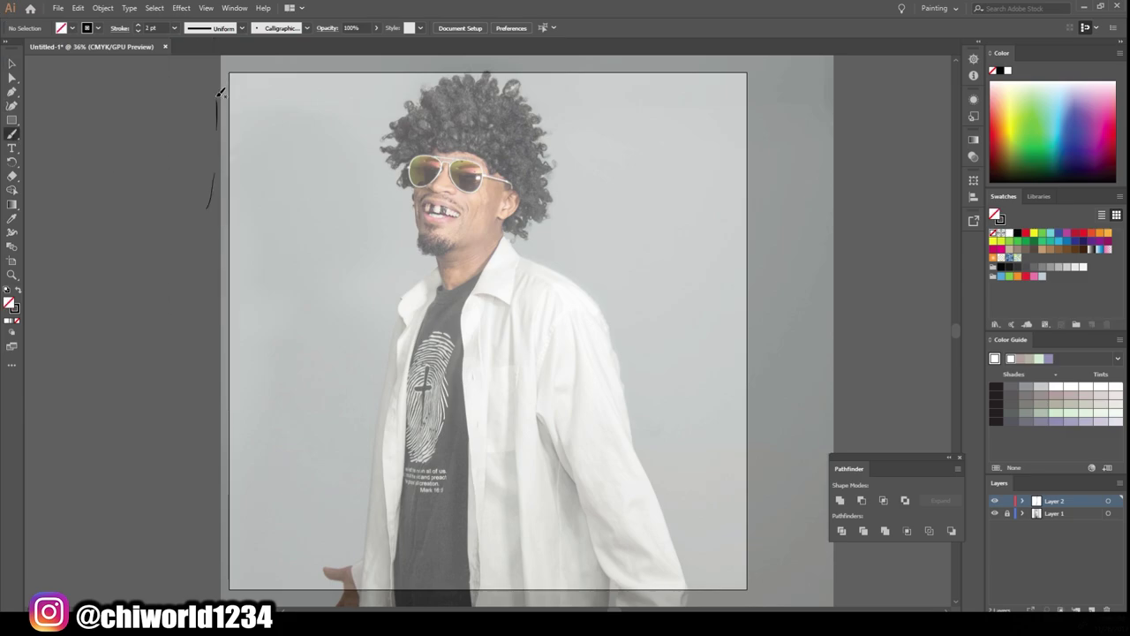
{"action": "scroll", "coordinate": [309, 318], "scroll_direction": "up", "scroll_amount": 5}
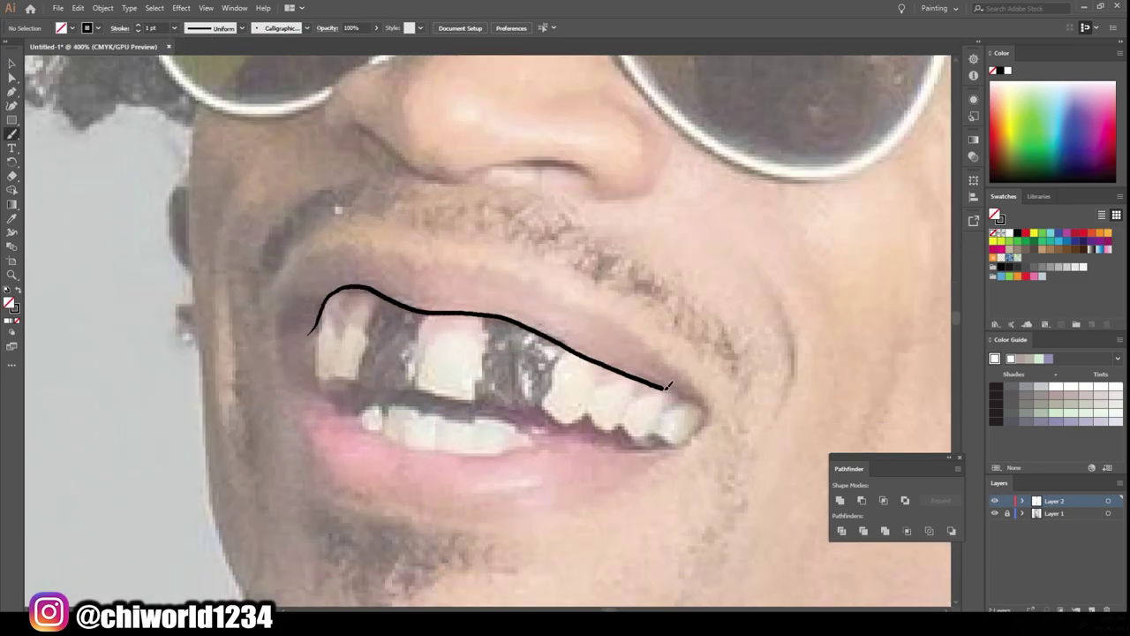
Step: Trace the upper and lower lip outlines and the left lip corner with black strokes
{"action": "left_click_drag", "start_coordinate": [323, 306], "coordinate": [709, 418]}
{"action": "left_click_drag", "start_coordinate": [421, 262], "coordinate": [711, 413]}
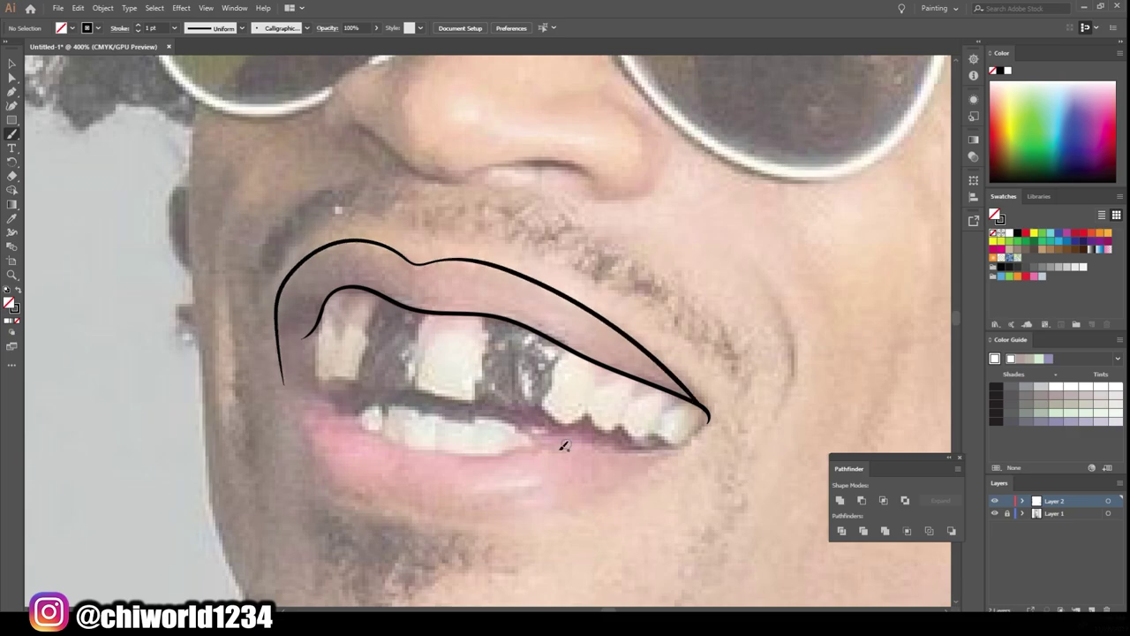
{"action": "scroll", "coordinate": [560, 444], "scroll_direction": "down", "scroll_amount": 2}
{"action": "left_click_drag", "start_coordinate": [300, 300], "coordinate": [712, 326]}
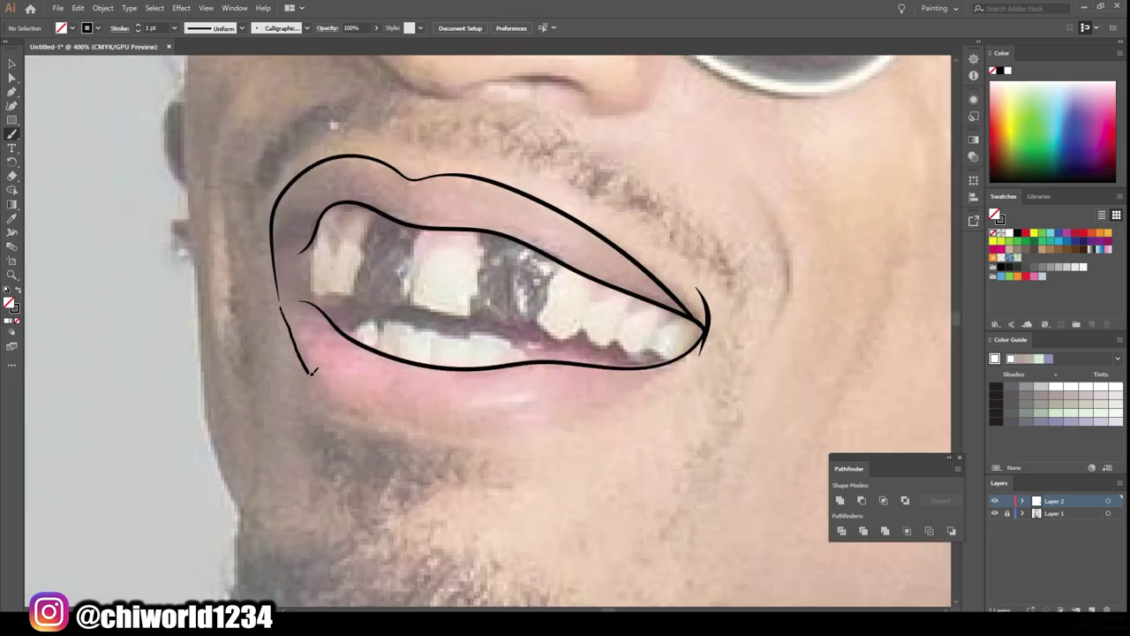
{"action": "left_click_drag", "start_coordinate": [311, 371], "coordinate": [711, 329]}
{"action": "scroll", "coordinate": [461, 368], "scroll_direction": "up", "scroll_amount": 2}
{"action": "scroll", "coordinate": [462, 368], "scroll_direction": "up", "scroll_amount": 1}
{"action": "left_click_drag", "start_coordinate": [177, 199], "coordinate": [171, 320]}
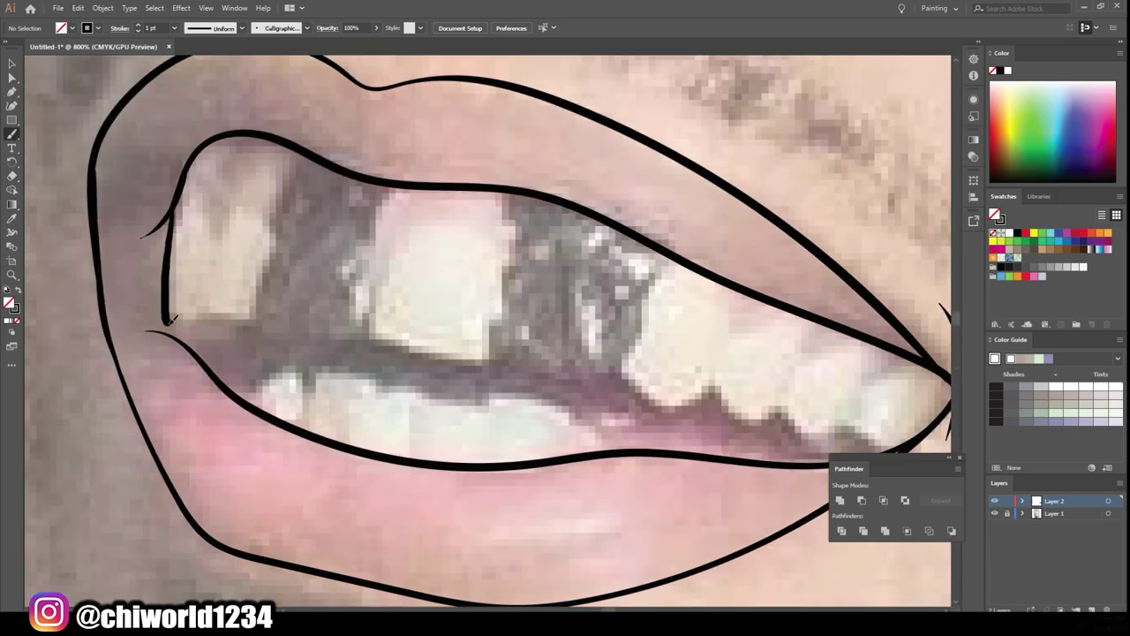
Step: Trace the upper teeth edge and individual tooth outlines, redrawing the misshapen ones
{"action": "left_click_drag", "start_coordinate": [259, 325], "coordinate": [826, 442]}
{"action": "scroll", "coordinate": [615, 471], "scroll_direction": "down", "scroll_amount": 1}
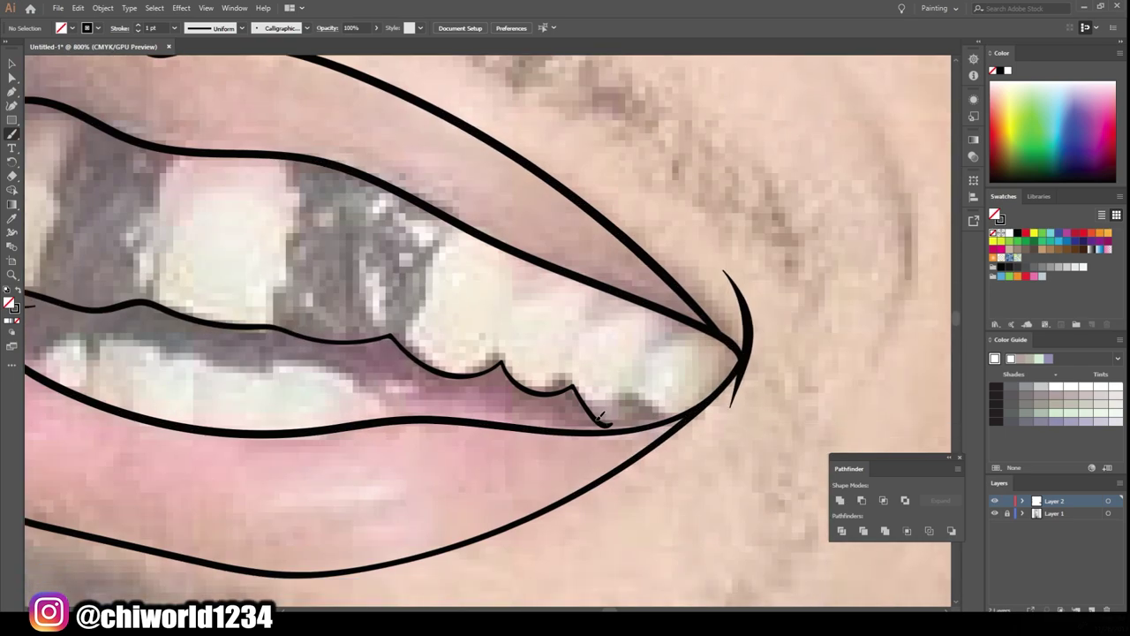
{"action": "scroll", "coordinate": [258, 356], "scroll_direction": "up", "scroll_amount": 1}
{"action": "left_click_drag", "start_coordinate": [402, 352], "coordinate": [605, 400]}
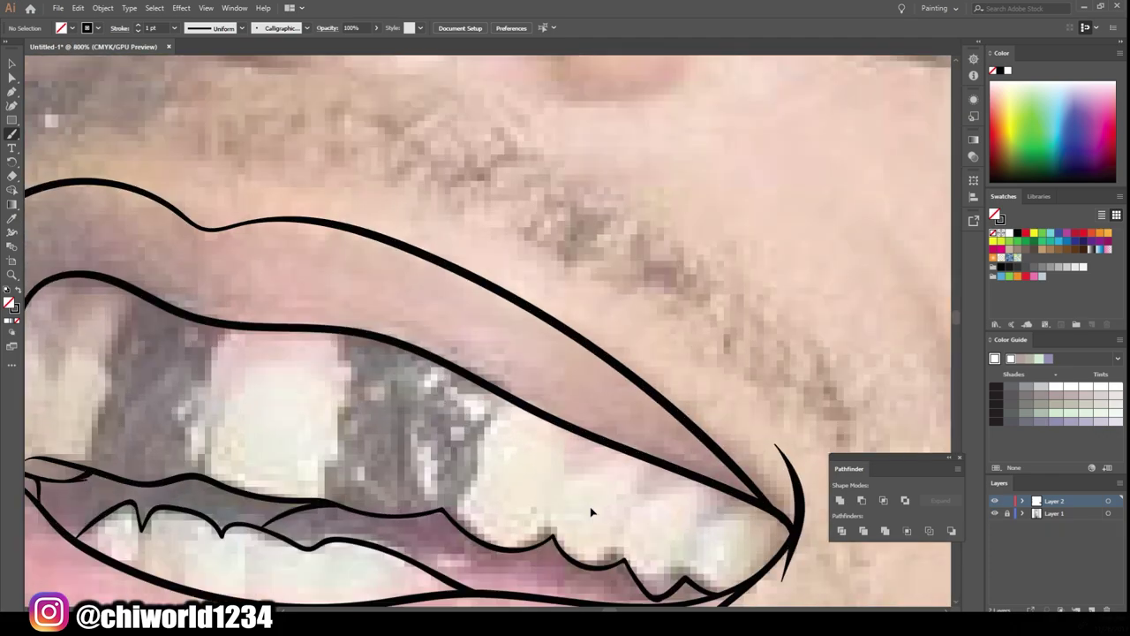
{"action": "left_click_drag", "start_coordinate": [117, 279], "coordinate": [253, 270]}
{"action": "left_click_drag", "start_coordinate": [342, 293], "coordinate": [493, 309]}
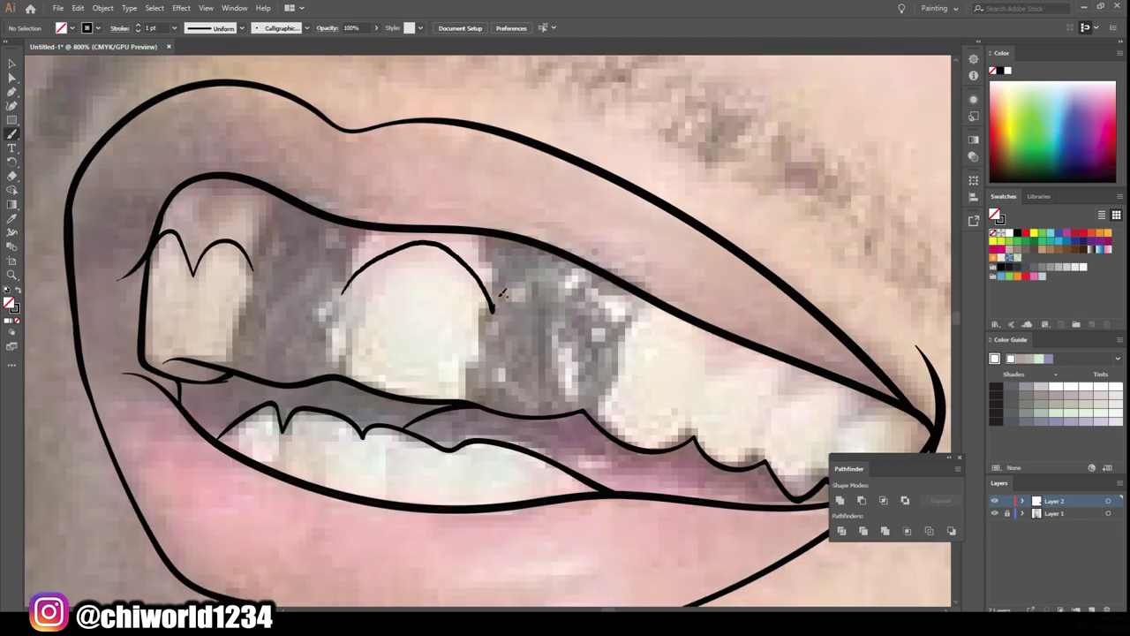
{"action": "key", "text": "ctrl+z"}
{"action": "key", "text": "ctrl+z"}
{"action": "key", "text": "ctrl+z"}
{"action": "left_click_drag", "start_coordinate": [118, 279], "coordinate": [256, 276]}
{"action": "mouse_move", "coordinate": [344, 296]}
{"action": "left_mouse_down"}
{"action": "mouse_move", "coordinate": [461, 267]}
{"action": "mouse_move", "coordinate": [490, 336]}
{"action": "left_mouse_up"}
{"action": "left_click_drag", "start_coordinate": [702, 327], "coordinate": [765, 348]}
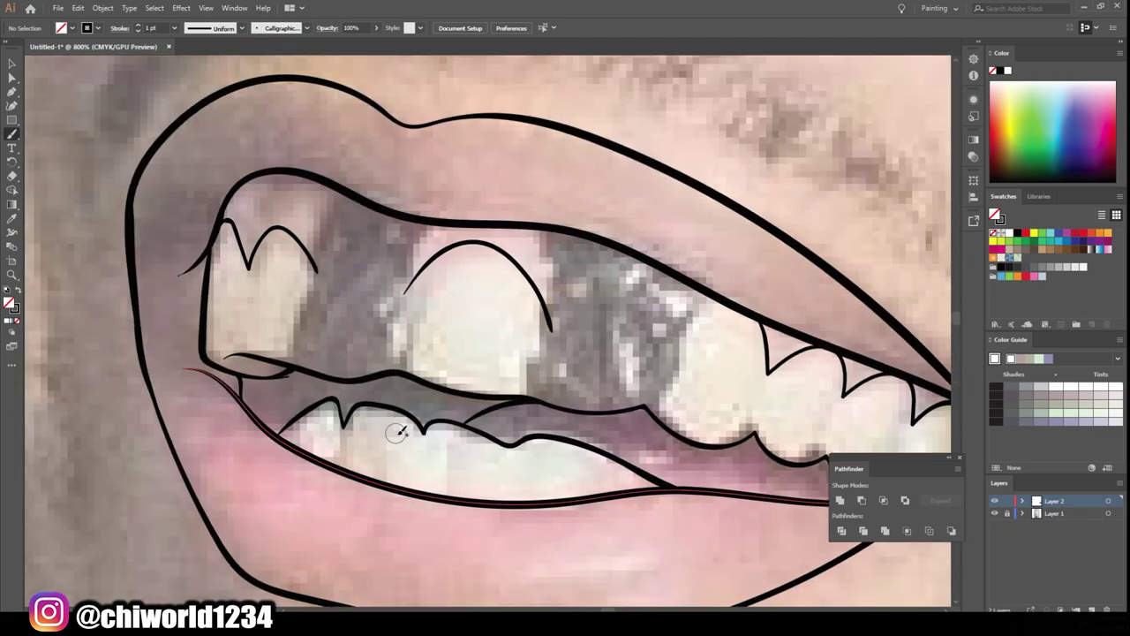
Step: Switch to solid black fill and fill the gaps on both sides of the centre tooth
{"action": "key", "text": "shift+x"}
{"action": "left_click_drag", "start_coordinate": [411, 292], "coordinate": [309, 375]}
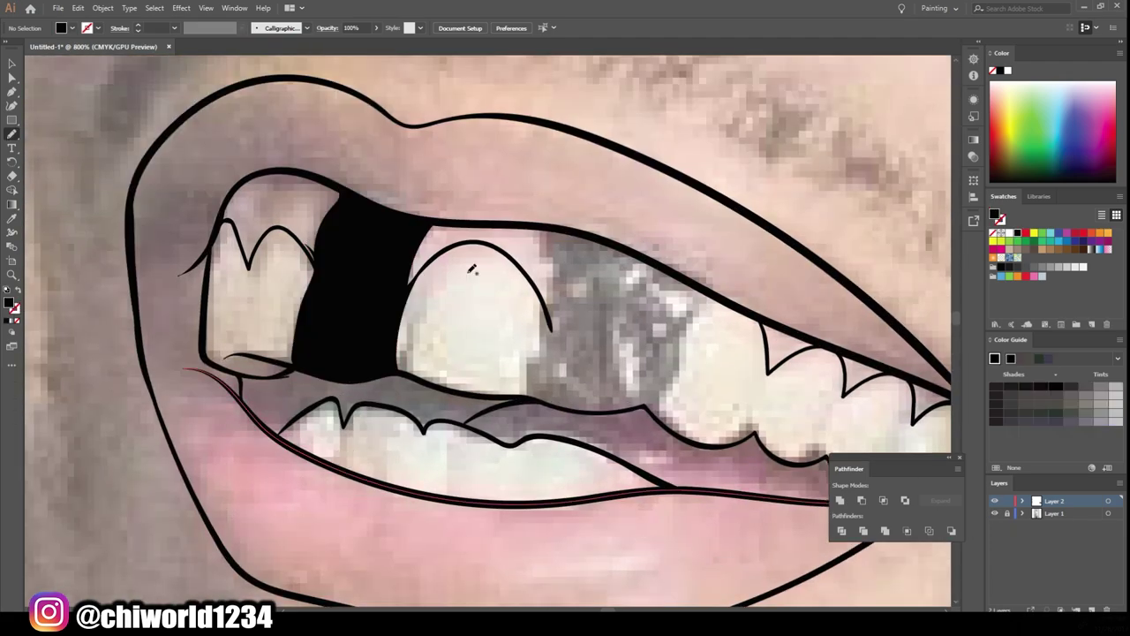
{"action": "left_click_drag", "start_coordinate": [593, 408], "coordinate": [542, 235]}
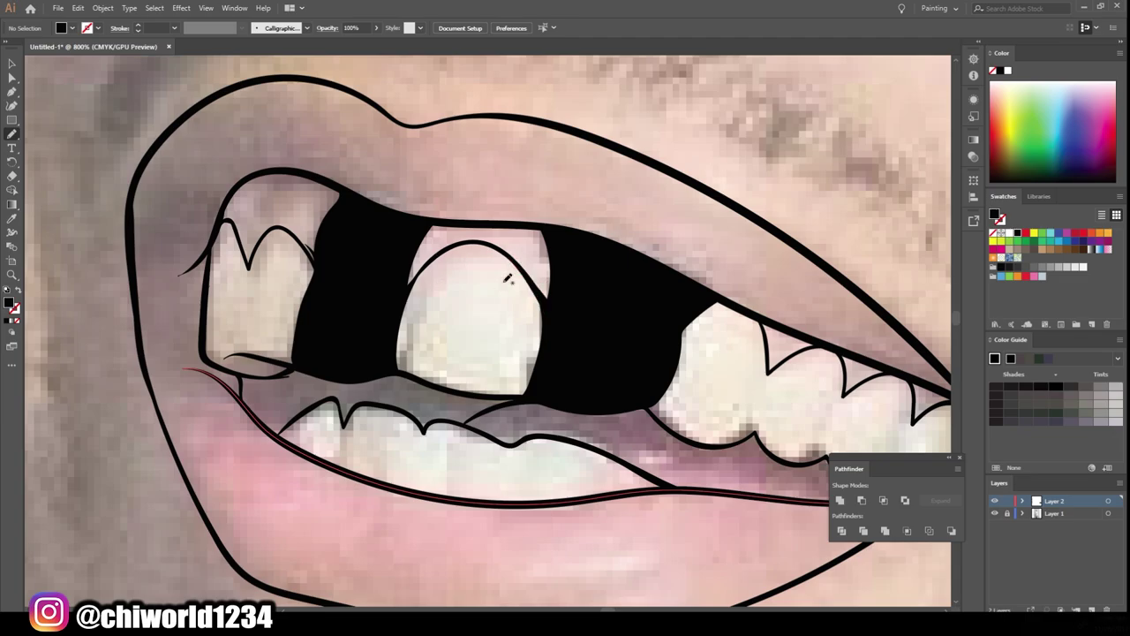
{"action": "scroll", "coordinate": [300, 322], "scroll_direction": "up", "scroll_amount": 1}
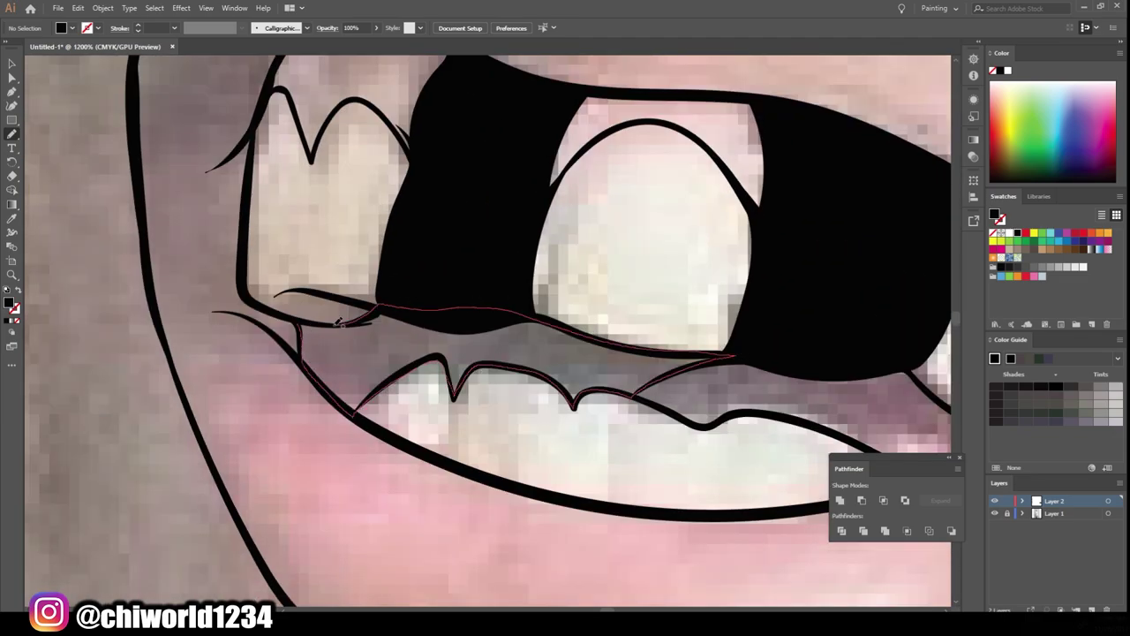
{"action": "scroll", "coordinate": [338, 323], "scroll_direction": "down", "scroll_amount": 5}
{"action": "scroll", "coordinate": [669, 462], "scroll_direction": "up", "scroll_amount": 3}
Step: Trace the nostril, the base of the nose and its left side under the lens
{"action": "left_click_drag", "start_coordinate": [363, 302], "coordinate": [448, 349]}
{"action": "left_click_drag", "start_coordinate": [452, 337], "coordinate": [569, 349]}
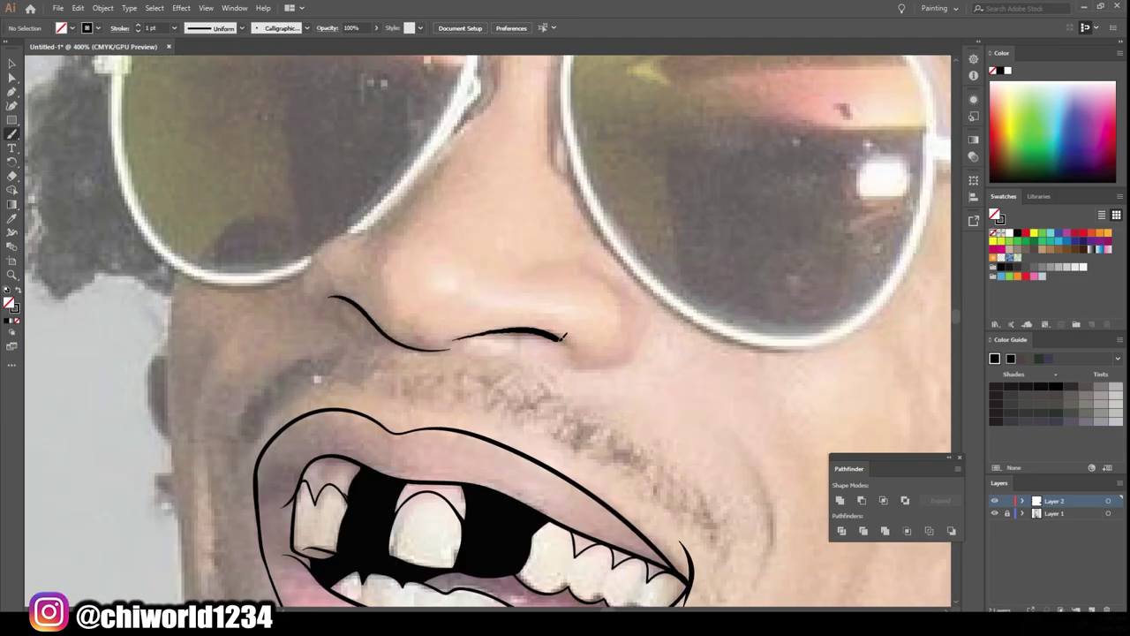
{"action": "scroll", "coordinate": [354, 360], "scroll_direction": "up", "scroll_amount": 1}
{"action": "scroll", "coordinate": [530, 371], "scroll_direction": "up", "scroll_amount": 2}
{"action": "left_click_drag", "start_coordinate": [364, 344], "coordinate": [484, 175]}
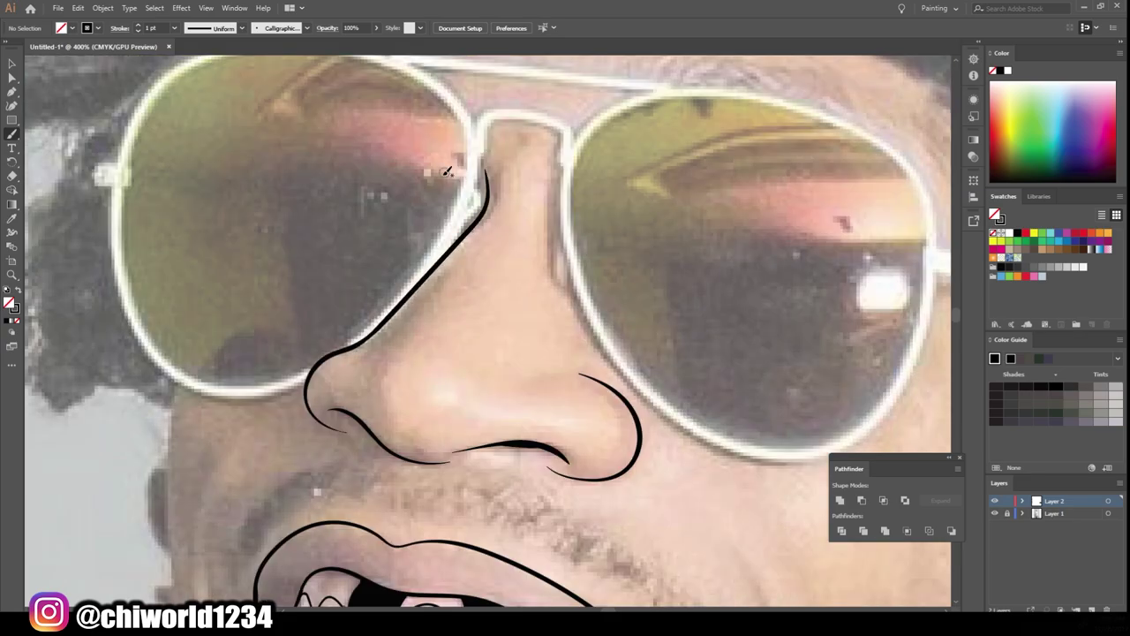
{"action": "scroll", "coordinate": [495, 265], "scroll_direction": "up", "scroll_amount": 1}
{"action": "scroll", "coordinate": [495, 265], "scroll_direction": "left", "scroll_amount": 3}
{"action": "mouse_move", "coordinate": [395, 463]}
{"action": "left_mouse_down"}
{"action": "mouse_move", "coordinate": [246, 386]}
{"action": "mouse_move", "coordinate": [221, 246]}
{"action": "mouse_move", "coordinate": [379, 97]}
{"action": "mouse_move", "coordinate": [509, 104]}
{"action": "left_mouse_up"}
{"action": "scroll", "coordinate": [509, 104], "scroll_direction": "down", "scroll_amount": 2}
{"action": "scroll", "coordinate": [618, 309], "scroll_direction": "up", "scroll_amount": 3}
Step: Outline the left lens with its outer edge and inner rim strokes
{"action": "mouse_move", "coordinate": [639, 380]}
{"action": "left_mouse_down"}
{"action": "mouse_move", "coordinate": [799, 252]}
{"action": "mouse_move", "coordinate": [800, 397]}
{"action": "left_mouse_up"}
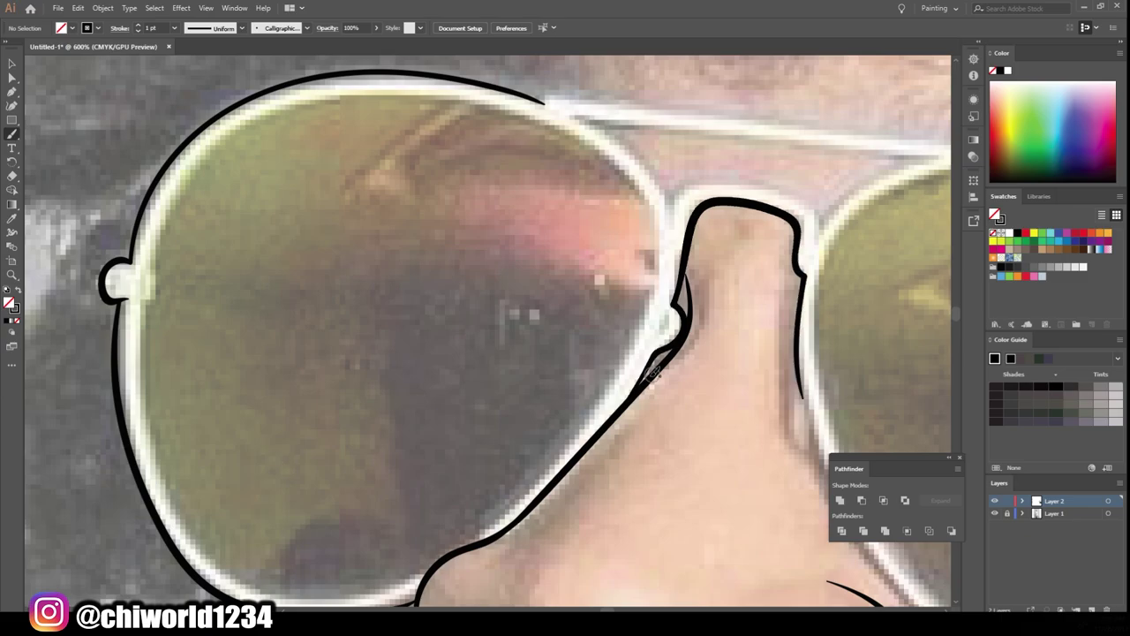
{"action": "scroll", "coordinate": [649, 375], "scroll_direction": "down", "scroll_amount": 1}
{"action": "mouse_move", "coordinate": [138, 275]}
{"action": "left_mouse_down"}
{"action": "mouse_move", "coordinate": [172, 188]}
{"action": "mouse_move", "coordinate": [658, 190]}
{"action": "mouse_move", "coordinate": [353, 578]}
{"action": "mouse_move", "coordinate": [141, 300]}
{"action": "left_mouse_up"}
{"action": "scroll", "coordinate": [143, 300], "scroll_direction": "up", "scroll_amount": 2}
{"action": "mouse_move", "coordinate": [191, 375]}
{"action": "left_mouse_down"}
{"action": "mouse_move", "coordinate": [228, 240]}
{"action": "mouse_move", "coordinate": [654, 283]}
{"action": "mouse_move", "coordinate": [402, 305]}
{"action": "mouse_move", "coordinate": [265, 235]}
{"action": "mouse_move", "coordinate": [358, 281]}
{"action": "left_mouse_up"}
{"action": "scroll", "coordinate": [247, 185], "scroll_direction": "down", "scroll_amount": 3}
{"action": "scroll", "coordinate": [285, 234], "scroll_direction": "up", "scroll_amount": 3}
Step: Trace the right lens top, lower-left edge and side edge to the hinge
{"action": "mouse_move", "coordinate": [320, 221]}
{"action": "left_mouse_down"}
{"action": "mouse_move", "coordinate": [689, 267]}
{"action": "mouse_move", "coordinate": [923, 314]}
{"action": "left_mouse_up"}
{"action": "scroll", "coordinate": [883, 305], "scroll_direction": "down", "scroll_amount": 3}
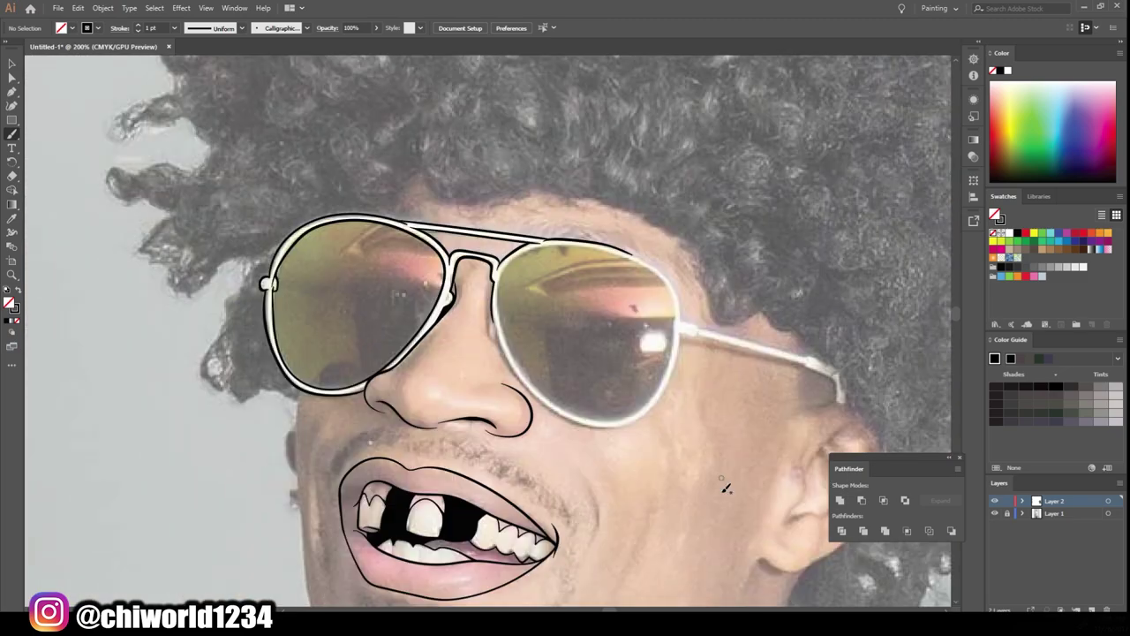
{"action": "scroll", "coordinate": [529, 353], "scroll_direction": "up", "scroll_amount": 3}
{"action": "mouse_move", "coordinate": [353, 296]}
{"action": "left_mouse_down"}
{"action": "mouse_move", "coordinate": [476, 489]}
{"action": "mouse_move", "coordinate": [722, 307]}
{"action": "mouse_move", "coordinate": [425, 159]}
{"action": "mouse_move", "coordinate": [486, 499]}
{"action": "mouse_move", "coordinate": [719, 298]}
{"action": "left_mouse_up"}
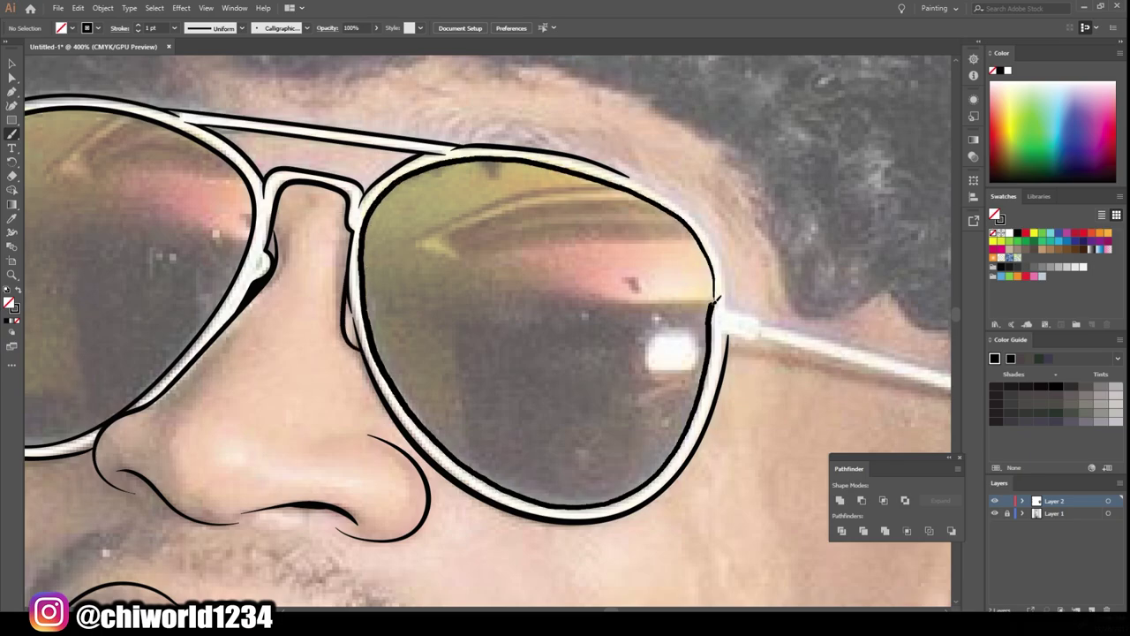
{"action": "key", "text": "ctrl+minus"}
{"action": "key", "text": "ctrl+minus"}
{"action": "key", "text": "ctrl+minus"}
{"action": "key", "text": "ctrl+plus"}
{"action": "key", "text": "ctrl+plus"}
{"action": "key", "text": "ctrl+plus"}
{"action": "scroll", "coordinate": [732, 451], "scroll_direction": "up", "scroll_amount": 1}
{"action": "left_click_drag", "start_coordinate": [408, 195], "coordinate": [494, 327]}
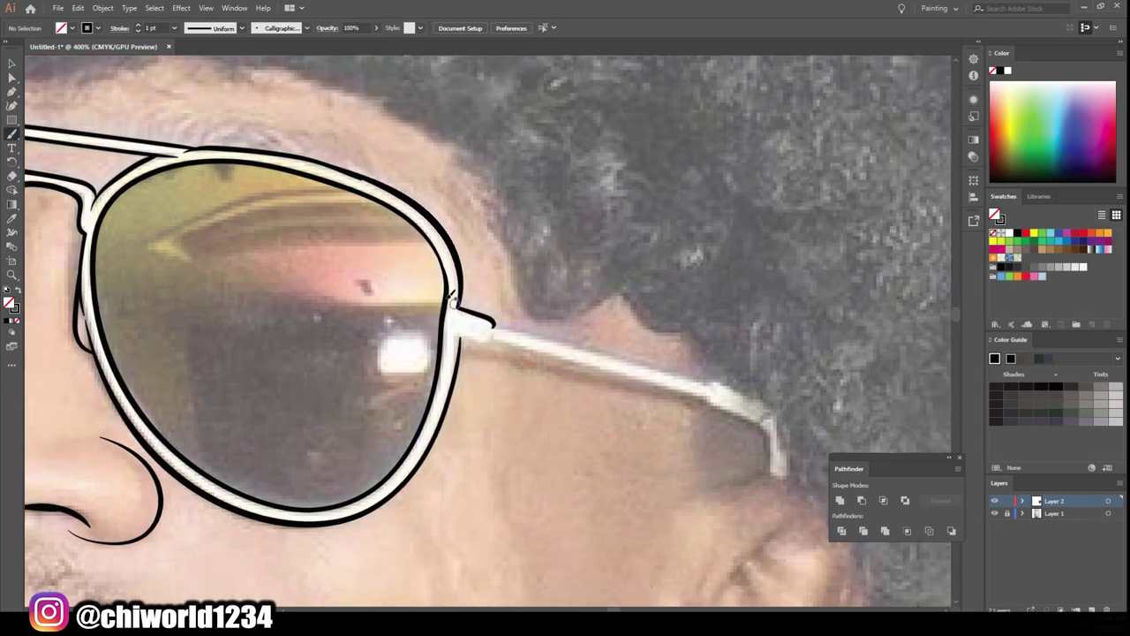
Step: Outline the sunglasses temple arm from the hinge to its tip
{"action": "key", "text": "ctrl+plus"}
{"action": "key", "text": "ctrl+minus"}
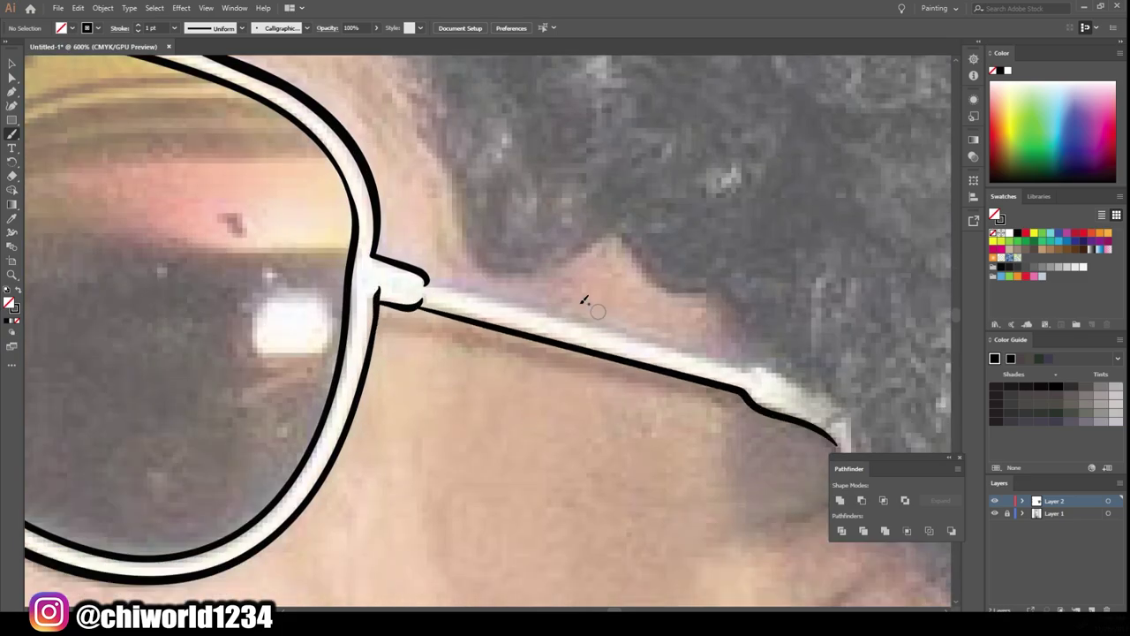
{"action": "scroll", "coordinate": [580, 298], "scroll_direction": "down", "scroll_amount": 1}
{"action": "left_click_drag", "start_coordinate": [428, 190], "coordinate": [858, 424]}
{"action": "key", "text": "ctrl+minus"}
{"action": "key", "text": "ctrl+minus"}
{"action": "key", "text": "ctrl+plus"}
{"action": "scroll", "coordinate": [653, 395], "scroll_direction": "down", "scroll_amount": 2}
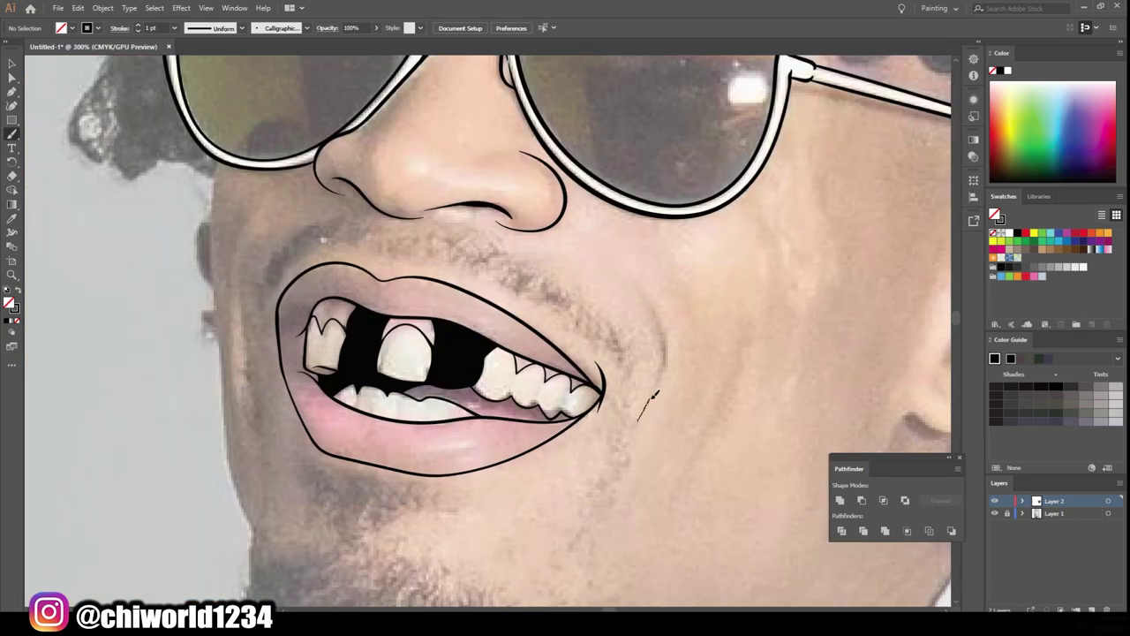
{"action": "key", "text": "ctrl+minus"}
{"action": "key", "text": "ctrl+minus"}
Step: Set the stroke weight to 2 pt
{"action": "key", "text": "ctrl+plus"}
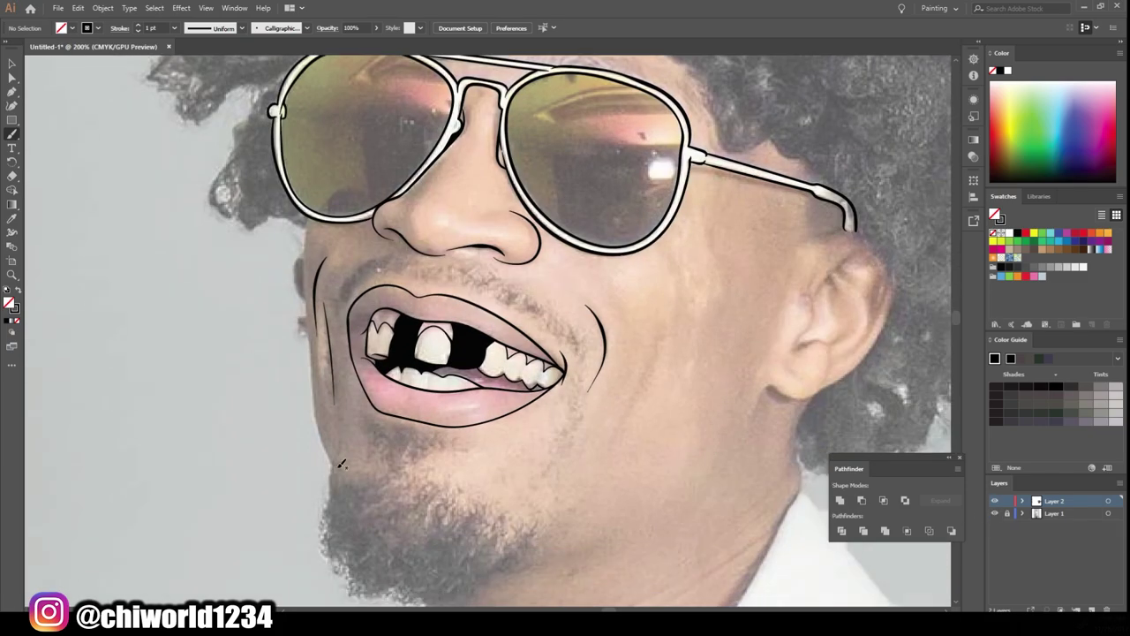
{"action": "left_click", "coordinate": [174, 28]}
{"action": "left_click", "coordinate": [189, 95]}
Step: Draw the jaw and chin lines and the neck line up toward the ear
{"action": "left_click_drag", "start_coordinate": [339, 530], "coordinate": [317, 408]}
{"action": "scroll", "coordinate": [459, 397], "scroll_direction": "down", "scroll_amount": 3}
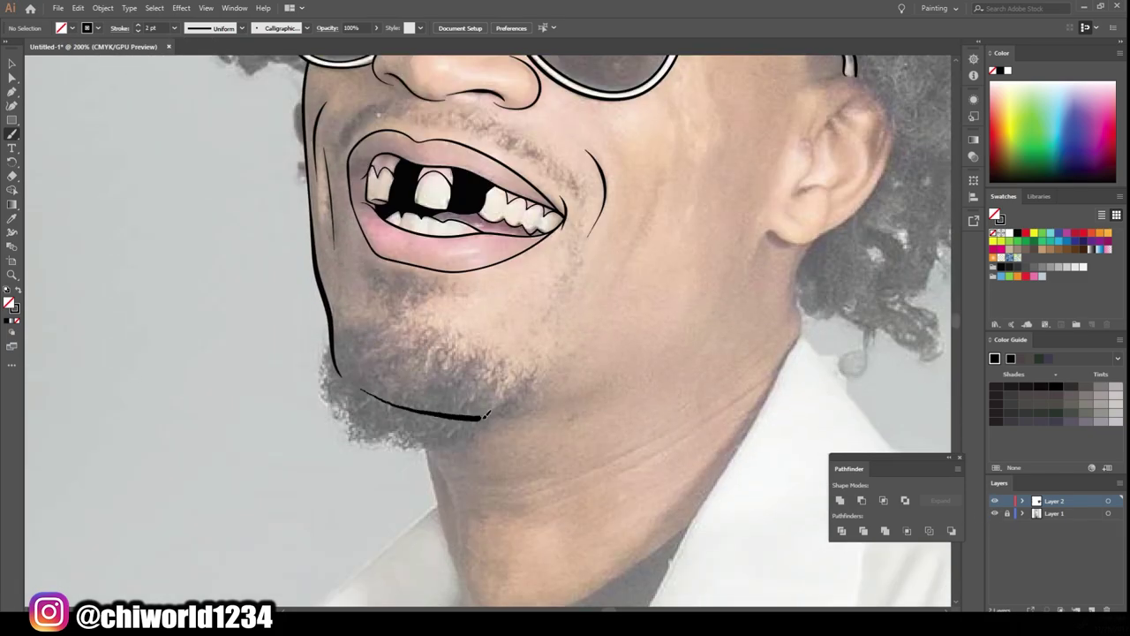
{"action": "scroll", "coordinate": [459, 397], "scroll_direction": "down", "scroll_amount": 2}
{"action": "left_click_drag", "start_coordinate": [439, 381], "coordinate": [468, 512]}
{"action": "left_click_drag", "start_coordinate": [416, 322], "coordinate": [466, 544]}
{"action": "scroll", "coordinate": [459, 477], "scroll_direction": "down", "scroll_amount": 1}
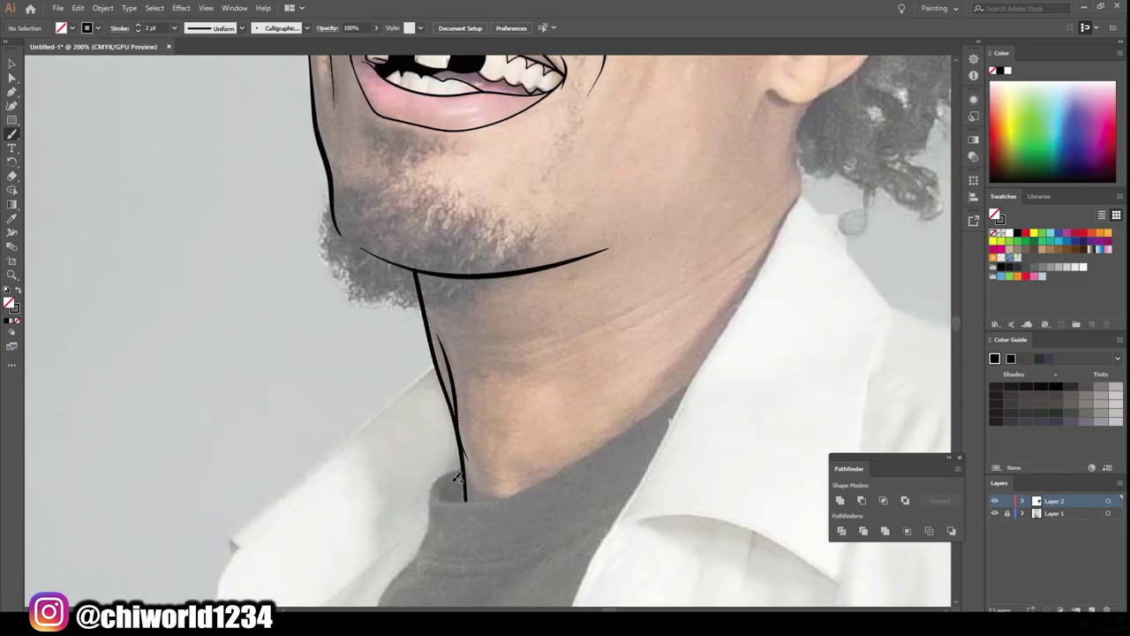
{"action": "left_click_drag", "start_coordinate": [458, 477], "coordinate": [808, 99]}
{"action": "scroll", "coordinate": [771, 257], "scroll_direction": "up", "scroll_amount": 3}
{"action": "scroll", "coordinate": [771, 257], "scroll_direction": "right", "scroll_amount": 4}
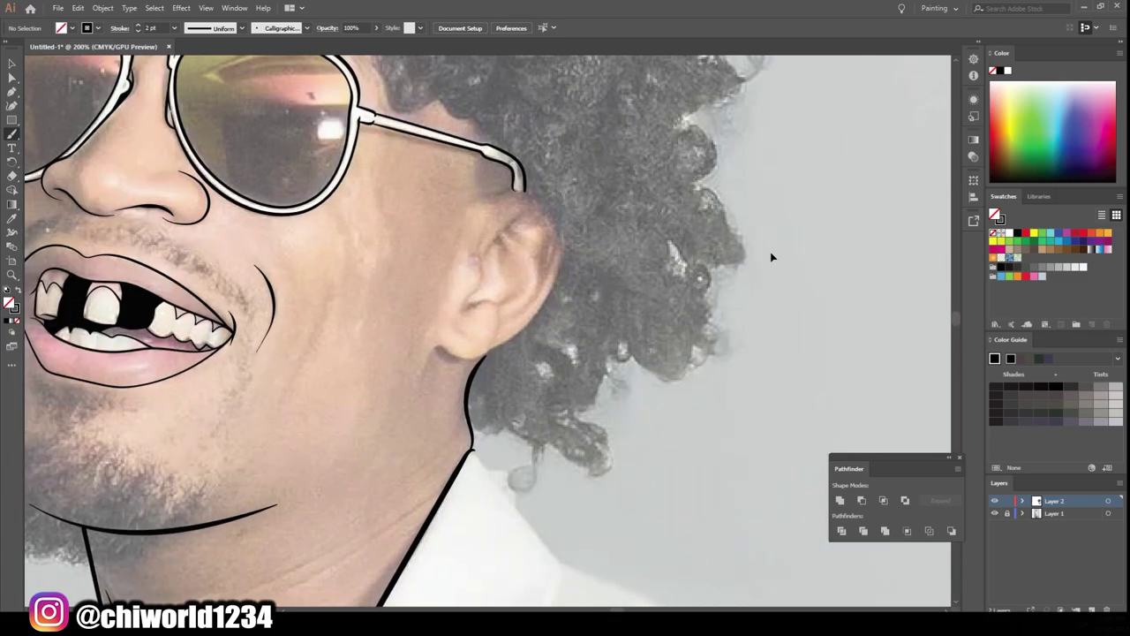
Step: Outline the ear with its back, inner fold and lower curve, plus the head above it
{"action": "key", "text": "ctrl+plus"}
{"action": "left_click_drag", "start_coordinate": [404, 430], "coordinate": [604, 260]}
{"action": "left_click_drag", "start_coordinate": [465, 205], "coordinate": [570, 196]}
{"action": "left_click_drag", "start_coordinate": [450, 365], "coordinate": [462, 281]}
{"action": "left_click_drag", "start_coordinate": [481, 283], "coordinate": [548, 214]}
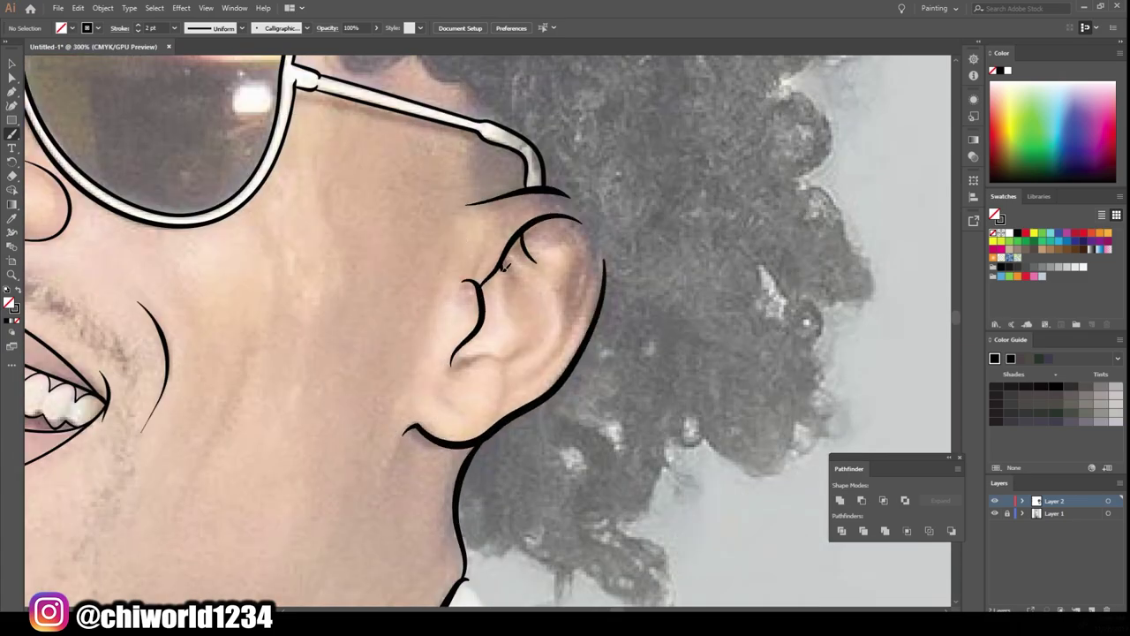
{"action": "left_click_drag", "start_coordinate": [530, 375], "coordinate": [569, 234]}
Step: Draw the collar edge up to the neck and the left side of the collar
{"action": "key", "text": "ctrl+0"}
{"action": "key", "text": "ctrl+plus"}
{"action": "key", "text": "ctrl+plus"}
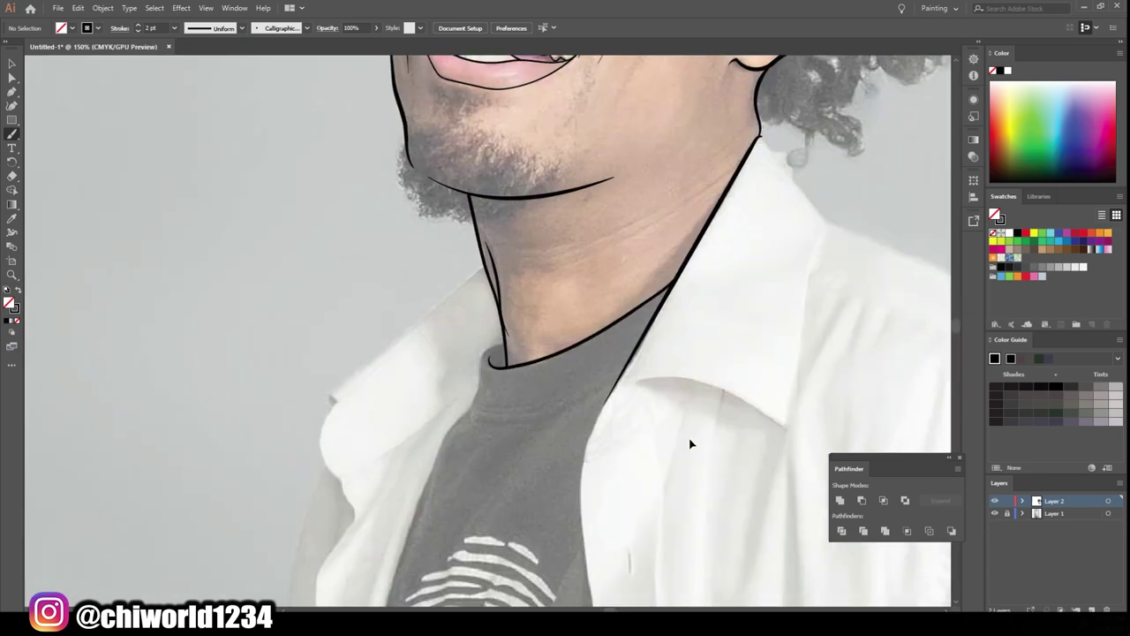
{"action": "key", "text": "ctrl+plus"}
{"action": "mouse_move", "coordinate": [274, 530]}
{"action": "left_mouse_down"}
{"action": "mouse_move", "coordinate": [274, 362]}
{"action": "mouse_move", "coordinate": [492, 133]}
{"action": "left_mouse_up"}
{"action": "key", "text": "ctrl+minus"}
{"action": "scroll", "coordinate": [397, 353], "scroll_direction": "down", "scroll_amount": 2}
{"action": "left_click_drag", "start_coordinate": [340, 514], "coordinate": [439, 258]}
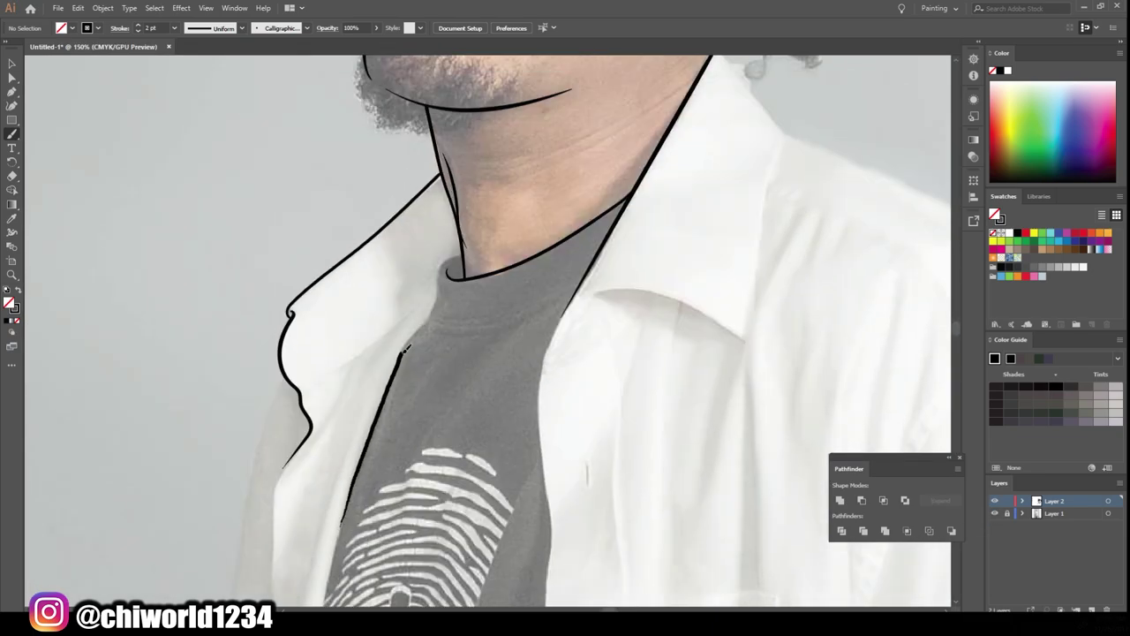
{"action": "scroll", "coordinate": [453, 460], "scroll_direction": "down", "scroll_amount": 1}
{"action": "left_click_drag", "start_coordinate": [537, 441], "coordinate": [596, 196]}
Step: Outline the right collar point, the collar's lower edge and a final collar stroke
{"action": "key", "text": "ctrl+plus"}
{"action": "left_click_drag", "start_coordinate": [374, 433], "coordinate": [574, 512]}
{"action": "scroll", "coordinate": [530, 353], "scroll_direction": "up", "scroll_amount": 1}
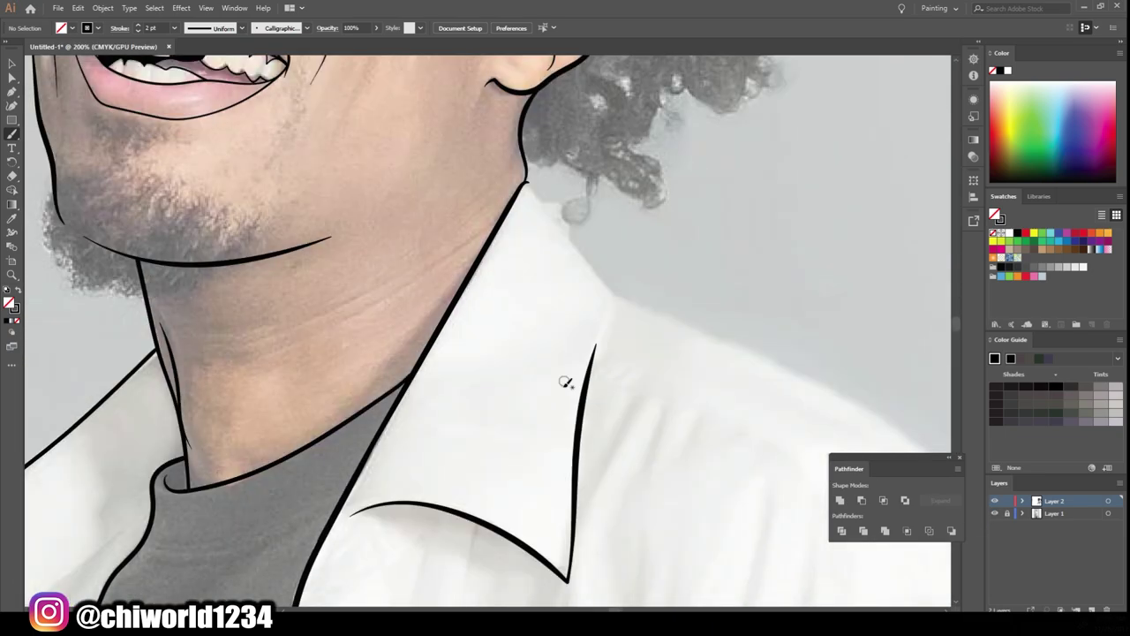
{"action": "left_click_drag", "start_coordinate": [590, 378], "coordinate": [544, 188]}
{"action": "scroll", "coordinate": [560, 497], "scroll_direction": "down", "scroll_amount": 2}
{"action": "left_click_drag", "start_coordinate": [467, 124], "coordinate": [592, 273]}
Step: Zoom out to the full artboard and hide the reference photo layer
{"action": "key", "text": "ctrl+minus"}
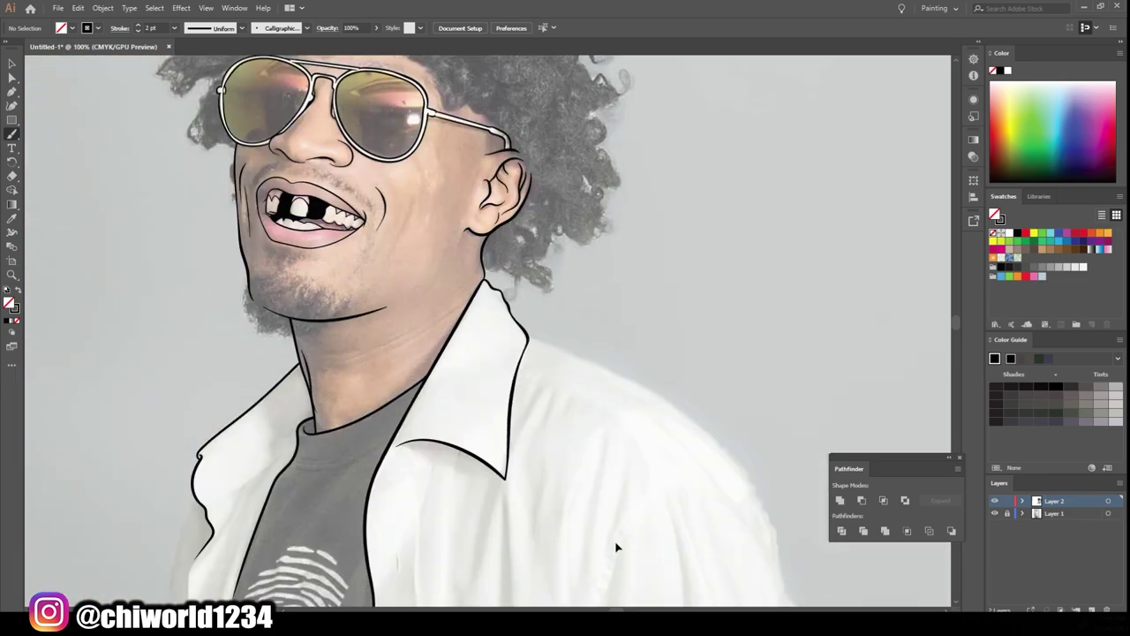
{"action": "key", "text": "ctrl+0"}
{"action": "left_click", "coordinate": [995, 513]}
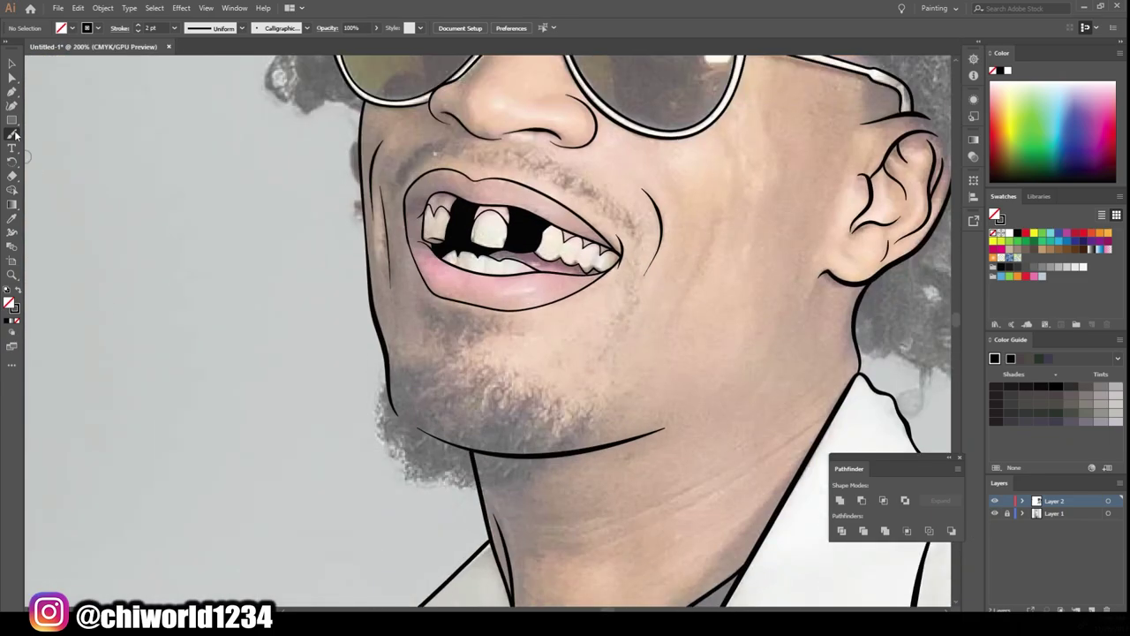
Step: Switch to black fill with no stroke and fill the goatee, including its spiky lower edge
{"action": "key", "text": "shift+x"}
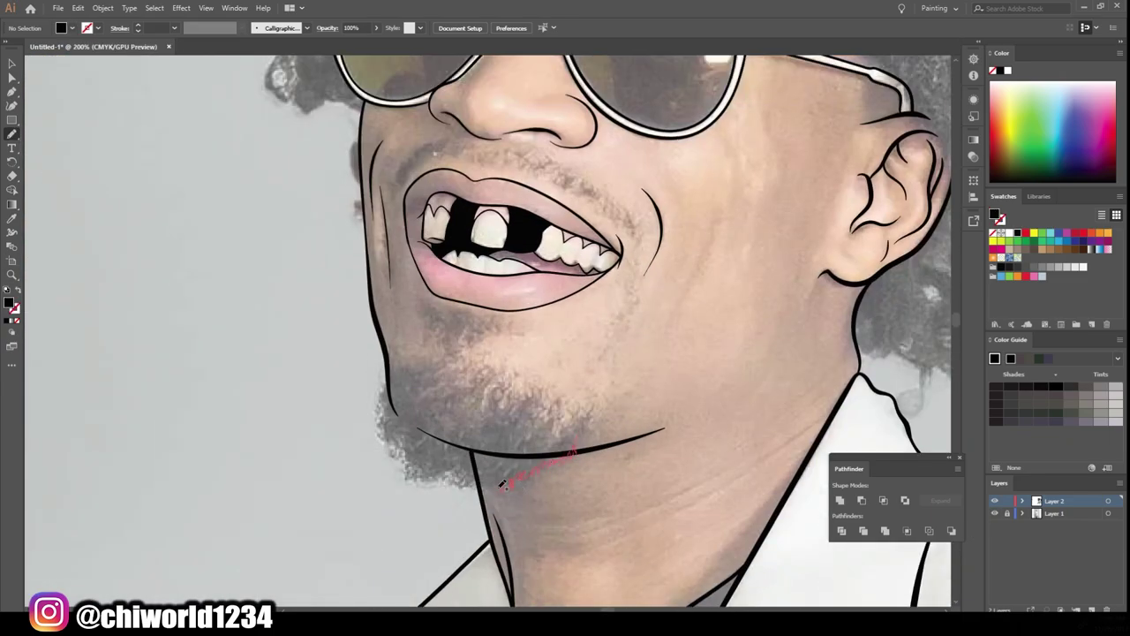
{"action": "left_click_drag", "start_coordinate": [389, 382], "coordinate": [391, 384]}
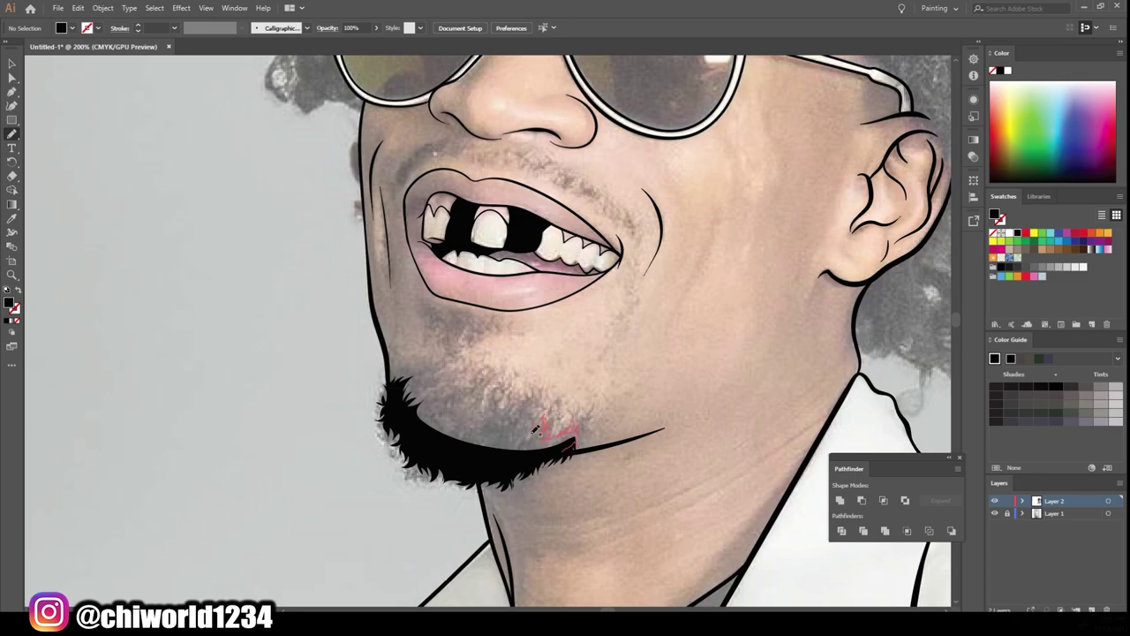
{"action": "left_click_drag", "start_coordinate": [474, 418], "coordinate": [469, 448]}
{"action": "left_click_drag", "start_coordinate": [431, 395], "coordinate": [430, 398]}
{"action": "scroll", "coordinate": [477, 388], "scroll_direction": "down", "scroll_amount": 3}
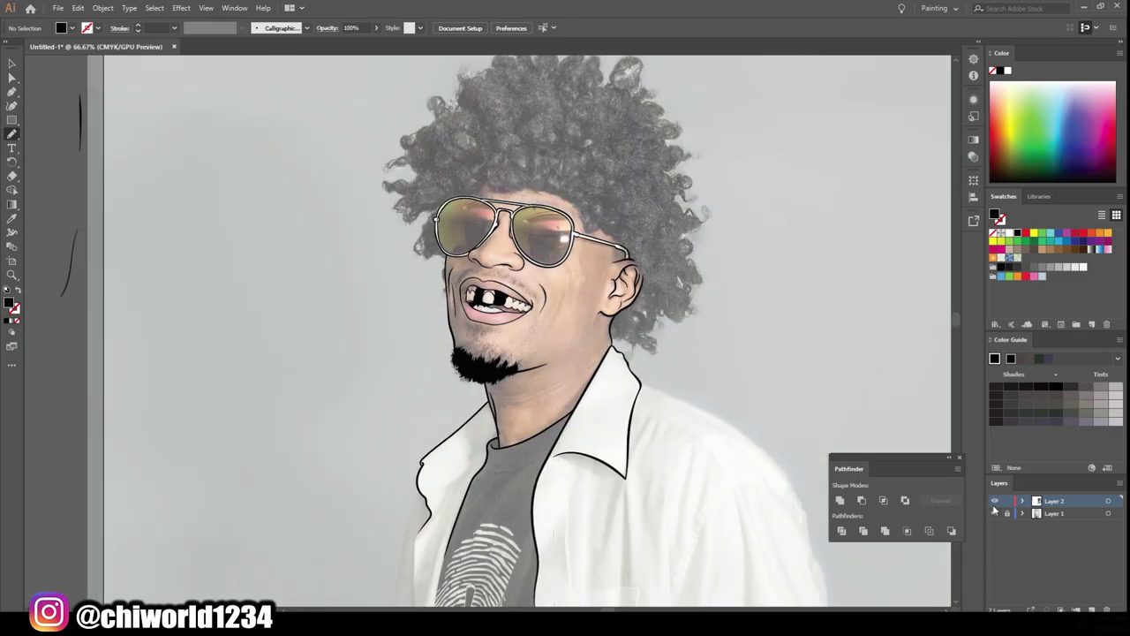
{"action": "scroll", "coordinate": [477, 388], "scroll_direction": "up", "scroll_amount": 5}
{"action": "mouse_move", "coordinate": [508, 415]}
{"action": "left_mouse_down"}
{"action": "mouse_move", "coordinate": [499, 389]}
{"action": "mouse_move", "coordinate": [415, 367]}
{"action": "left_mouse_up"}
{"action": "scroll", "coordinate": [397, 362], "scroll_direction": "down", "scroll_amount": 3}
{"action": "scroll", "coordinate": [702, 386], "scroll_direction": "up", "scroll_amount": 2}
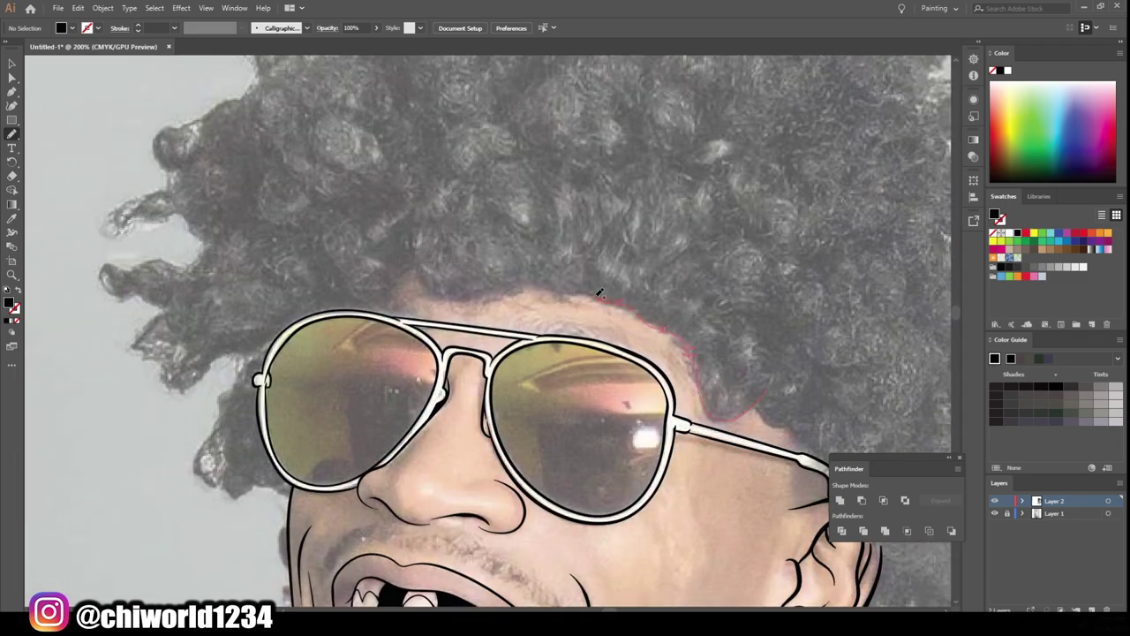
Step: Fill the hair above the hairline on both sides and the left side of the afro black
{"action": "mouse_move", "coordinate": [457, 299]}
{"action": "left_mouse_down"}
{"action": "mouse_move", "coordinate": [413, 265]}
{"action": "mouse_move", "coordinate": [301, 291]}
{"action": "left_mouse_up"}
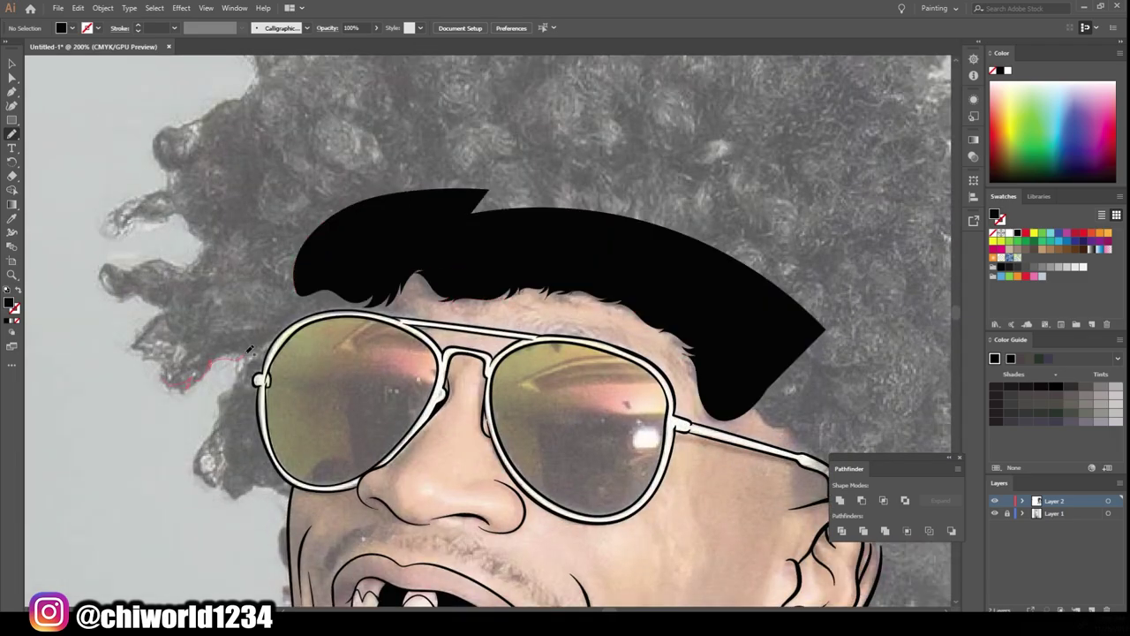
{"action": "left_click_drag", "start_coordinate": [396, 304], "coordinate": [389, 306]}
{"action": "scroll", "coordinate": [438, 283], "scroll_direction": "up", "scroll_amount": 2}
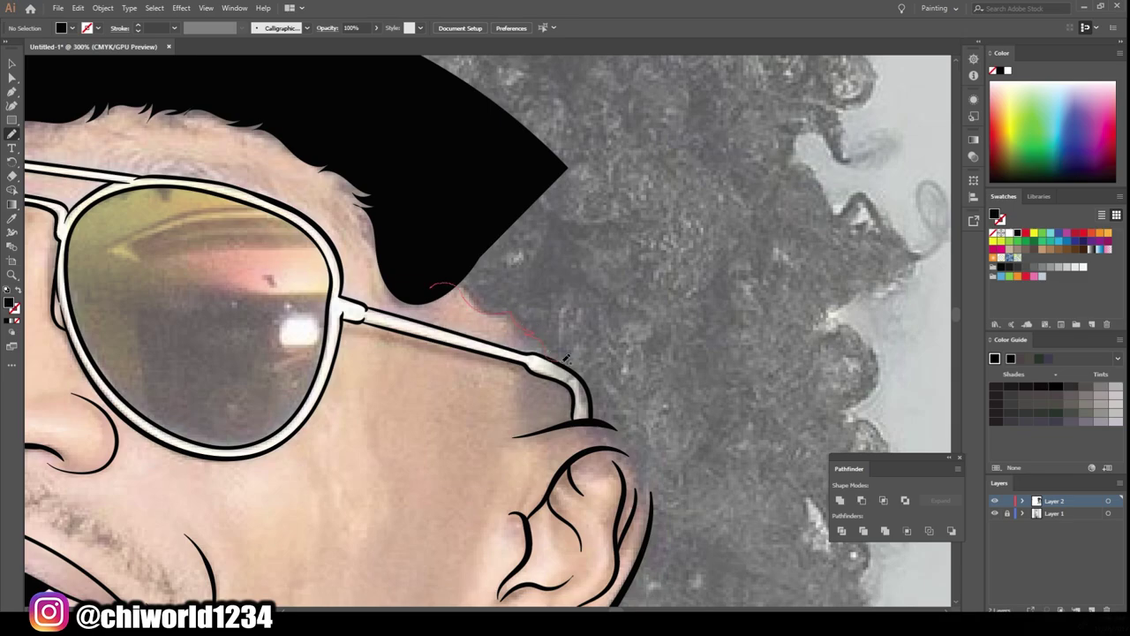
{"action": "left_click_drag", "start_coordinate": [566, 358], "coordinate": [570, 360]}
{"action": "scroll", "coordinate": [566, 357], "scroll_direction": "down", "scroll_amount": 4}
{"action": "scroll", "coordinate": [291, 389], "scroll_direction": "up", "scroll_amount": 1}
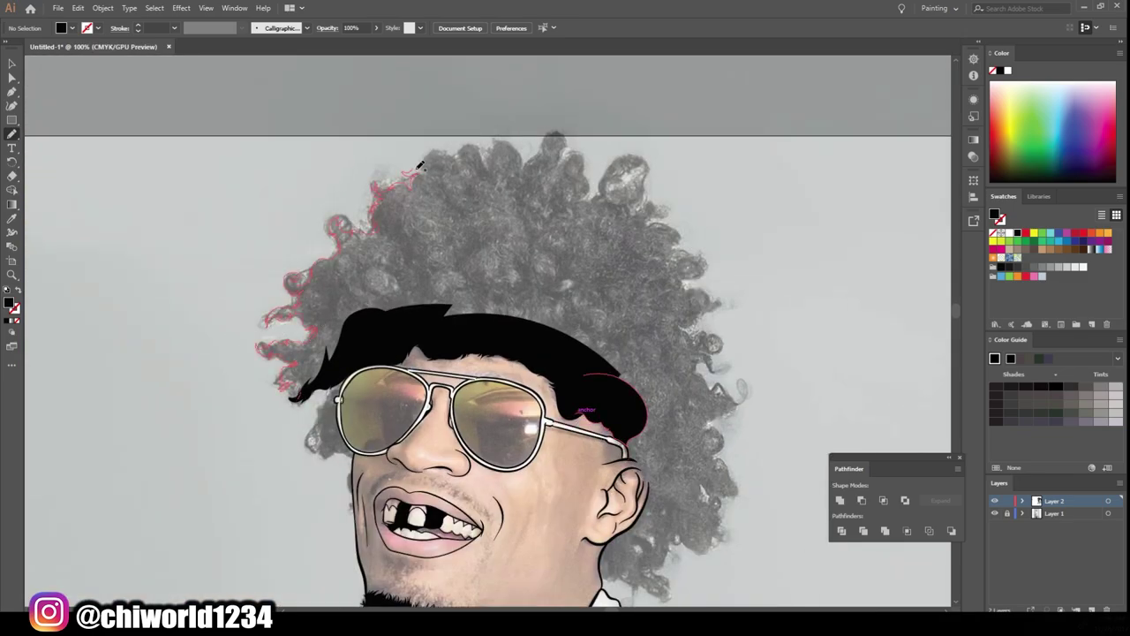
{"action": "left_click_drag", "start_coordinate": [421, 166], "coordinate": [422, 164]}
{"action": "scroll", "coordinate": [422, 164], "scroll_direction": "up", "scroll_amount": 1}
Step: Trace and fill the right side of the afro in black
{"action": "left_click_drag", "start_coordinate": [618, 424], "coordinate": [726, 355]}
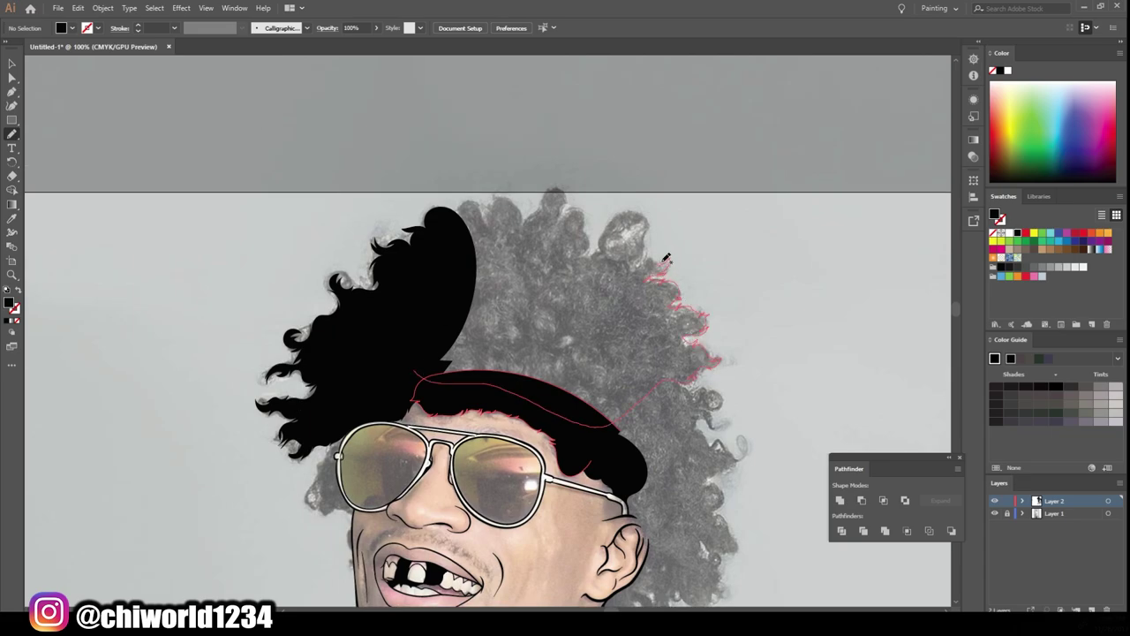
{"action": "left_click_drag", "start_coordinate": [520, 196], "coordinate": [484, 217]}
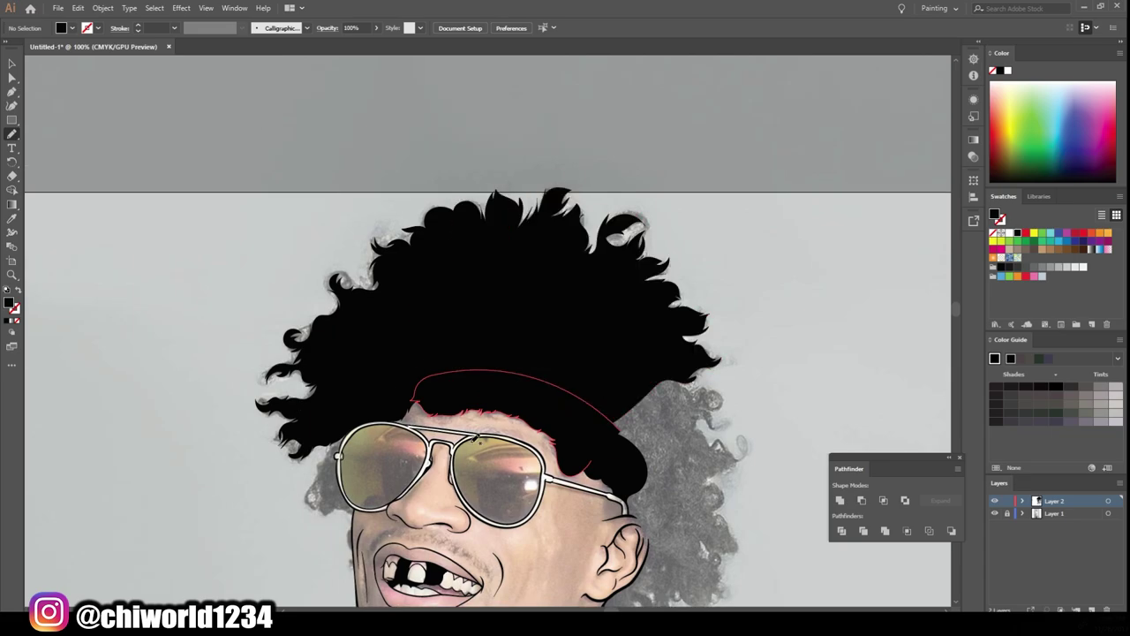
{"action": "scroll", "coordinate": [484, 216], "scroll_direction": "down", "scroll_amount": 3}
{"action": "scroll", "coordinate": [639, 446], "scroll_direction": "up", "scroll_amount": 6}
{"action": "scroll", "coordinate": [398, 325], "scroll_direction": "down", "scroll_amount": 3}
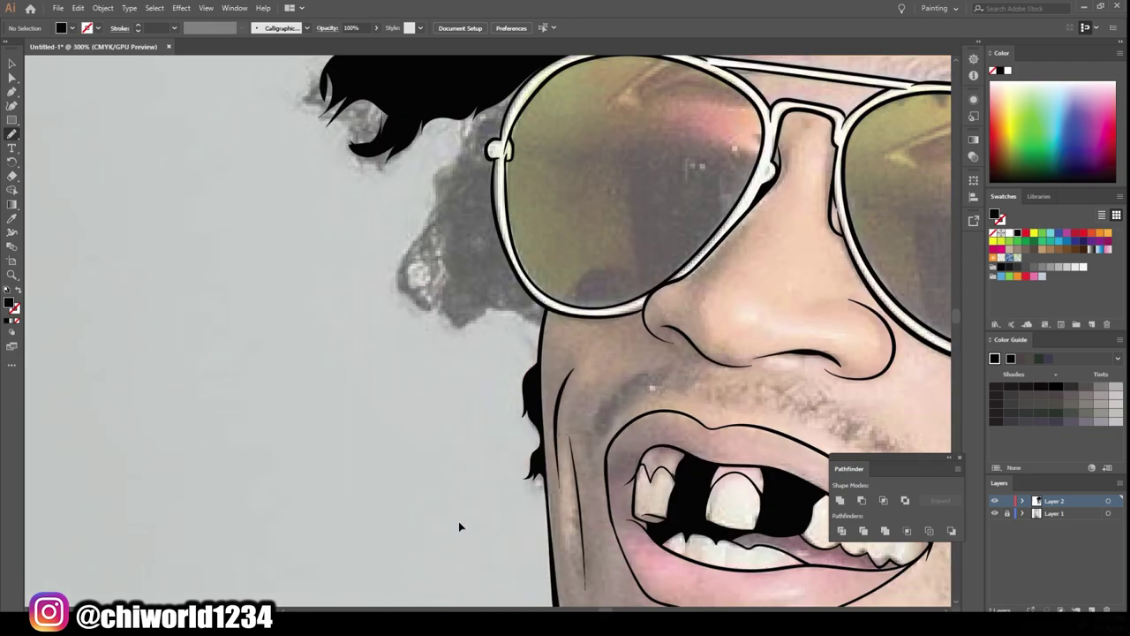
{"action": "scroll", "coordinate": [459, 525], "scroll_direction": "up", "scroll_amount": 3}
Step: Fill the hair down the left temple and behind the ear in black
{"action": "left_click_drag", "start_coordinate": [499, 97], "coordinate": [388, 352]}
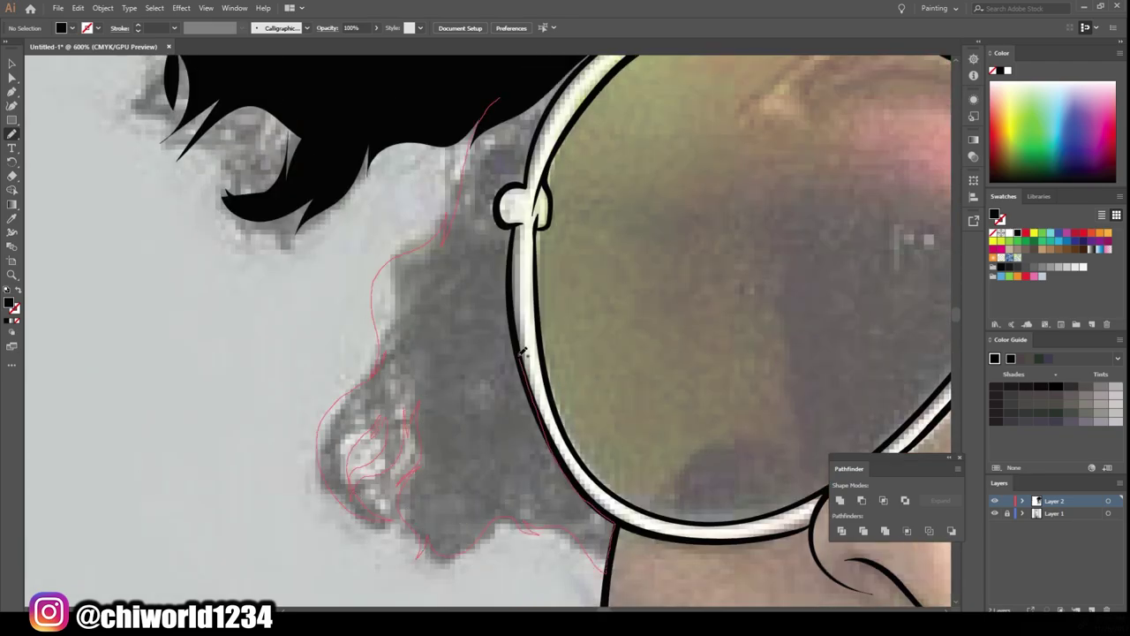
{"action": "scroll", "coordinate": [543, 131], "scroll_direction": "down", "scroll_amount": 2}
{"action": "scroll", "coordinate": [628, 449], "scroll_direction": "up", "scroll_amount": 2}
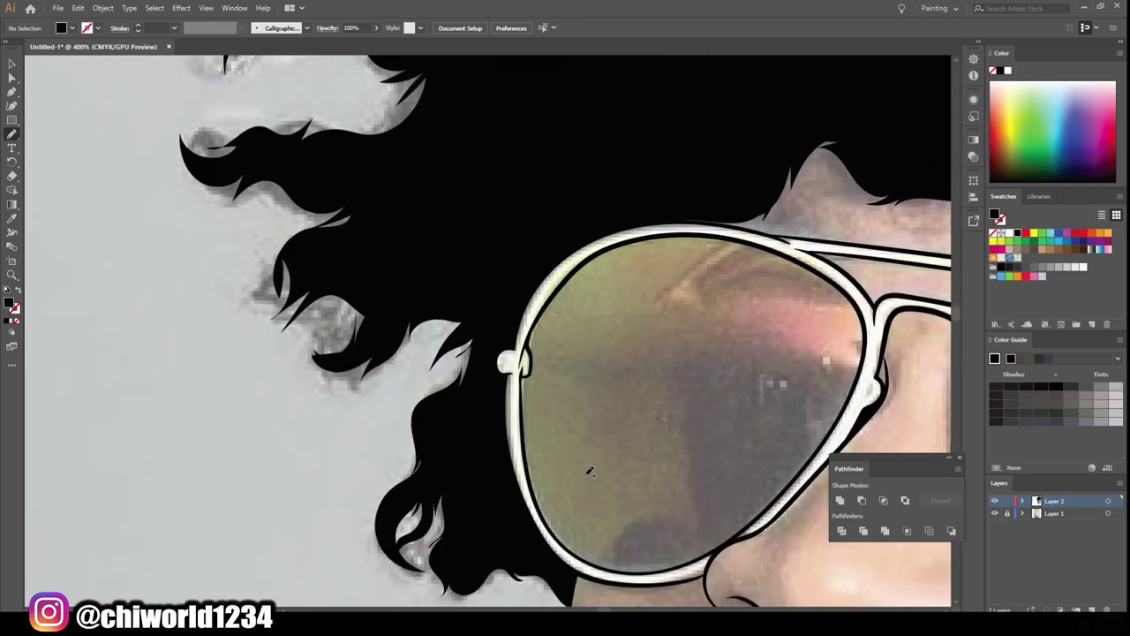
{"action": "scroll", "coordinate": [629, 476], "scroll_direction": "right", "scroll_amount": 10}
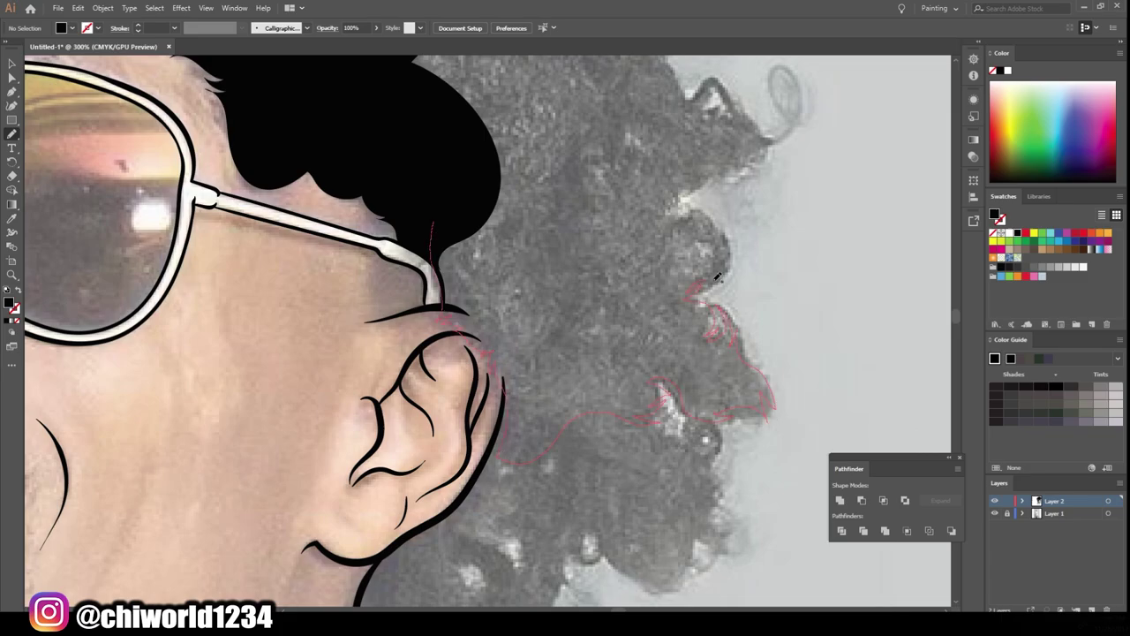
{"action": "left_click_drag", "start_coordinate": [706, 176], "coordinate": [794, 384]}
{"action": "scroll", "coordinate": [751, 265], "scroll_direction": "up", "scroll_amount": 3}
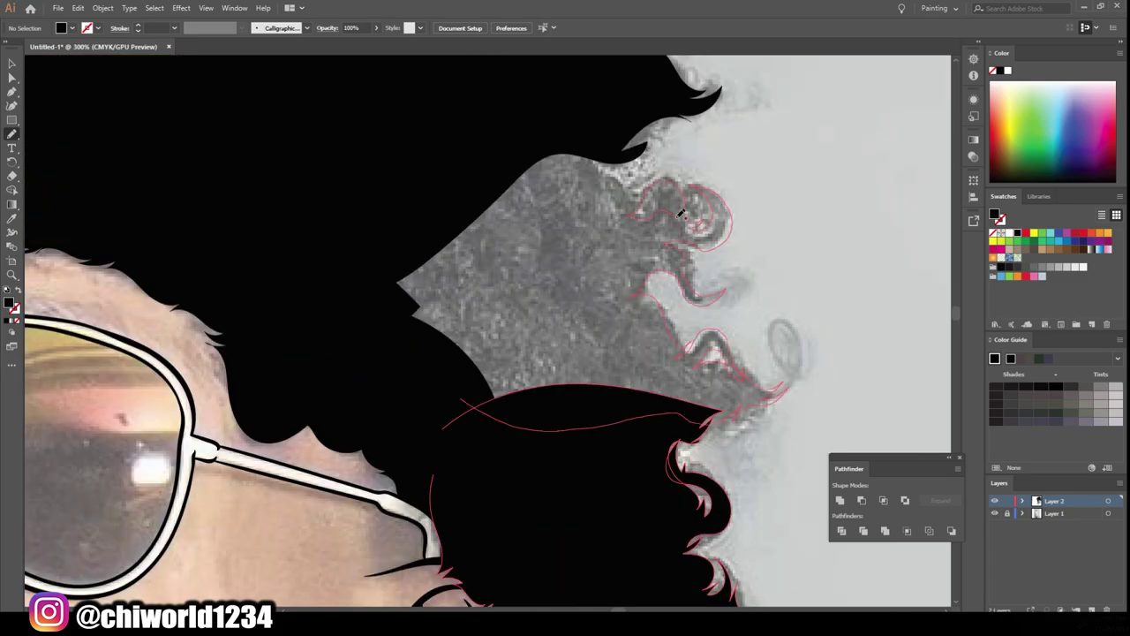
{"action": "scroll", "coordinate": [681, 212], "scroll_direction": "down", "scroll_amount": 3}
{"action": "scroll", "coordinate": [499, 223], "scroll_direction": "up", "scroll_amount": 3}
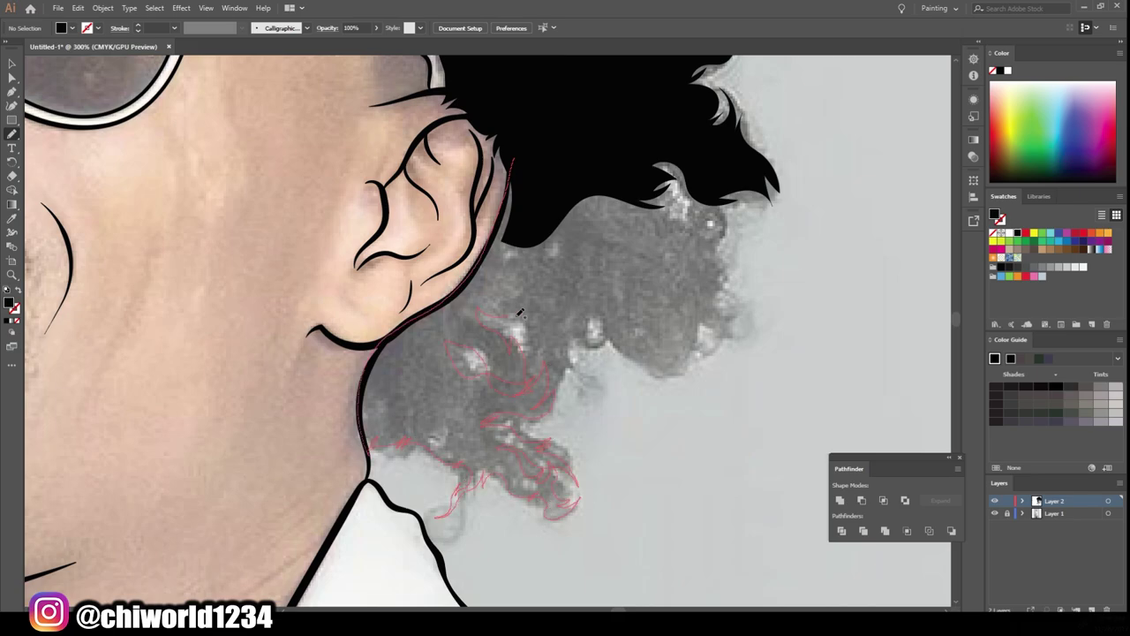
{"action": "left_click_drag", "start_coordinate": [710, 250], "coordinate": [712, 252]}
Step: Fit the whole portrait in view and set the Paintbrush stroke weight to 3 pt
{"action": "key", "text": "ctrl+0"}
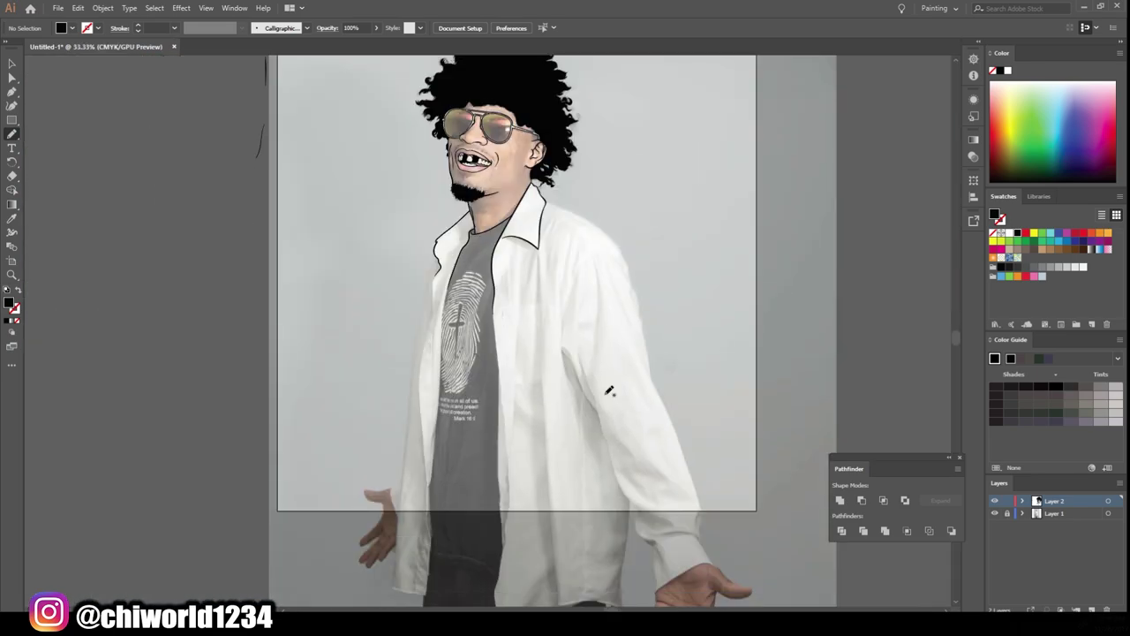
{"action": "key", "text": "v"}
{"action": "left_click", "coordinate": [13, 133]}
{"action": "scroll", "coordinate": [311, 301], "scroll_direction": "down", "scroll_amount": 5}
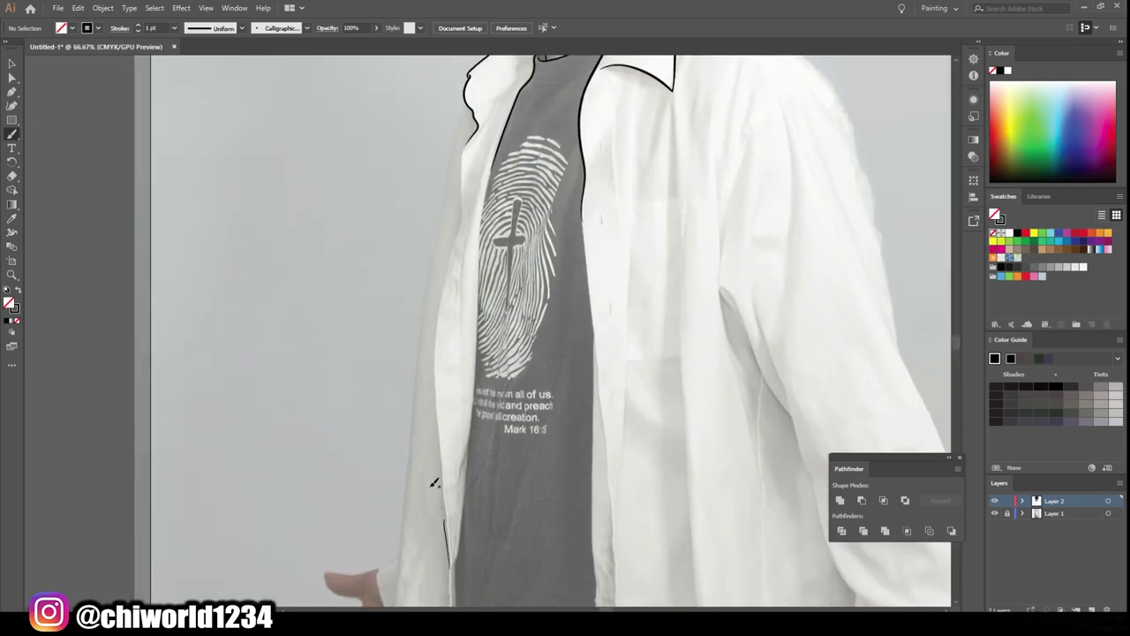
{"action": "left_click", "coordinate": [174, 27]}
{"action": "left_click", "coordinate": [189, 102]}
{"action": "scroll", "coordinate": [420, 203], "scroll_direction": "up", "scroll_amount": 1}
Step: Outline the shirt opening edges, the grey T-shirt's right edge and the white shirt's left edge
{"action": "left_click_drag", "start_coordinate": [444, 513], "coordinate": [467, 269]}
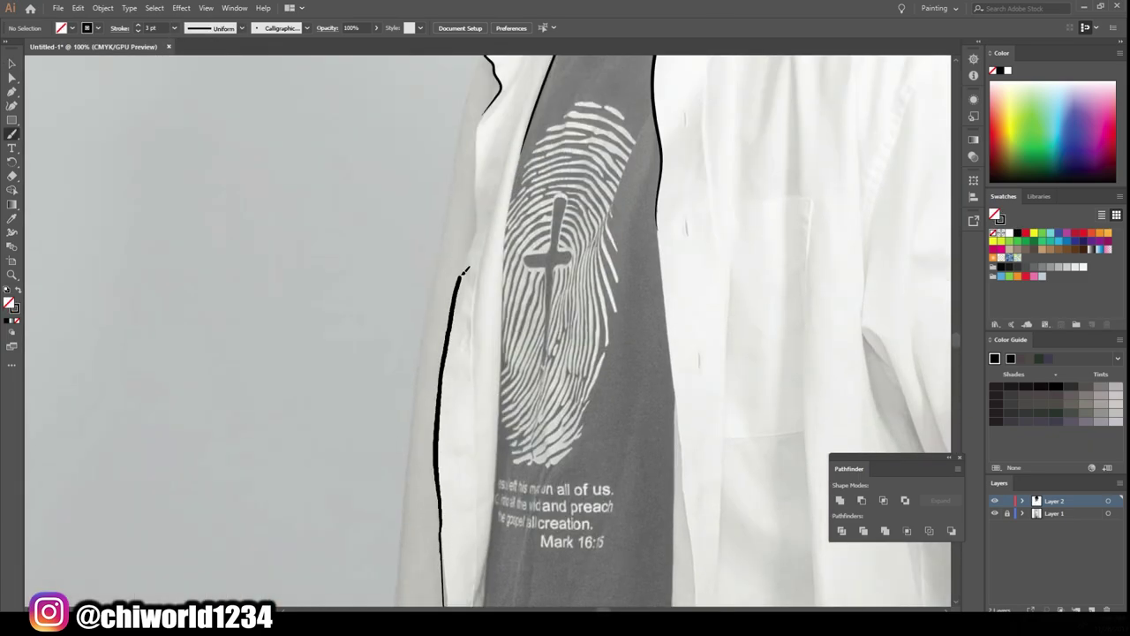
{"action": "scroll", "coordinate": [488, 519], "scroll_direction": "down", "scroll_amount": 5}
{"action": "scroll", "coordinate": [460, 352], "scroll_direction": "up", "scroll_amount": 3}
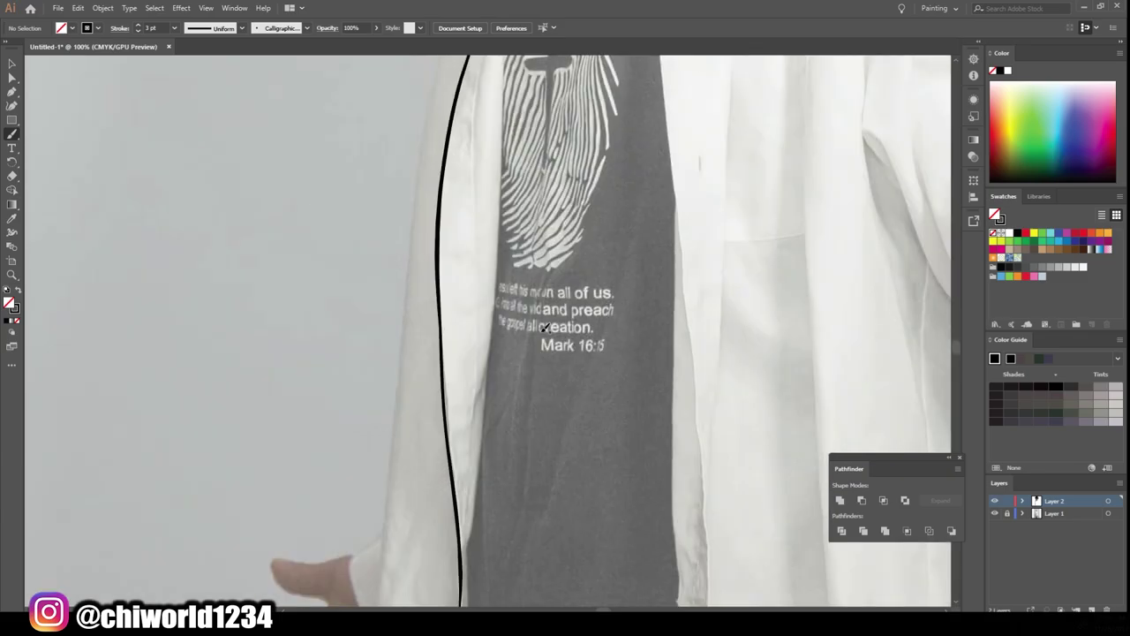
{"action": "left_click_drag", "start_coordinate": [482, 592], "coordinate": [512, 248]}
{"action": "scroll", "coordinate": [523, 545], "scroll_direction": "up", "scroll_amount": 1}
{"action": "left_click_drag", "start_coordinate": [524, 545], "coordinate": [582, 115]}
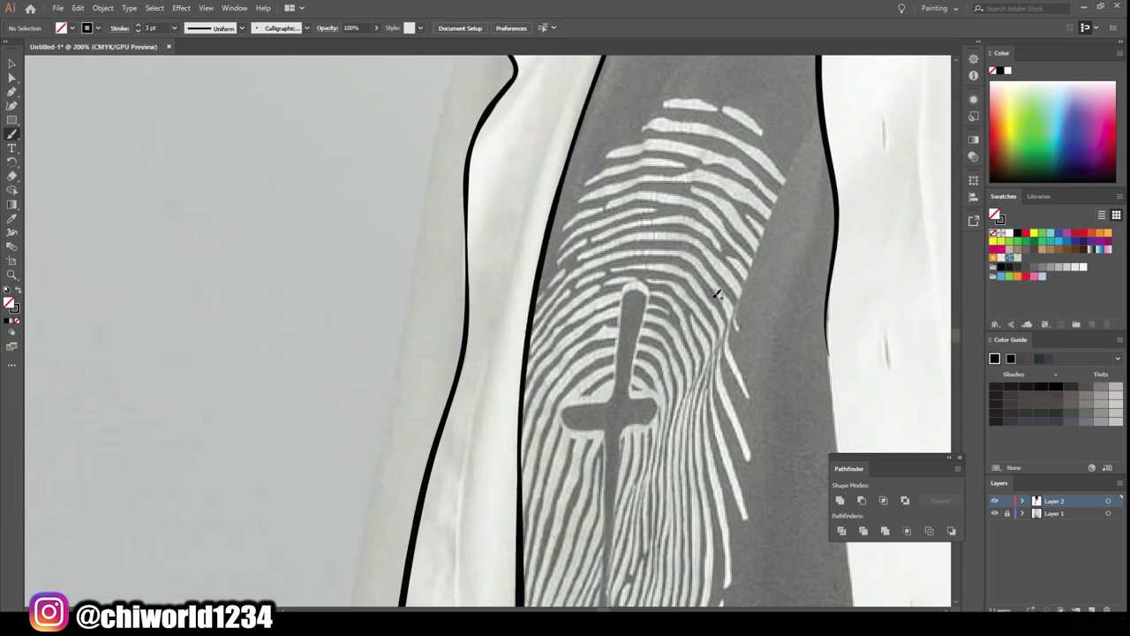
{"action": "scroll", "coordinate": [533, 539], "scroll_direction": "down", "scroll_amount": 4}
{"action": "scroll", "coordinate": [524, 212], "scroll_direction": "up", "scroll_amount": 3}
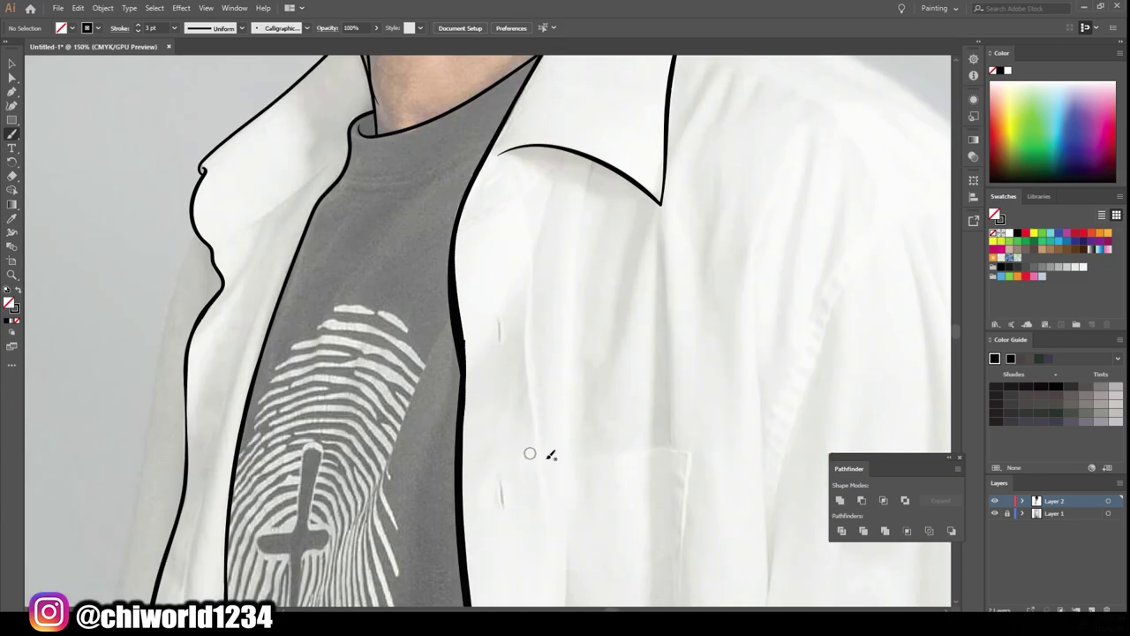
{"action": "scroll", "coordinate": [545, 454], "scroll_direction": "down", "scroll_amount": 3}
{"action": "left_click_drag", "start_coordinate": [461, 565], "coordinate": [472, 306]}
{"action": "scroll", "coordinate": [473, 336], "scroll_direction": "up", "scroll_amount": 2}
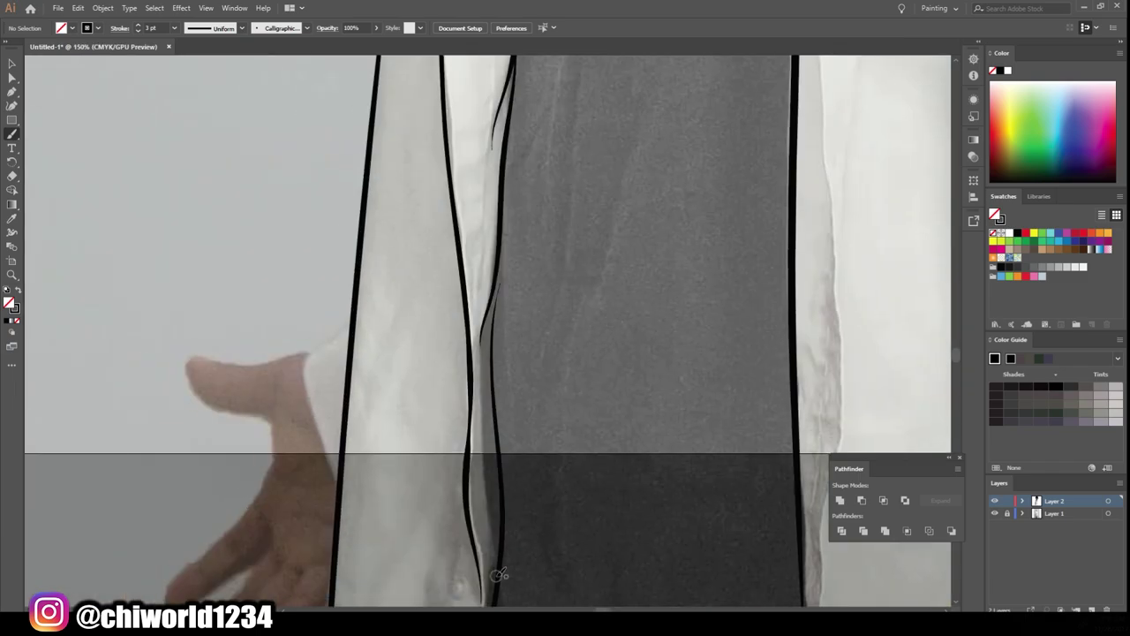
{"action": "scroll", "coordinate": [353, 262], "scroll_direction": "up", "scroll_amount": 3}
{"action": "scroll", "coordinate": [380, 441], "scroll_direction": "up", "scroll_amount": 3}
{"action": "left_click_drag", "start_coordinate": [400, 543], "coordinate": [450, 186]}
{"action": "scroll", "coordinate": [442, 354], "scroll_direction": "up", "scroll_amount": 3}
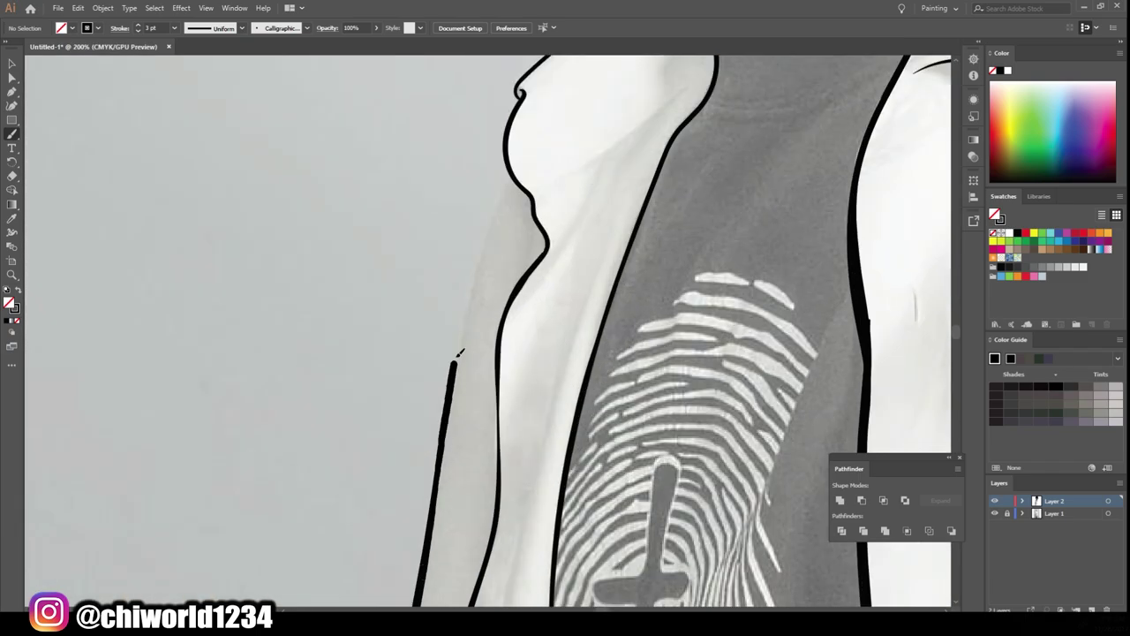
{"action": "scroll", "coordinate": [442, 398], "scroll_direction": "down", "scroll_amount": 3}
{"action": "scroll", "coordinate": [422, 436], "scroll_direction": "down", "scroll_amount": 2}
{"action": "scroll", "coordinate": [254, 528], "scroll_direction": "up", "scroll_amount": 2}
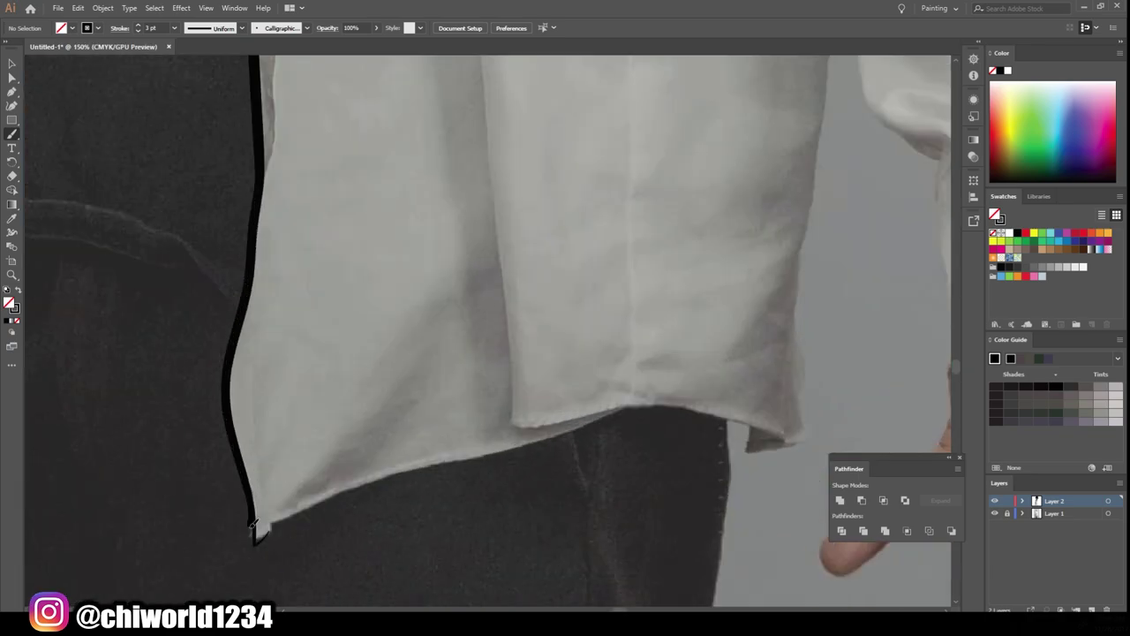
Step: Outline the shirt's bottom hem, lower edge and front panel hem
{"action": "left_click_drag", "start_coordinate": [256, 510], "coordinate": [795, 437]}
{"action": "scroll", "coordinate": [497, 290], "scroll_direction": "down", "scroll_amount": 3}
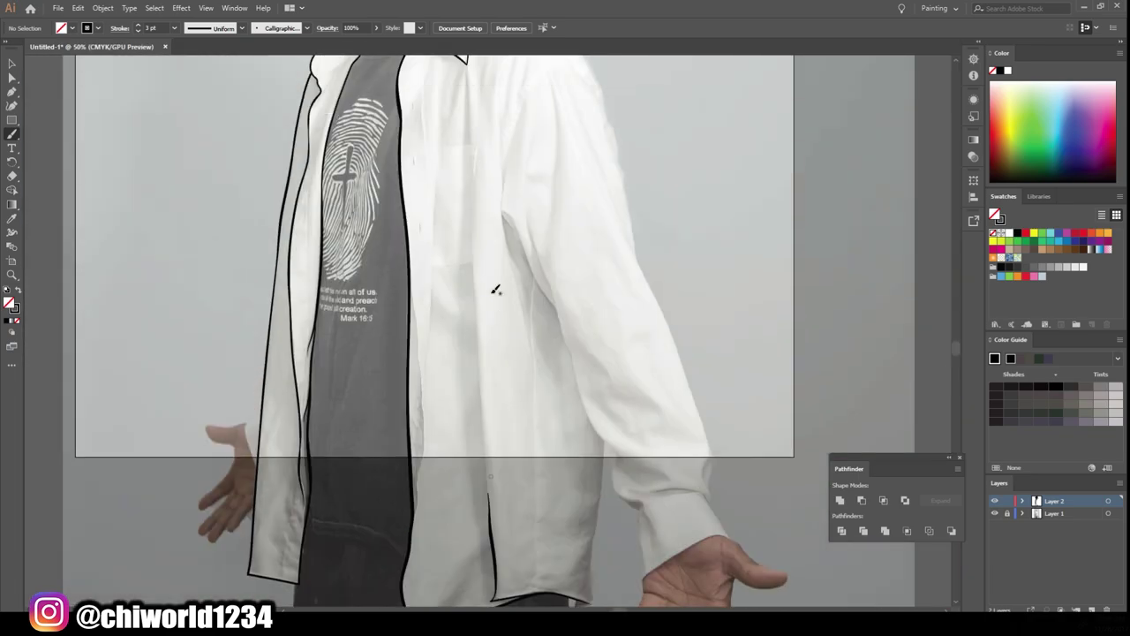
{"action": "scroll", "coordinate": [485, 457], "scroll_direction": "up", "scroll_amount": 2}
{"action": "left_click_drag", "start_coordinate": [485, 457], "coordinate": [493, 227]}
{"action": "scroll", "coordinate": [493, 228], "scroll_direction": "down", "scroll_amount": 1}
{"action": "scroll", "coordinate": [433, 476], "scroll_direction": "up", "scroll_amount": 3}
{"action": "left_click_drag", "start_coordinate": [435, 477], "coordinate": [473, 146]}
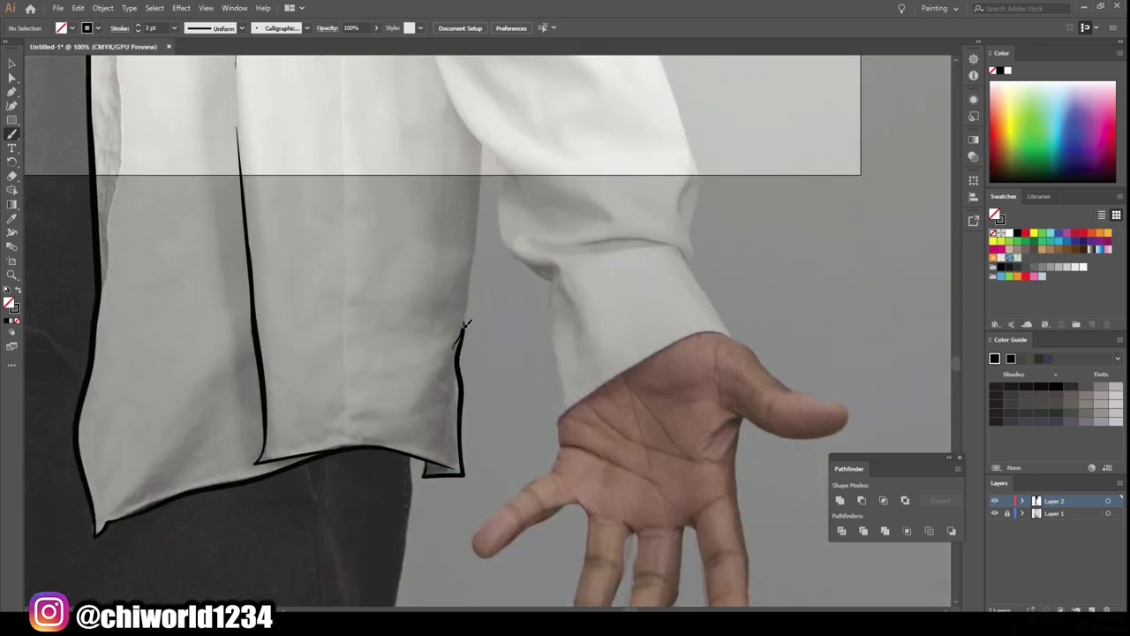
{"action": "scroll", "coordinate": [513, 463], "scroll_direction": "up", "scroll_amount": 4}
Step: Draw the sleeve folds and creases, then outline the sleeve's outer edge and shoulder
{"action": "left_click_drag", "start_coordinate": [513, 464], "coordinate": [391, 252]}
{"action": "scroll", "coordinate": [379, 397], "scroll_direction": "up", "scroll_amount": 2}
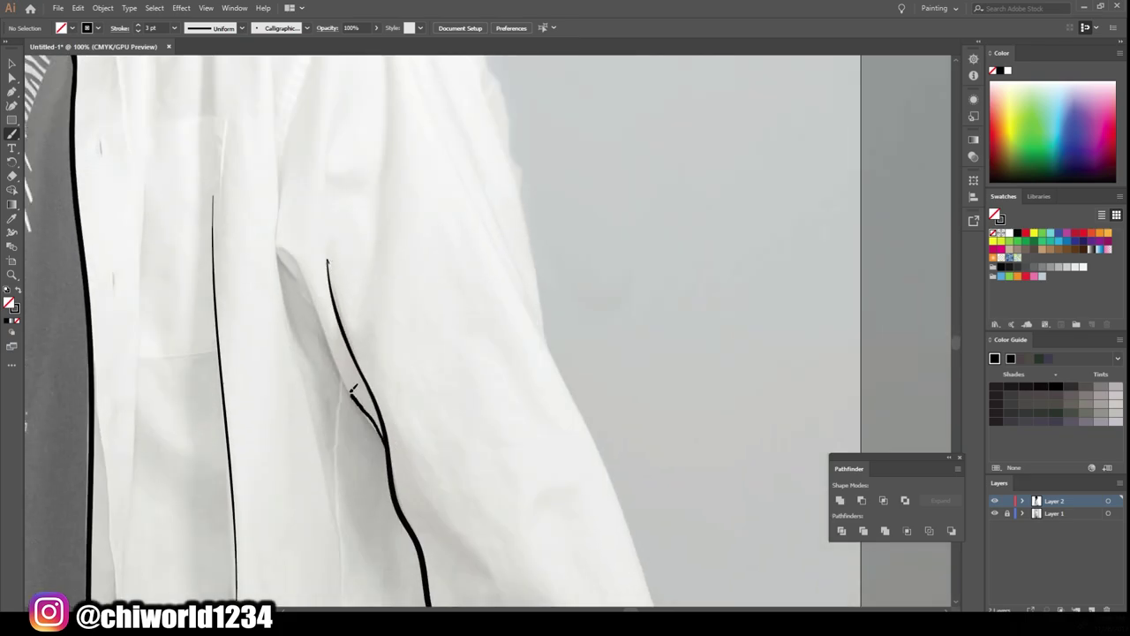
{"action": "mouse_move", "coordinate": [351, 389]}
{"action": "left_mouse_down"}
{"action": "mouse_move", "coordinate": [281, 256]}
{"action": "mouse_move", "coordinate": [287, 146]}
{"action": "left_mouse_up"}
{"action": "scroll", "coordinate": [371, 397], "scroll_direction": "down", "scroll_amount": 1}
{"action": "left_click_drag", "start_coordinate": [303, 345], "coordinate": [345, 547]}
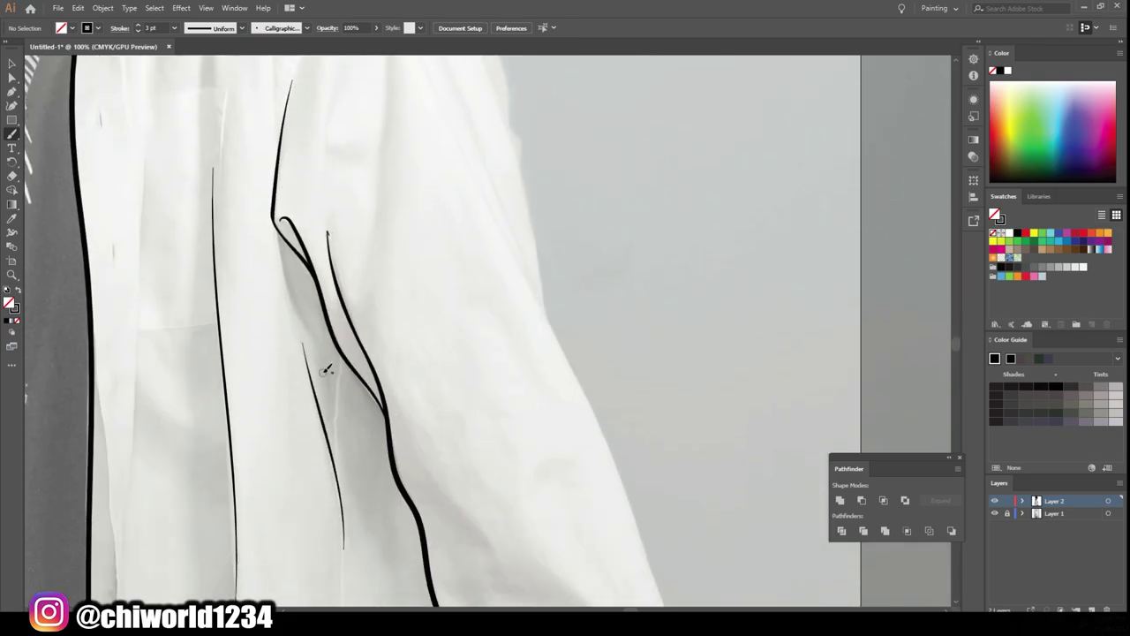
{"action": "scroll", "coordinate": [326, 369], "scroll_direction": "down", "scroll_amount": 2}
{"action": "scroll", "coordinate": [631, 454], "scroll_direction": "up", "scroll_amount": 2}
{"action": "left_click_drag", "start_coordinate": [630, 454], "coordinate": [499, 148]}
{"action": "scroll", "coordinate": [551, 207], "scroll_direction": "up", "scroll_amount": 1}
{"action": "left_click_drag", "start_coordinate": [508, 277], "coordinate": [573, 540]}
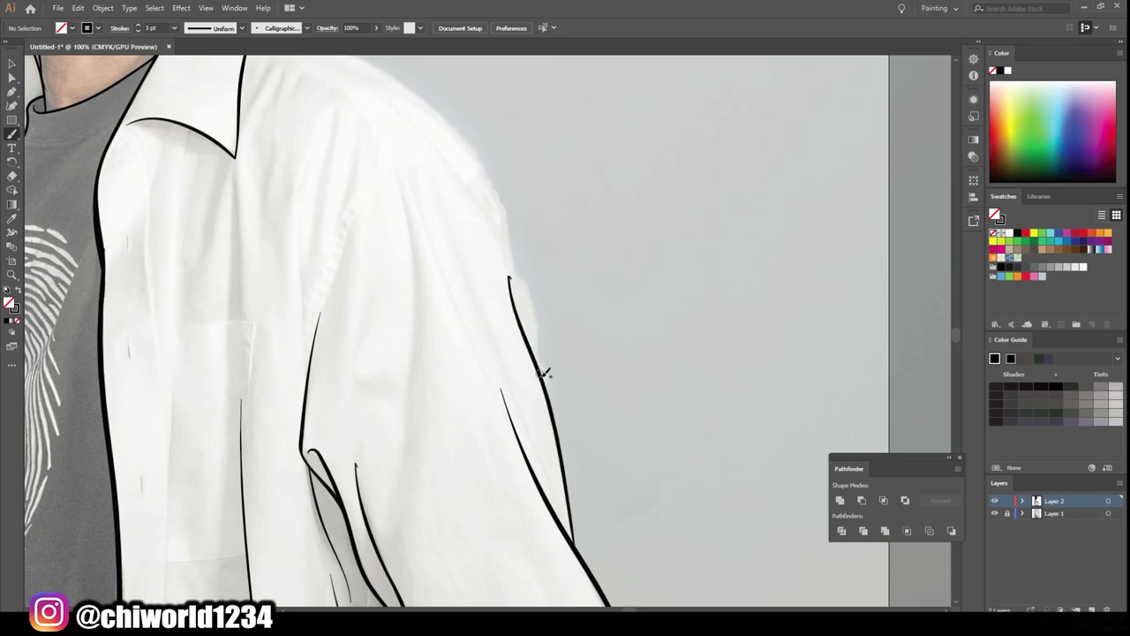
{"action": "left_click_drag", "start_coordinate": [545, 373], "coordinate": [499, 189]}
{"action": "scroll", "coordinate": [500, 189], "scroll_direction": "up", "scroll_amount": 3}
{"action": "left_click_drag", "start_coordinate": [133, 99], "coordinate": [591, 403]}
Step: Outline the T-shirt's bottom edge with two strokes
{"action": "scroll", "coordinate": [716, 543], "scroll_direction": "down", "scroll_amount": 3}
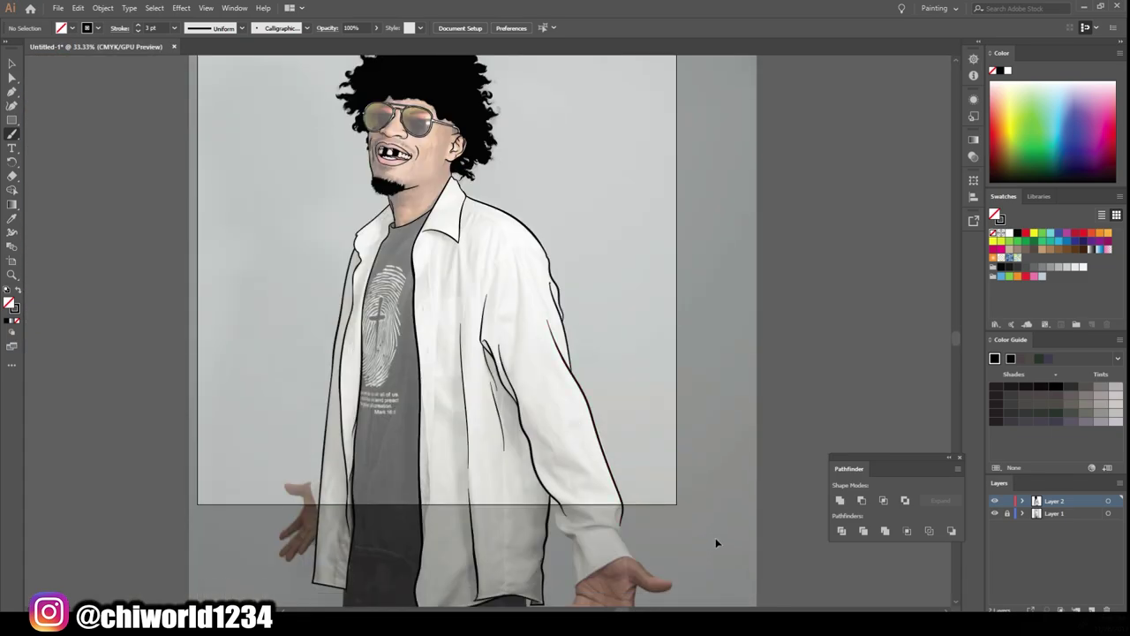
{"action": "scroll", "coordinate": [494, 442], "scroll_direction": "up", "scroll_amount": 2}
{"action": "scroll", "coordinate": [495, 424], "scroll_direction": "up", "scroll_amount": 3}
{"action": "left_click_drag", "start_coordinate": [201, 293], "coordinate": [475, 412]}
{"action": "left_click_drag", "start_coordinate": [194, 246], "coordinate": [431, 304]}
Step: Ink the sleeve cuff edge, its creases and the forearm edge down to the hem
{"action": "scroll", "coordinate": [521, 435], "scroll_direction": "down", "scroll_amount": 3}
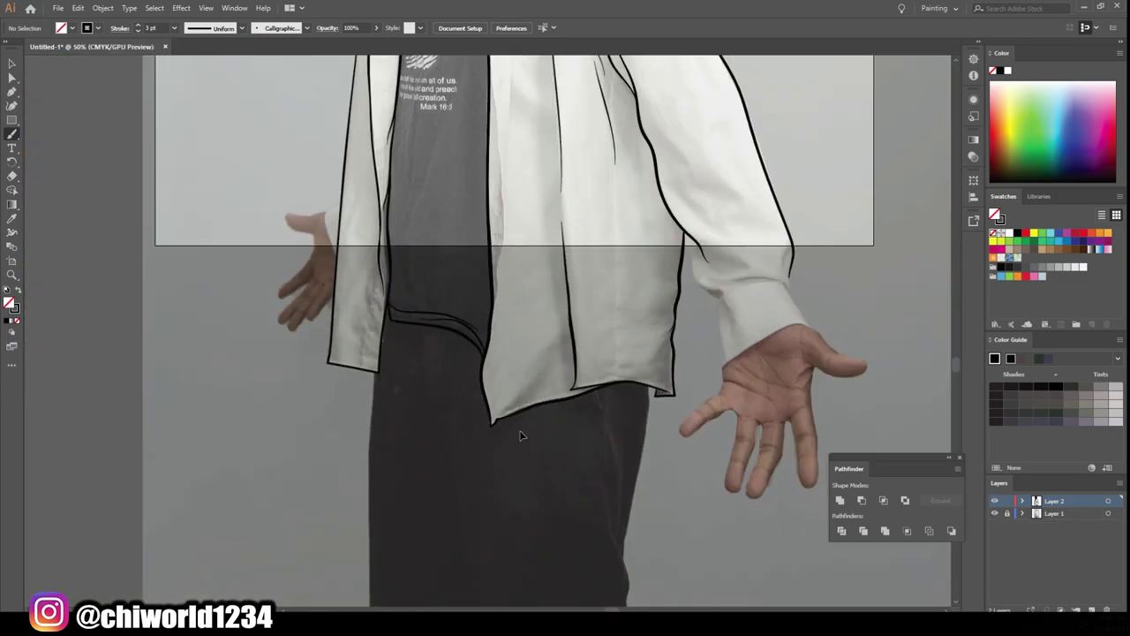
{"action": "scroll", "coordinate": [777, 353], "scroll_direction": "up", "scroll_amount": 3}
{"action": "left_click_drag", "start_coordinate": [468, 373], "coordinate": [738, 460]}
{"action": "scroll", "coordinate": [441, 265], "scroll_direction": "up", "scroll_amount": 1}
{"action": "left_click_drag", "start_coordinate": [377, 200], "coordinate": [463, 392]}
{"action": "left_click_drag", "start_coordinate": [442, 295], "coordinate": [402, 322]}
{"action": "left_click_drag", "start_coordinate": [446, 312], "coordinate": [534, 311]}
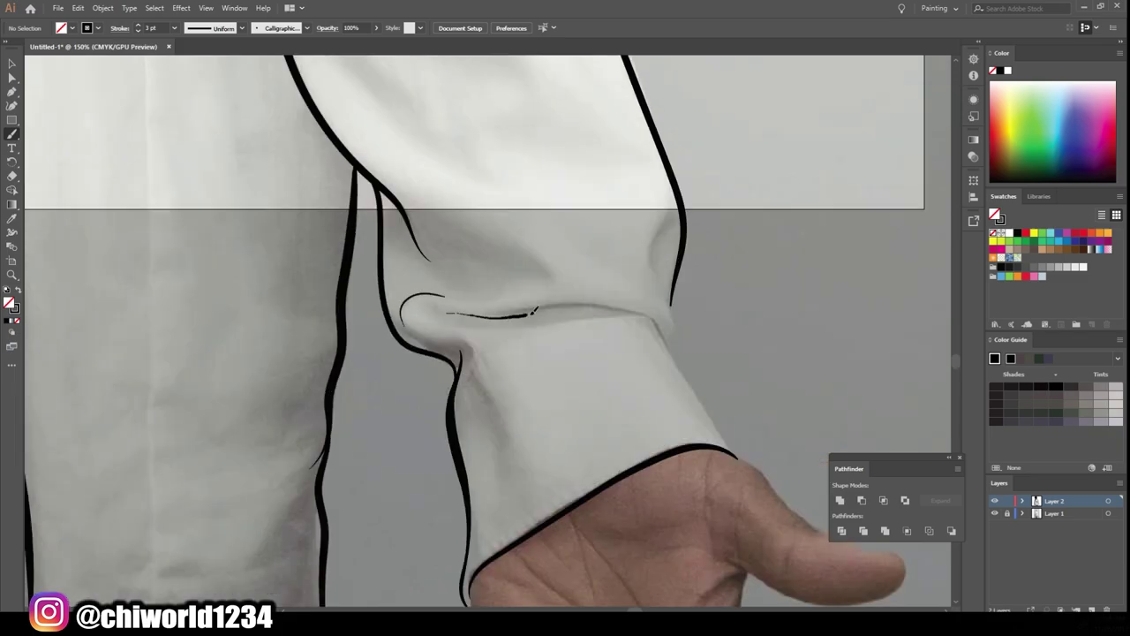
{"action": "left_click_drag", "start_coordinate": [671, 335], "coordinate": [738, 458]}
{"action": "mouse_move", "coordinate": [424, 316]}
{"action": "left_mouse_down"}
{"action": "mouse_move", "coordinate": [653, 311]}
{"action": "mouse_move", "coordinate": [668, 225]}
{"action": "left_mouse_up"}
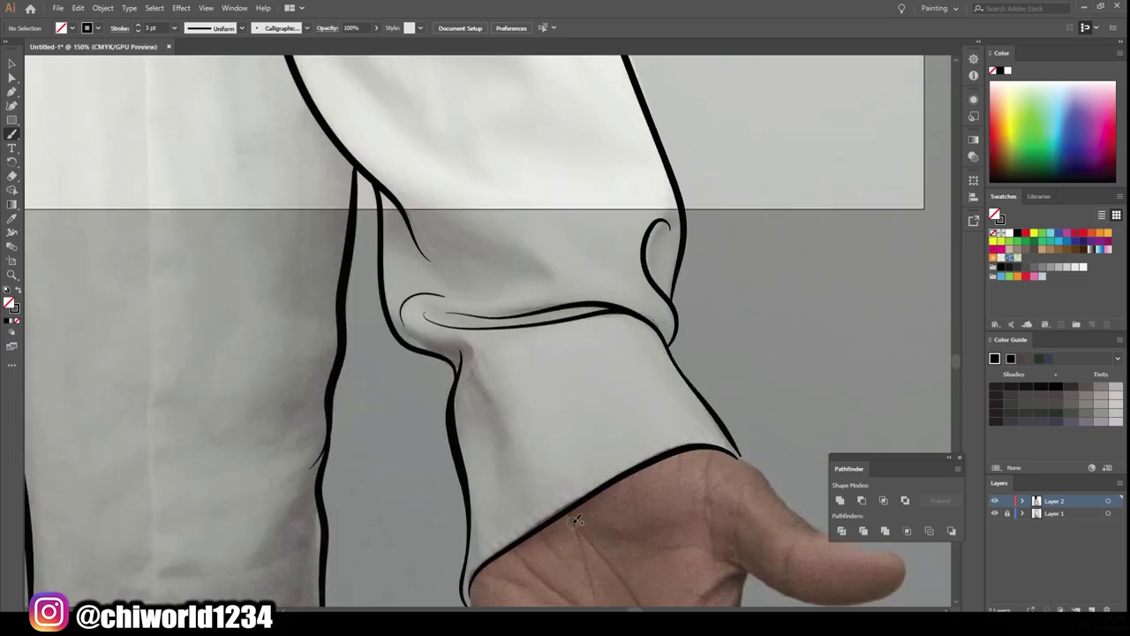
{"action": "scroll", "coordinate": [576, 519], "scroll_direction": "down", "scroll_amount": 5}
{"action": "mouse_move", "coordinate": [450, 264]}
{"action": "left_mouse_down"}
{"action": "mouse_move", "coordinate": [477, 319]}
{"action": "mouse_move", "coordinate": [469, 572]}
{"action": "mouse_move", "coordinate": [566, 392]}
{"action": "left_mouse_up"}
{"action": "scroll", "coordinate": [565, 392], "scroll_direction": "down", "scroll_amount": 1}
{"action": "mouse_move", "coordinate": [562, 300]}
{"action": "left_mouse_down"}
{"action": "mouse_move", "coordinate": [598, 488]}
{"action": "mouse_move", "coordinate": [660, 296]}
{"action": "mouse_move", "coordinate": [717, 502]}
{"action": "mouse_move", "coordinate": [724, 236]}
{"action": "left_mouse_up"}
Step: Outline the thumb of the open hand and the middle, ring and index fingers of the other hand
{"action": "scroll", "coordinate": [711, 294], "scroll_direction": "up", "scroll_amount": 2}
{"action": "mouse_move", "coordinate": [749, 279]}
{"action": "left_mouse_down"}
{"action": "mouse_move", "coordinate": [848, 232]}
{"action": "mouse_move", "coordinate": [720, 152]}
{"action": "left_mouse_up"}
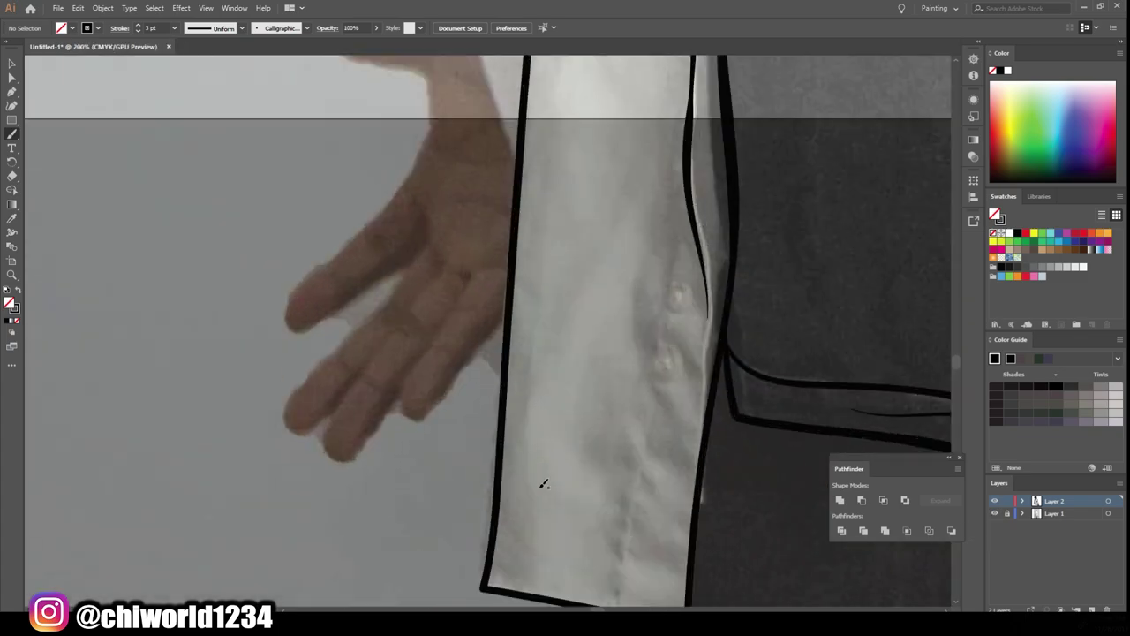
{"action": "scroll", "coordinate": [544, 484], "scroll_direction": "up", "scroll_amount": 2}
{"action": "left_click_drag", "start_coordinate": [505, 413], "coordinate": [472, 371]}
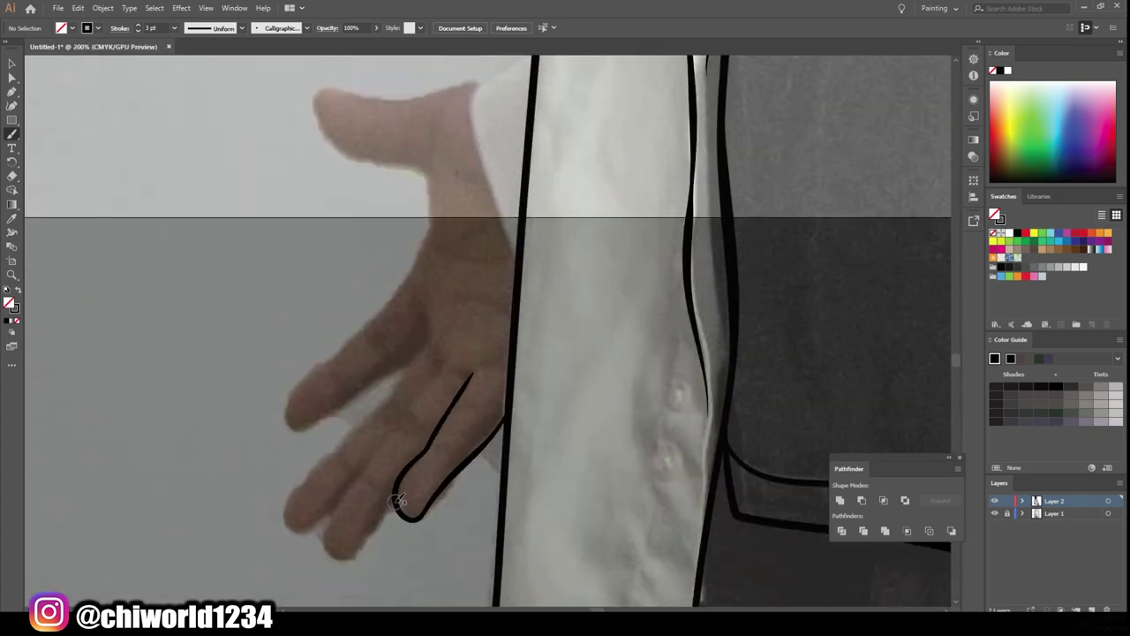
{"action": "left_click_drag", "start_coordinate": [402, 508], "coordinate": [446, 362]}
{"action": "key", "text": "ctrl+z"}
{"action": "mouse_move", "coordinate": [399, 505]}
{"action": "left_mouse_down"}
{"action": "mouse_move", "coordinate": [389, 424]}
{"action": "mouse_move", "coordinate": [442, 362]}
{"action": "left_mouse_up"}
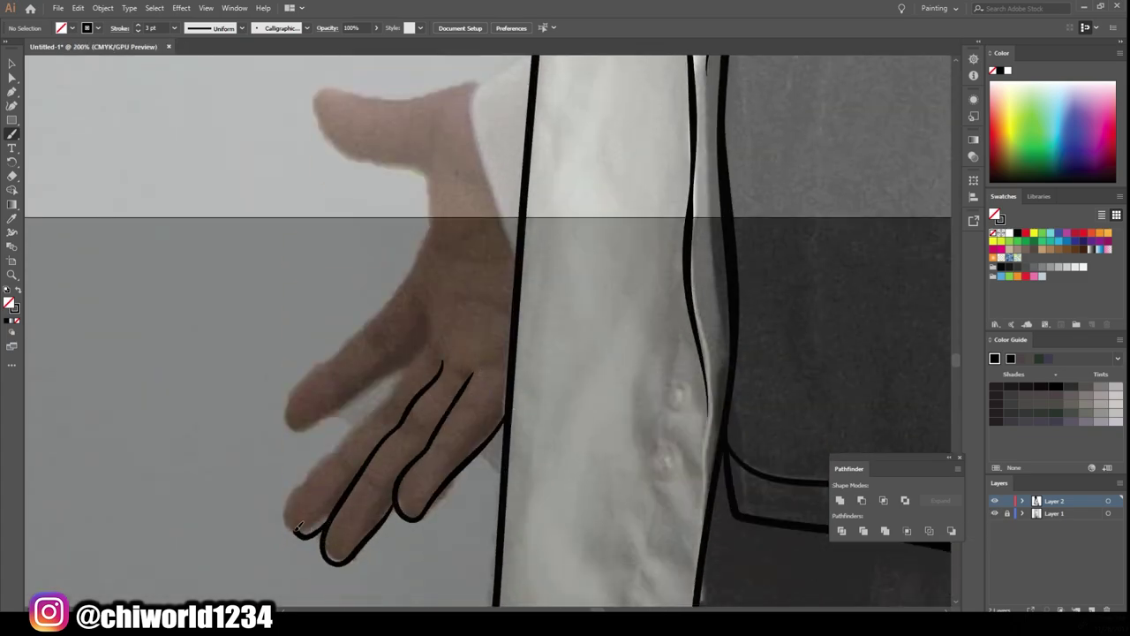
{"action": "left_click_drag", "start_coordinate": [386, 402], "coordinate": [420, 337]}
{"action": "left_click_drag", "start_coordinate": [388, 380], "coordinate": [338, 353]}
{"action": "scroll", "coordinate": [338, 353], "scroll_direction": "up", "scroll_amount": 3}
{"action": "mouse_move", "coordinate": [422, 300]}
{"action": "left_mouse_down"}
{"action": "mouse_move", "coordinate": [323, 216]}
{"action": "mouse_move", "coordinate": [517, 399]}
{"action": "left_mouse_up"}
Step: Draw a fold stroke near the collar
{"action": "scroll", "coordinate": [433, 397], "scroll_direction": "down", "scroll_amount": 6, "text": "alt"}
{"action": "scroll", "coordinate": [481, 276], "scroll_direction": "up", "scroll_amount": 2, "text": "alt"}
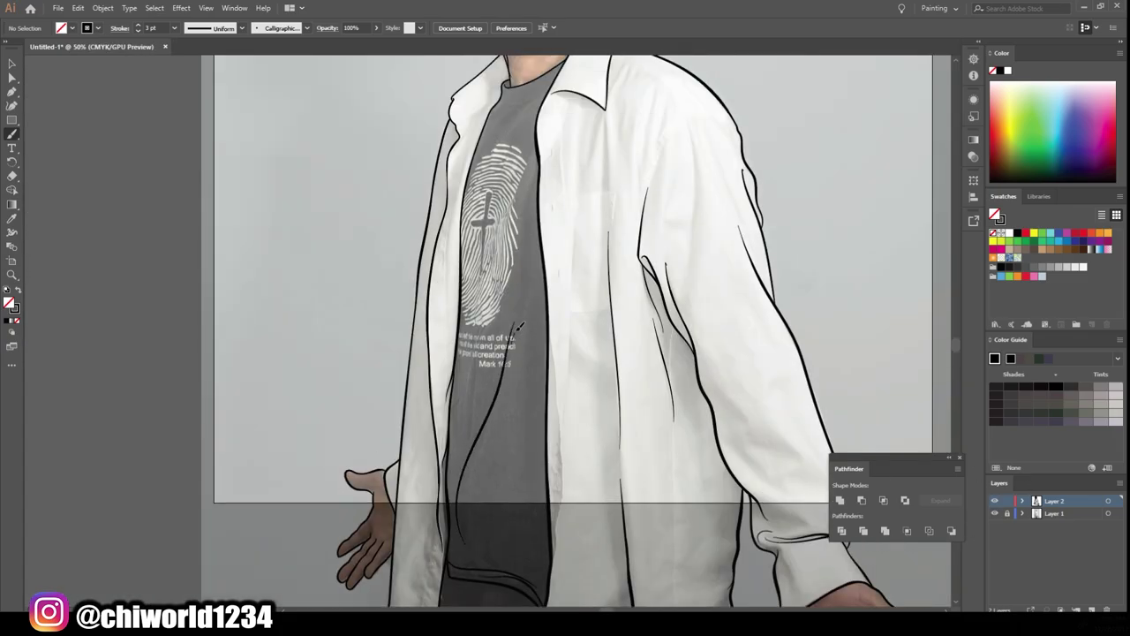
{"action": "scroll", "coordinate": [616, 424], "scroll_direction": "up", "scroll_amount": 3, "text": "alt"}
{"action": "scroll", "coordinate": [565, 353], "scroll_direction": "up", "scroll_amount": 3}
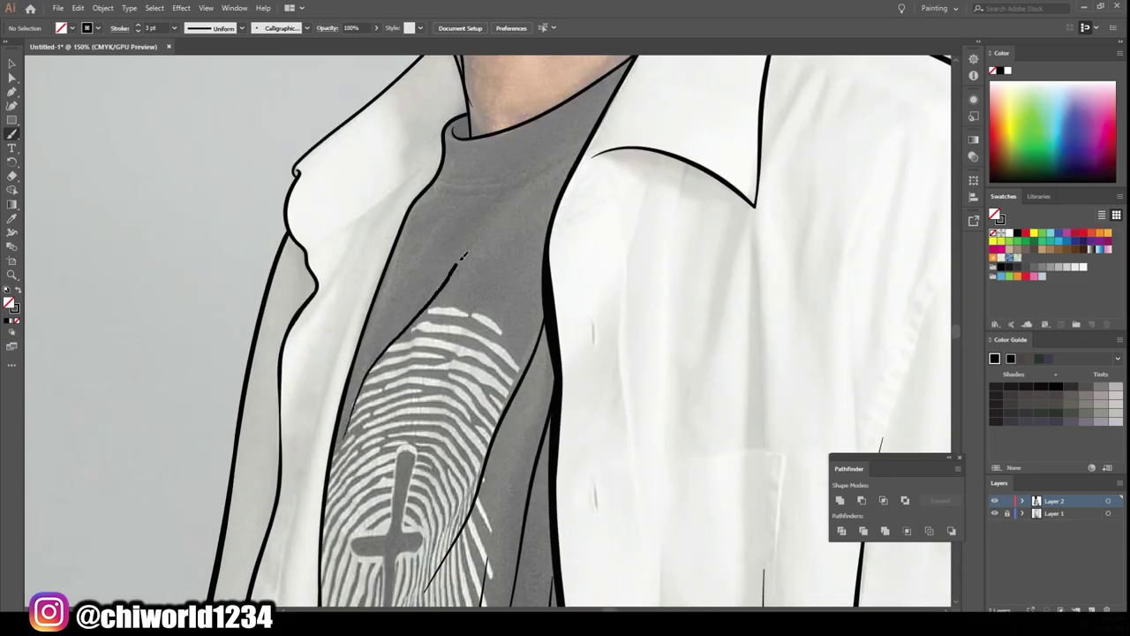
{"action": "scroll", "coordinate": [542, 375], "scroll_direction": "up", "scroll_amount": 2, "text": "alt"}
{"action": "left_click_drag", "start_coordinate": [625, 296], "coordinate": [542, 375]}
{"action": "scroll", "coordinate": [542, 375], "scroll_direction": "down", "scroll_amount": 2, "text": "alt"}
Step: Draw a stroke along the shirt edge and a fold line on the shirt front
{"action": "scroll", "coordinate": [595, 378], "scroll_direction": "down", "scroll_amount": 5, "text": "alt"}
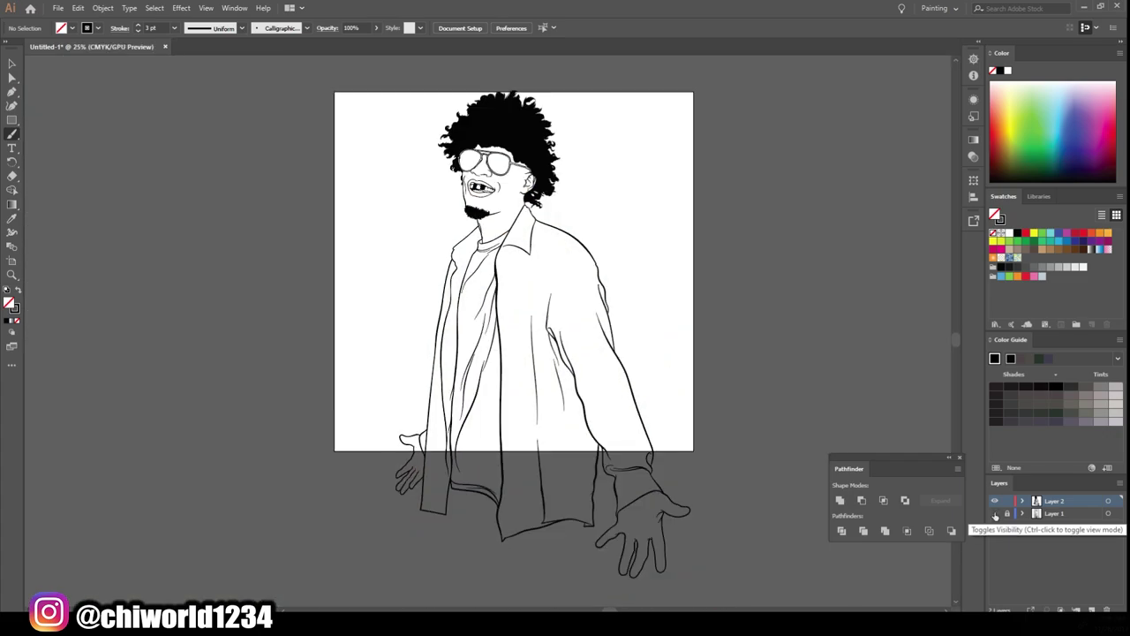
{"action": "scroll", "coordinate": [512, 309], "scroll_direction": "up", "scroll_amount": 2, "text": "alt"}
{"action": "left_click_drag", "start_coordinate": [528, 574], "coordinate": [509, 241]}
{"action": "scroll", "coordinate": [509, 240], "scroll_direction": "up", "scroll_amount": 2, "text": "alt"}
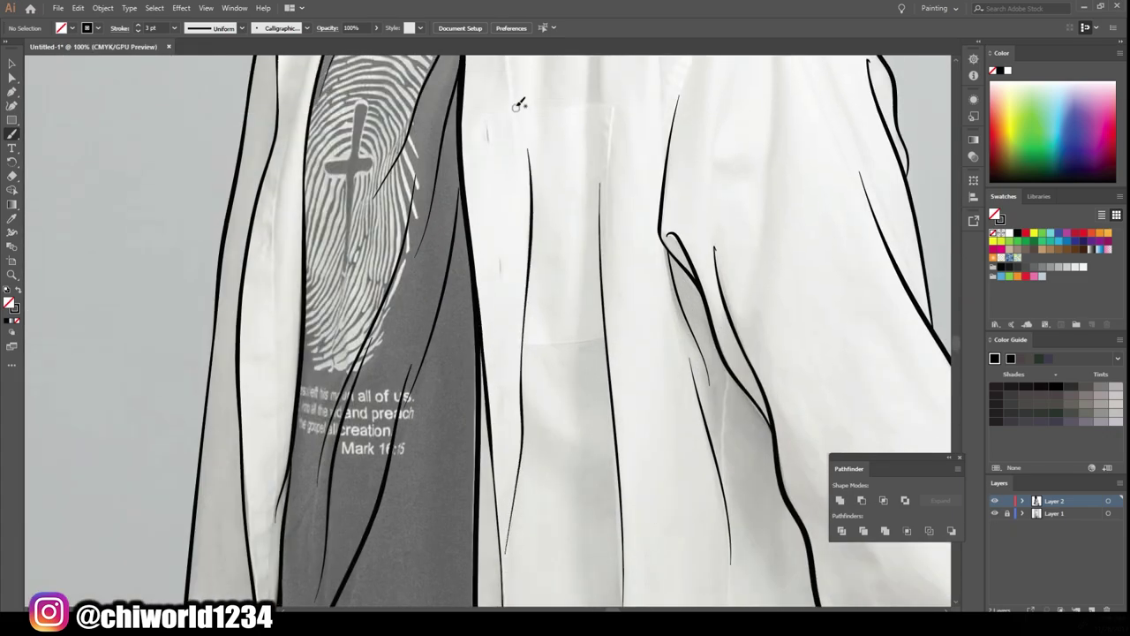
{"action": "scroll", "coordinate": [518, 106], "scroll_direction": "up", "scroll_amount": 5}
{"action": "left_click_drag", "start_coordinate": [519, 349], "coordinate": [524, 159]}
Step: Add fold lines below the collar, on the sleeve, and down the front up to the collar
{"action": "scroll", "coordinate": [488, 249], "scroll_direction": "down", "scroll_amount": 1, "text": "alt"}
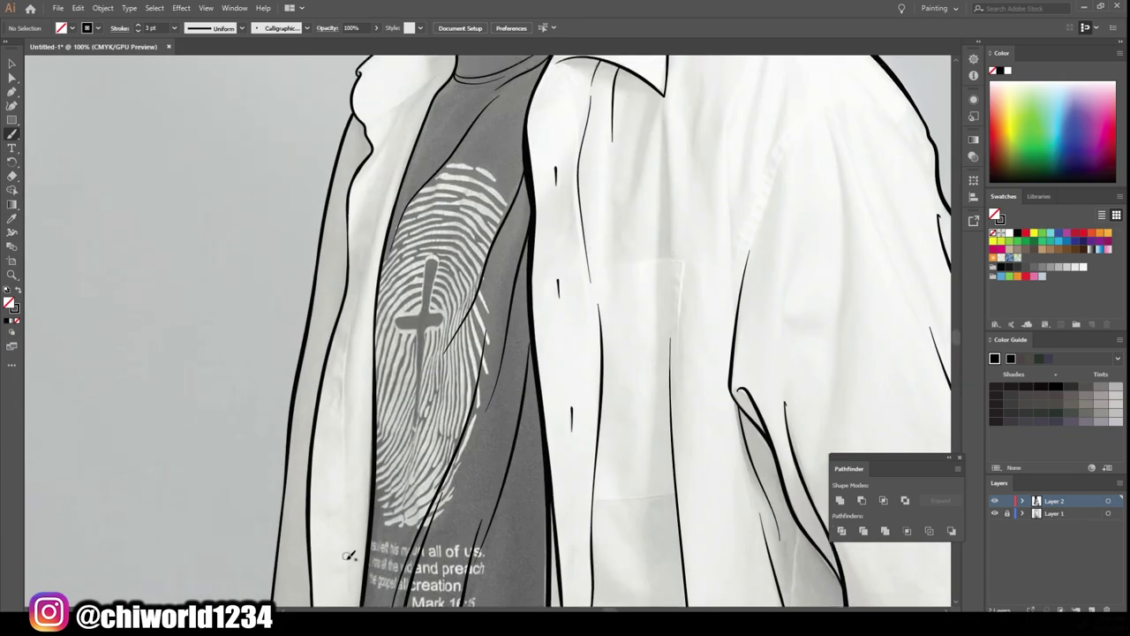
{"action": "scroll", "coordinate": [388, 265], "scroll_direction": "up", "scroll_amount": 3, "text": "alt"}
{"action": "left_click_drag", "start_coordinate": [359, 389], "coordinate": [413, 353]}
{"action": "scroll", "coordinate": [414, 352], "scroll_direction": "down", "scroll_amount": 4, "text": "alt"}
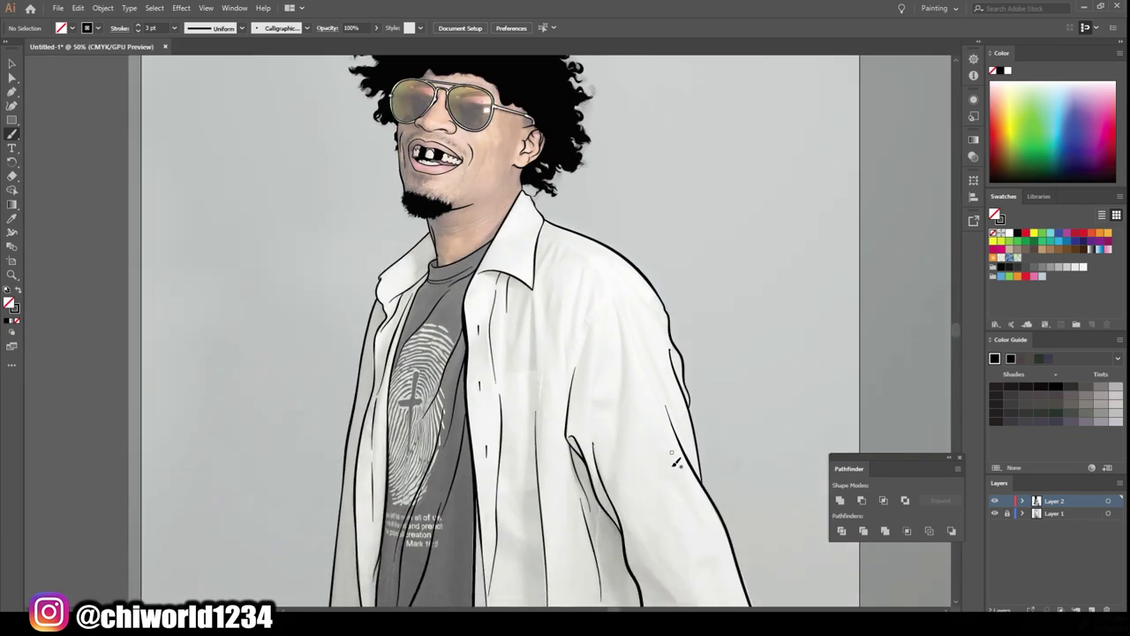
{"action": "scroll", "coordinate": [618, 336], "scroll_direction": "up", "scroll_amount": 3, "text": "alt"}
{"action": "left_click_drag", "start_coordinate": [606, 530], "coordinate": [616, 196]}
{"action": "left_click_drag", "start_coordinate": [525, 394], "coordinate": [523, 175]}
{"action": "left_click_drag", "start_coordinate": [458, 344], "coordinate": [451, 144]}
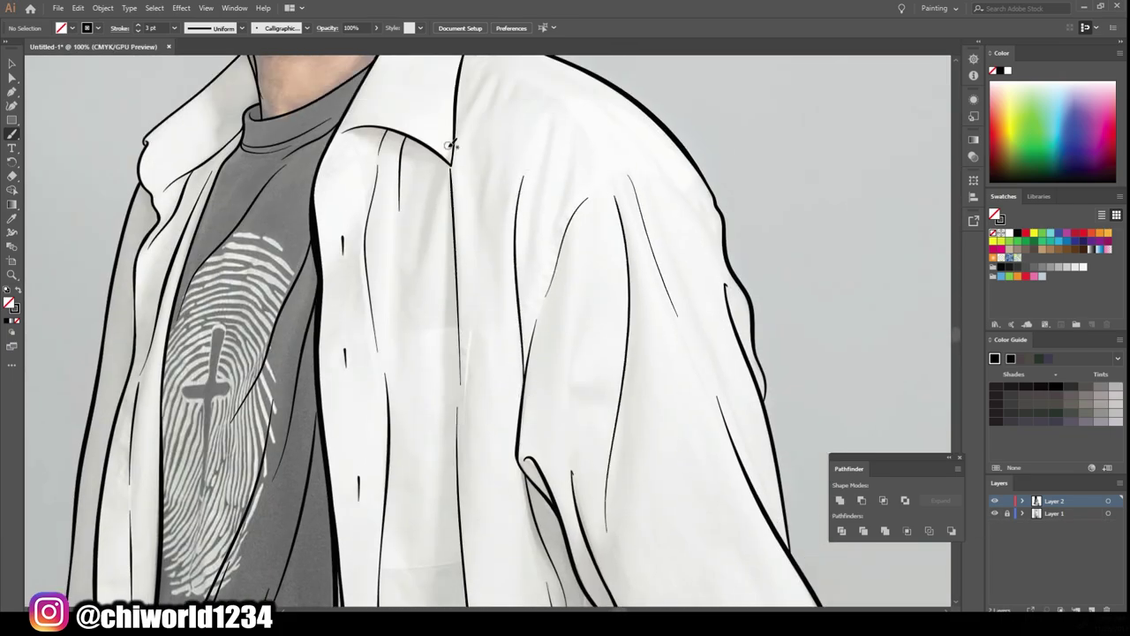
{"action": "scroll", "coordinate": [445, 485], "scroll_direction": "down", "scroll_amount": 3}
{"action": "scroll", "coordinate": [445, 442], "scroll_direction": "down", "scroll_amount": 4, "text": "alt"}
Step: Zoom around the hand and add a short crease at the base of the thumb
{"action": "scroll", "coordinate": [565, 474], "scroll_direction": "up", "scroll_amount": 3, "text": "alt"}
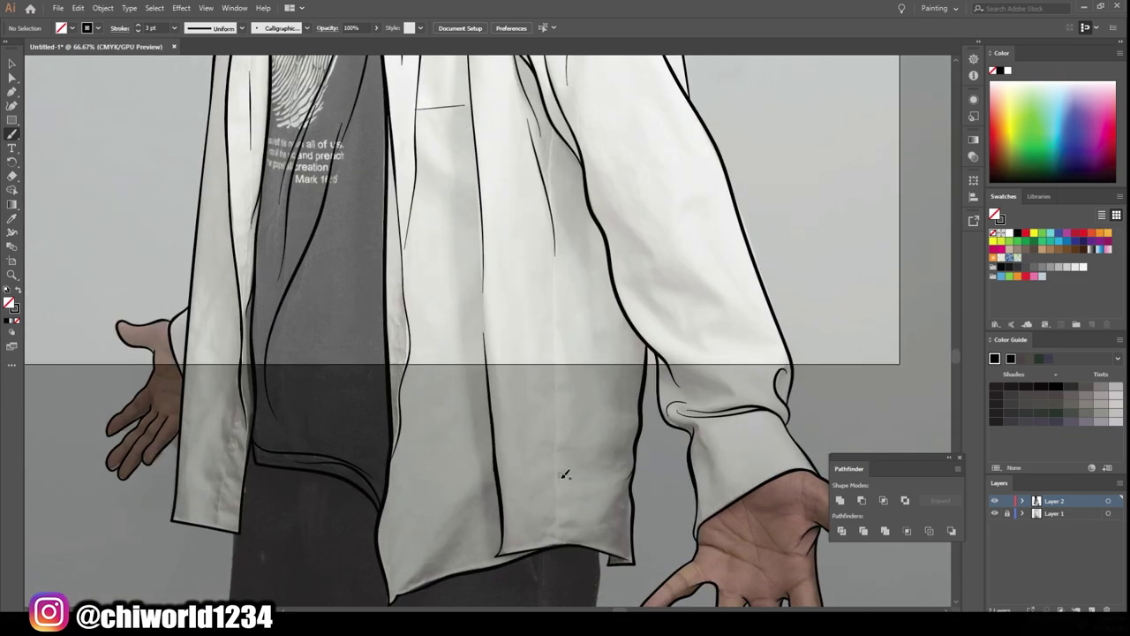
{"action": "scroll", "coordinate": [563, 325], "scroll_direction": "down", "scroll_amount": 3}
{"action": "scroll", "coordinate": [381, 244], "scroll_direction": "up", "scroll_amount": 3, "text": "alt"}
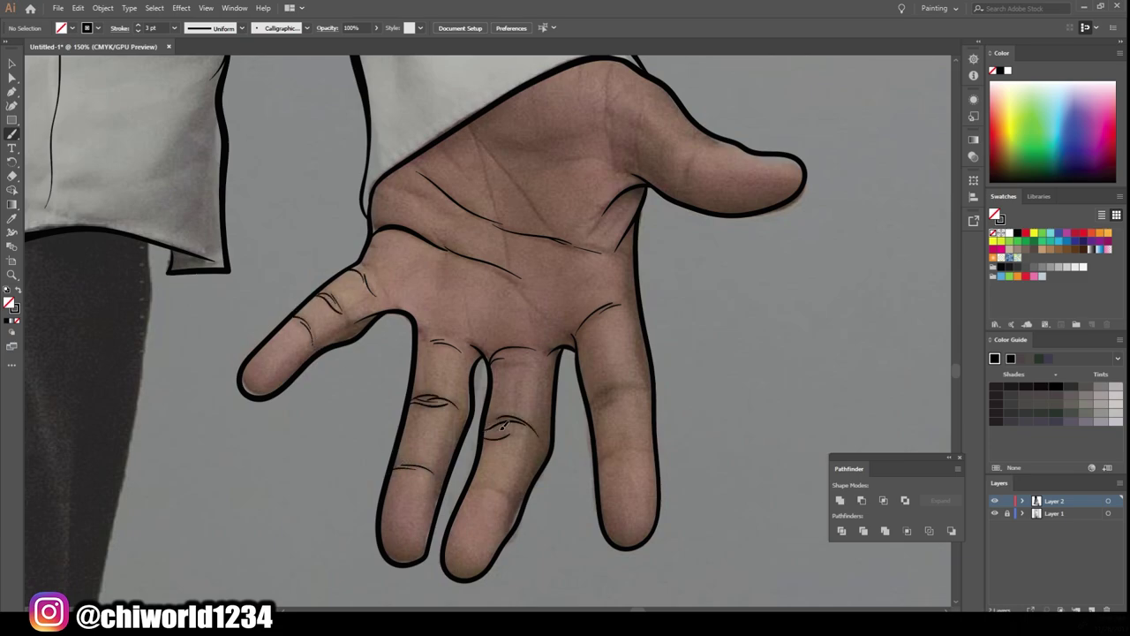
{"action": "scroll", "coordinate": [624, 388], "scroll_direction": "down", "scroll_amount": 3, "text": "alt"}
{"action": "scroll", "coordinate": [520, 385], "scroll_direction": "up", "scroll_amount": 4, "text": "alt"}
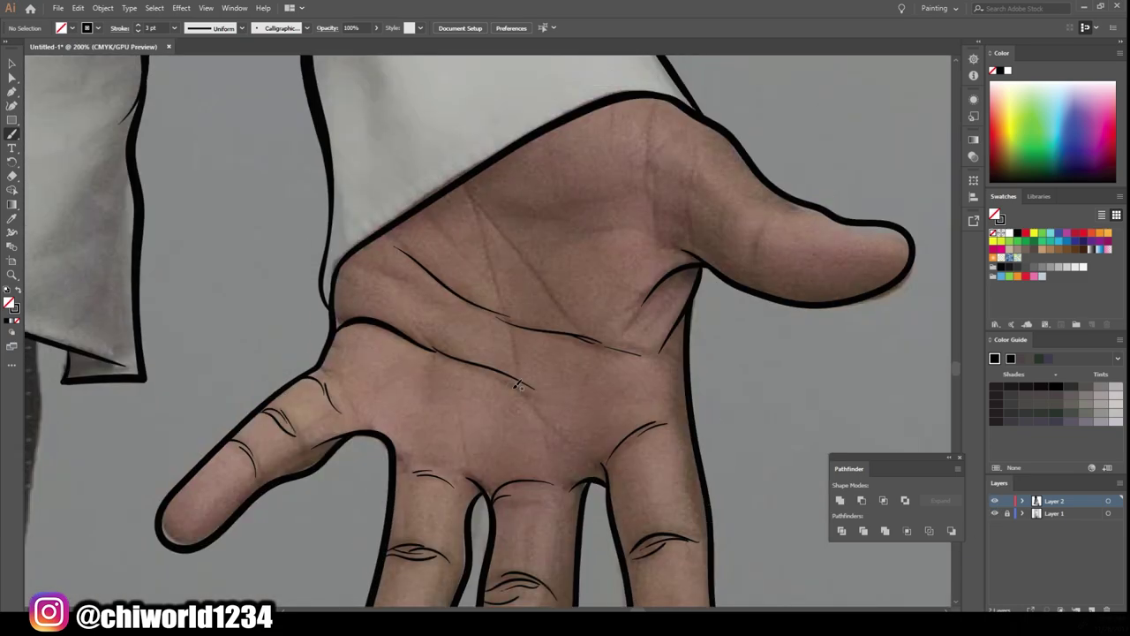
{"action": "scroll", "coordinate": [519, 239], "scroll_direction": "up", "scroll_amount": 2}
{"action": "scroll", "coordinate": [751, 258], "scroll_direction": "down", "scroll_amount": 4, "text": "alt"}
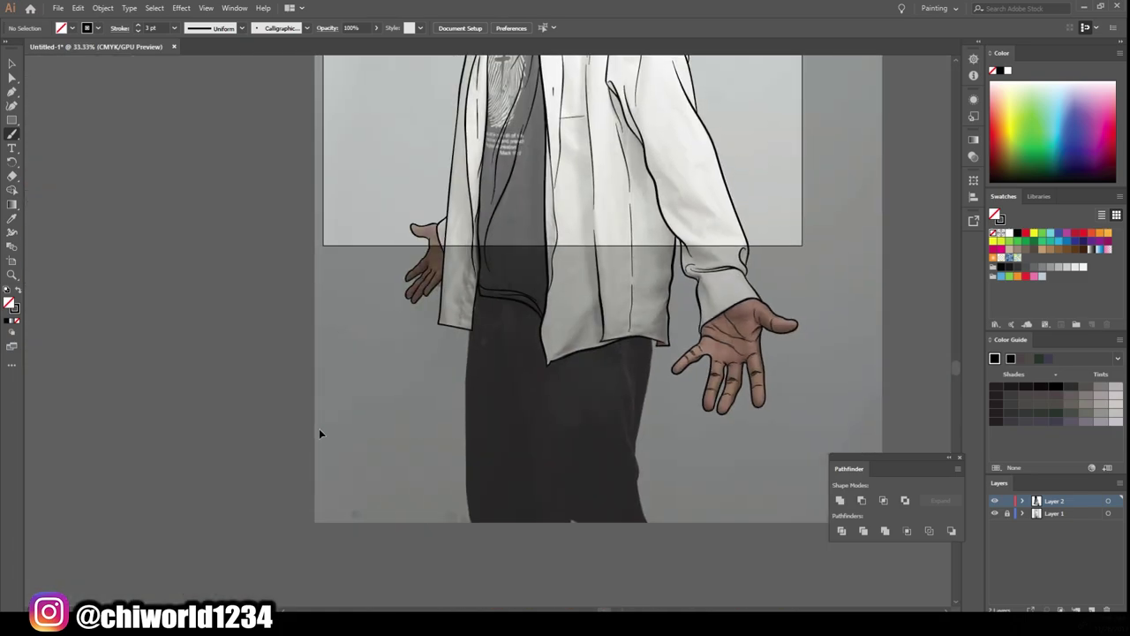
{"action": "scroll", "coordinate": [406, 408], "scroll_direction": "up", "scroll_amount": 5, "text": "alt"}
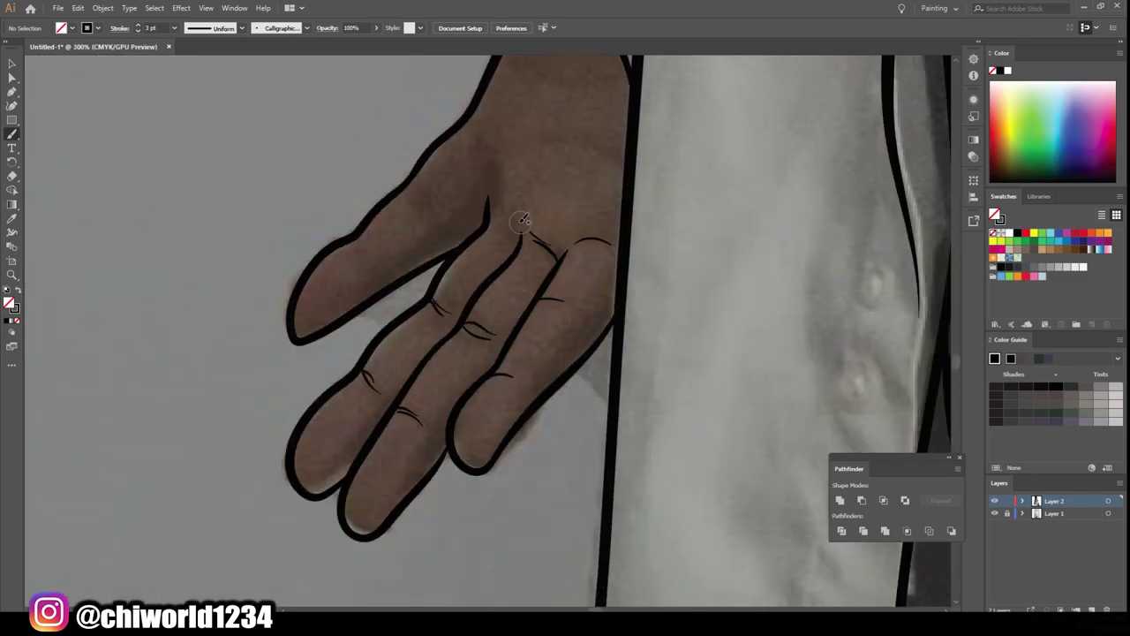
{"action": "scroll", "coordinate": [522, 220], "scroll_direction": "up", "scroll_amount": 3}
{"action": "left_click_drag", "start_coordinate": [405, 261], "coordinate": [427, 283]}
{"action": "scroll", "coordinate": [581, 221], "scroll_direction": "down", "scroll_amount": 2, "text": "alt"}
{"action": "scroll", "coordinate": [515, 513], "scroll_direction": "down", "scroll_amount": 1, "text": "alt"}
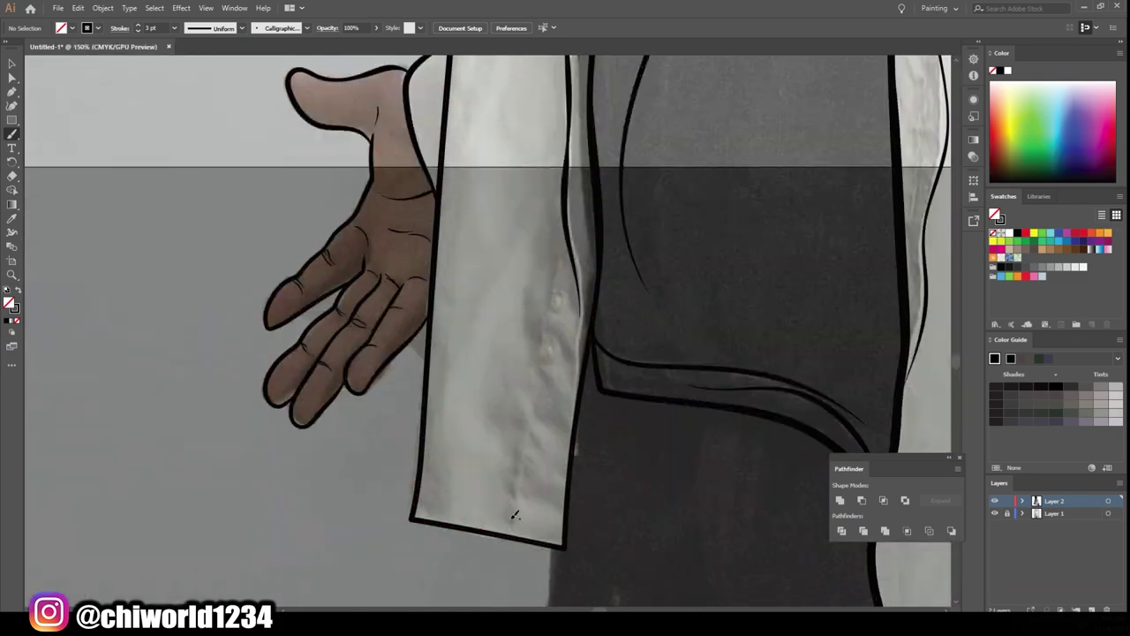
{"action": "scroll", "coordinate": [569, 301], "scroll_direction": "down", "scroll_amount": 4, "text": "alt"}
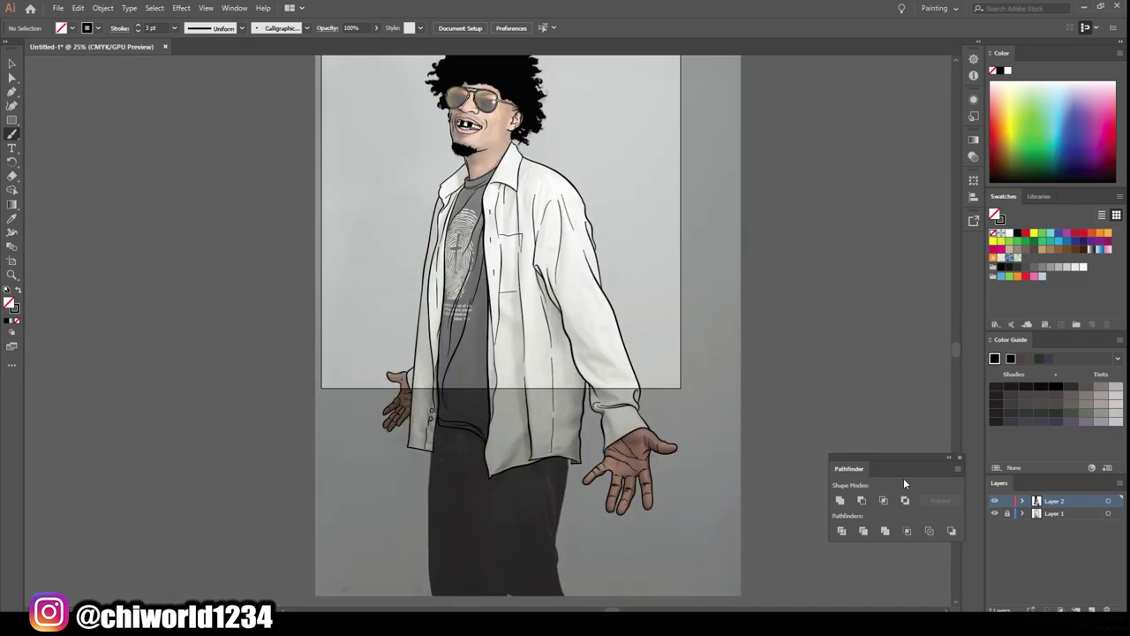
{"action": "scroll", "coordinate": [613, 389], "scroll_direction": "up", "scroll_amount": 2, "text": "alt"}
{"action": "scroll", "coordinate": [527, 305], "scroll_direction": "down", "scroll_amount": 2, "text": "alt"}
{"action": "scroll", "coordinate": [516, 528], "scroll_direction": "up", "scroll_amount": 1, "text": "alt"}
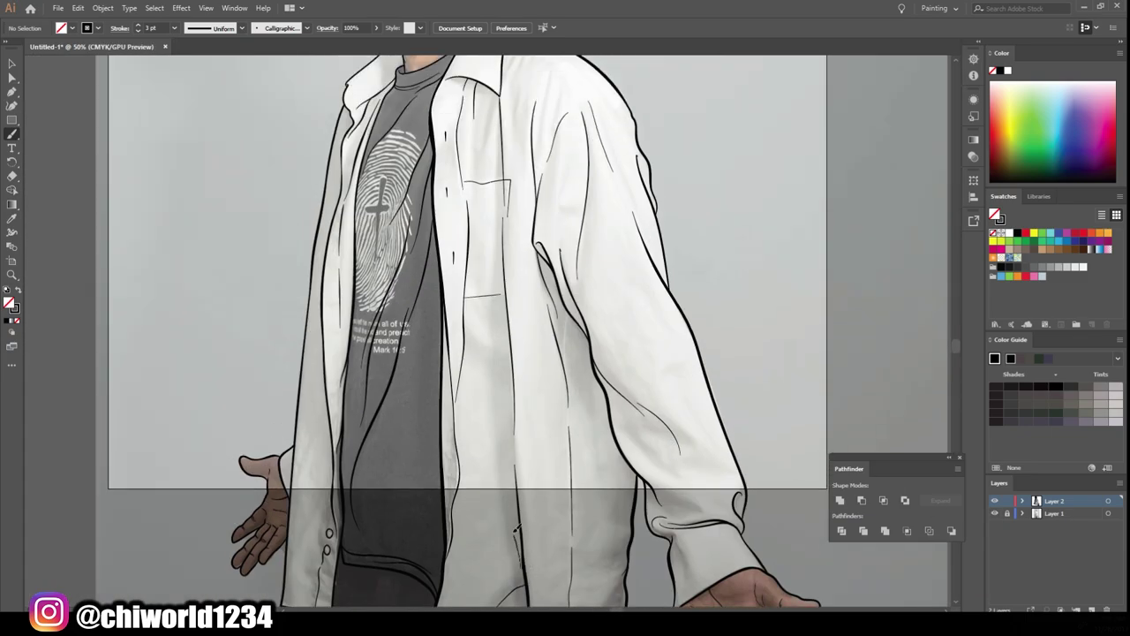
{"action": "scroll", "coordinate": [481, 159], "scroll_direction": "down", "scroll_amount": 1, "text": "alt"}
{"action": "scroll", "coordinate": [694, 467], "scroll_direction": "up", "scroll_amount": 4, "text": "alt"}
{"action": "scroll", "coordinate": [490, 477], "scroll_direction": "up", "scroll_amount": 1, "text": "alt"}
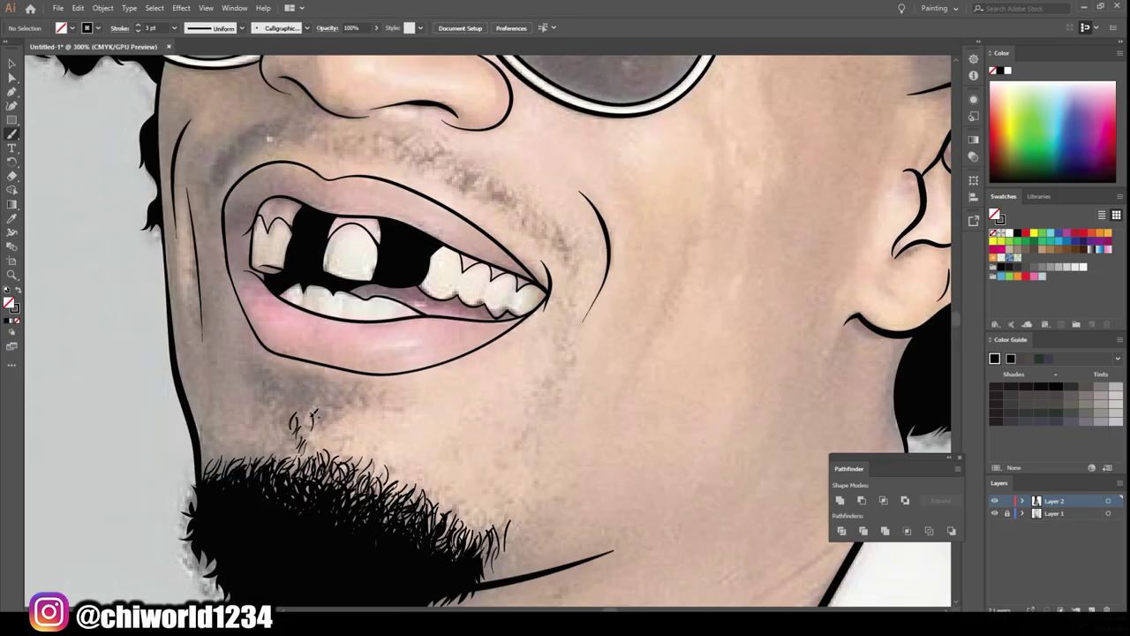
Step: Draw short stubble hair strokes beneath the lower lip
{"action": "left_click_drag", "start_coordinate": [300, 441], "coordinate": [322, 393]}
{"action": "mouse_move", "coordinate": [371, 388]}
{"action": "left_mouse_down"}
{"action": "mouse_move", "coordinate": [397, 408]}
{"action": "mouse_move", "coordinate": [353, 408]}
{"action": "left_mouse_up"}
{"action": "mouse_move", "coordinate": [344, 388]}
{"action": "left_mouse_down"}
{"action": "mouse_move", "coordinate": [329, 408]}
{"action": "mouse_move", "coordinate": [295, 362]}
{"action": "mouse_move", "coordinate": [263, 359]}
{"action": "left_mouse_up"}
{"action": "left_click_drag", "start_coordinate": [334, 421], "coordinate": [297, 369]}
Step: Zoom out to review the face, then zoom in on the sunglasses
{"action": "scroll", "coordinate": [485, 331], "scroll_direction": "up", "scroll_amount": 1}
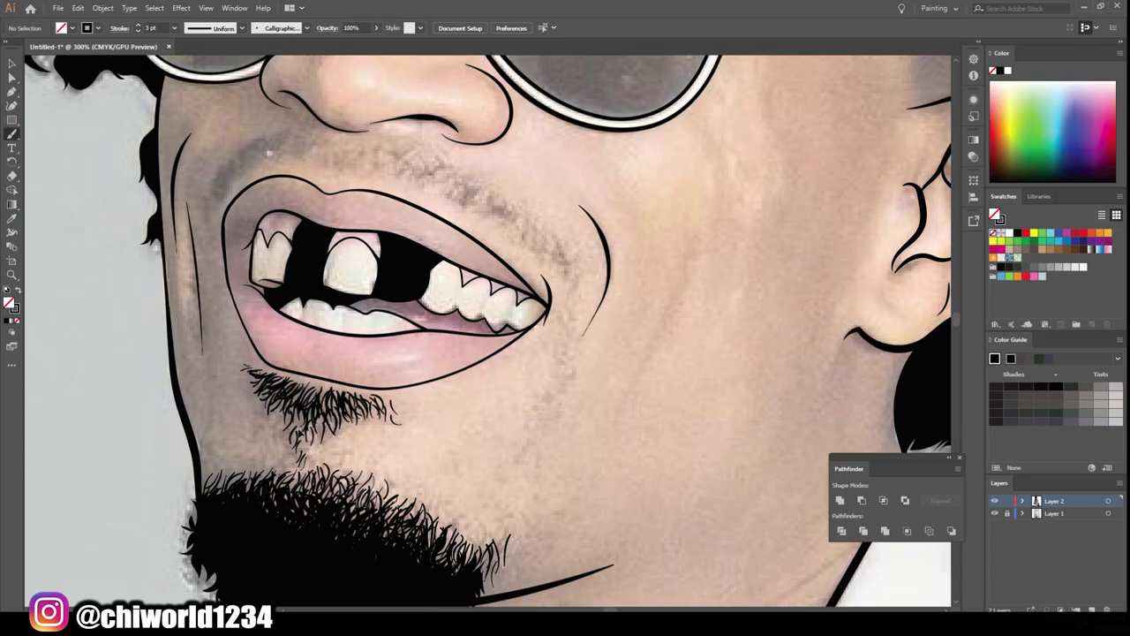
{"action": "key", "text": "ctrl+minus"}
{"action": "scroll", "coordinate": [522, 430], "scroll_direction": "up", "scroll_amount": 1}
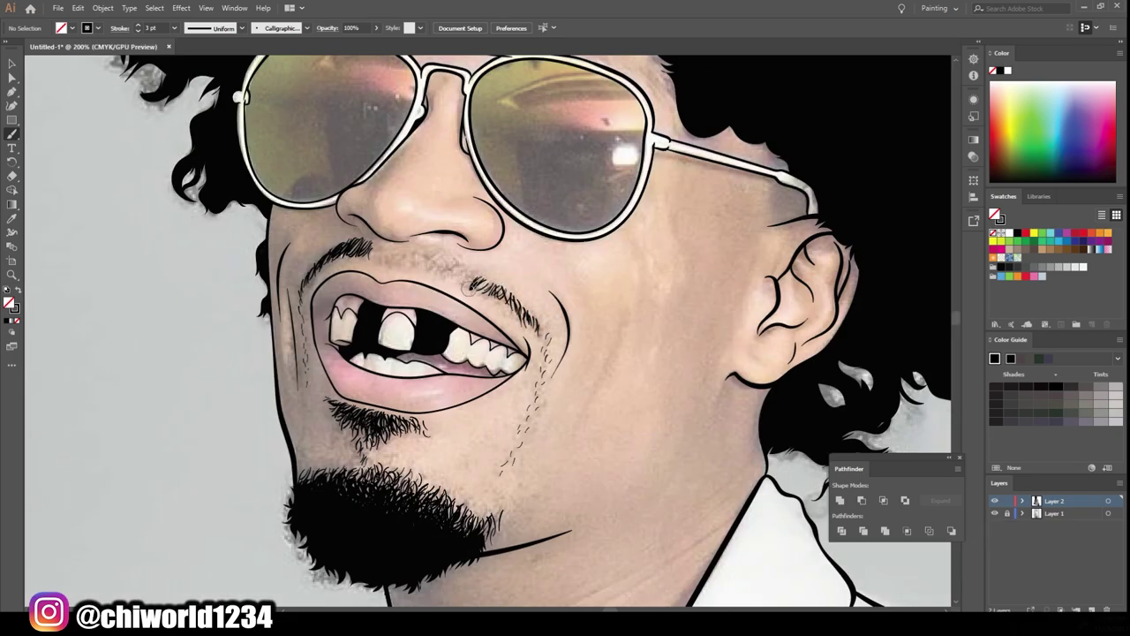
{"action": "scroll", "coordinate": [401, 402], "scroll_direction": "up", "scroll_amount": 2}
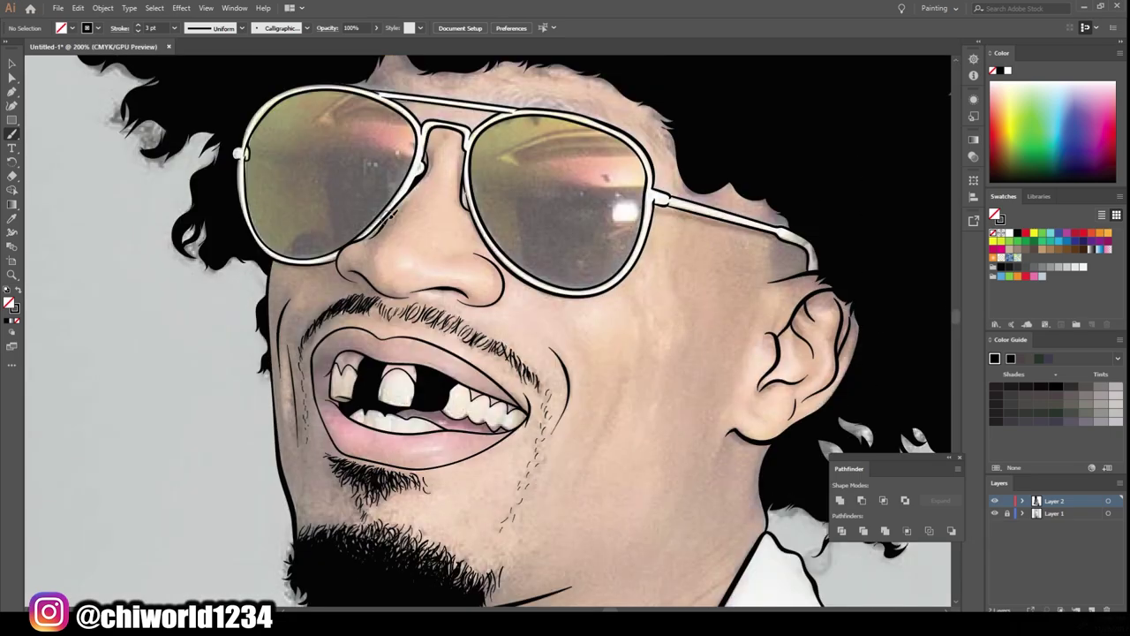
{"action": "key", "text": "ctrl+plus"}
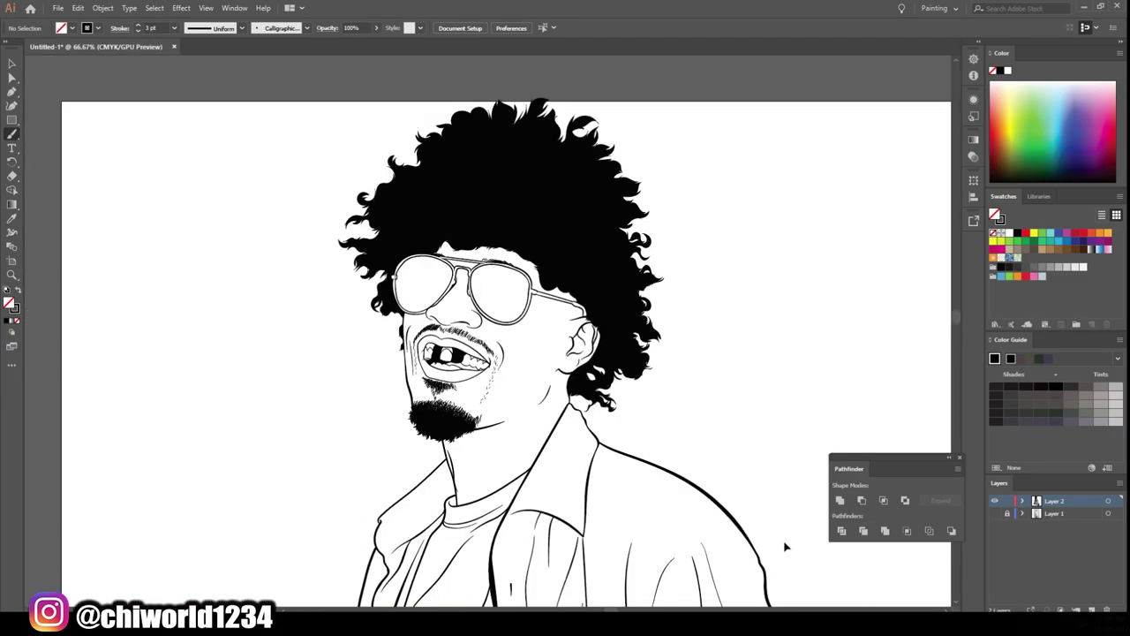
Step: Duplicate Layer 2 and load the CHIWORLD SKIN TONES swatch library beside the existing swatches
{"action": "scroll", "coordinate": [785, 548], "scroll_direction": "up", "scroll_amount": 2}
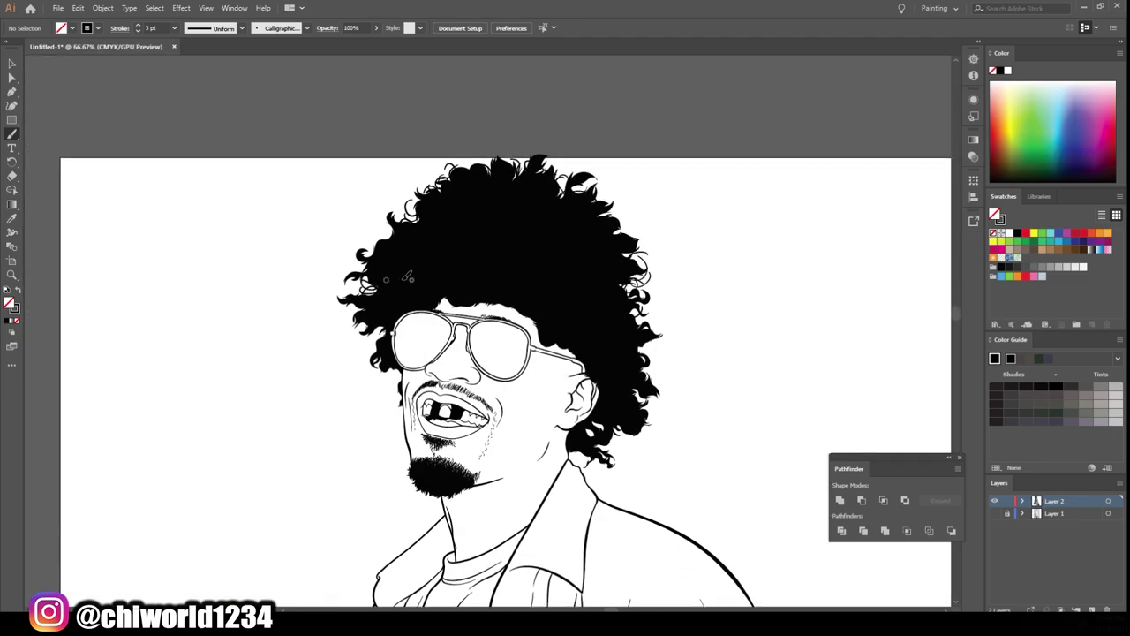
{"action": "scroll", "coordinate": [408, 277], "scroll_direction": "down", "scroll_amount": 3}
{"action": "scroll", "coordinate": [212, 235], "scroll_direction": "down", "scroll_amount": 5}
{"action": "scroll", "coordinate": [215, 221], "scroll_direction": "up", "scroll_amount": 3}
{"action": "scroll", "coordinate": [315, 229], "scroll_direction": "down", "scroll_amount": 4}
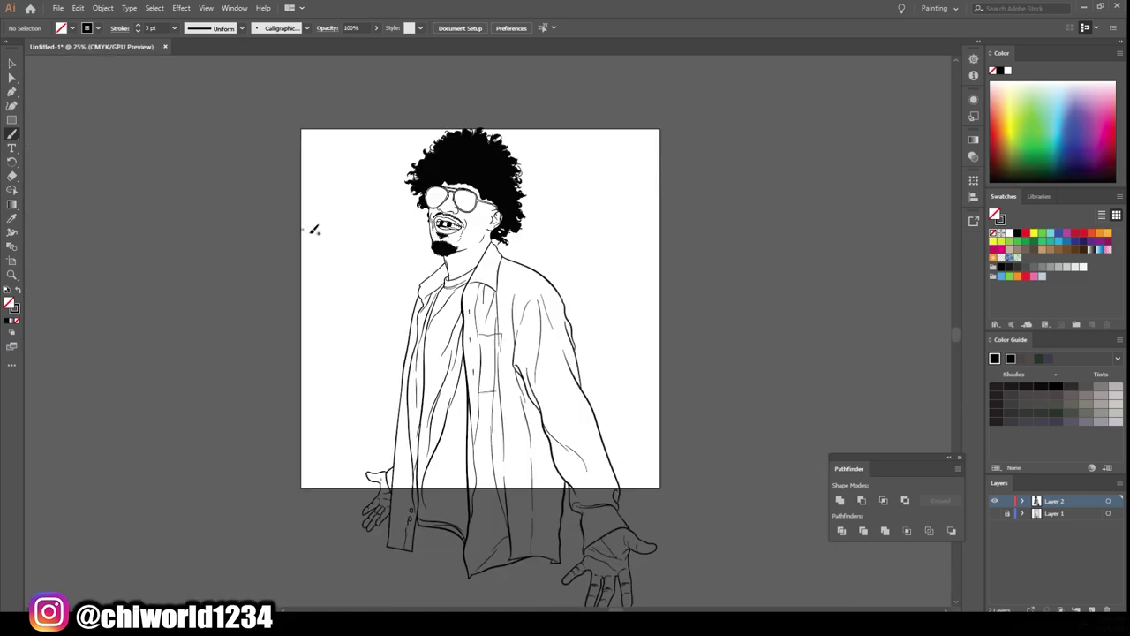
{"action": "key", "text": "ctrl+a"}
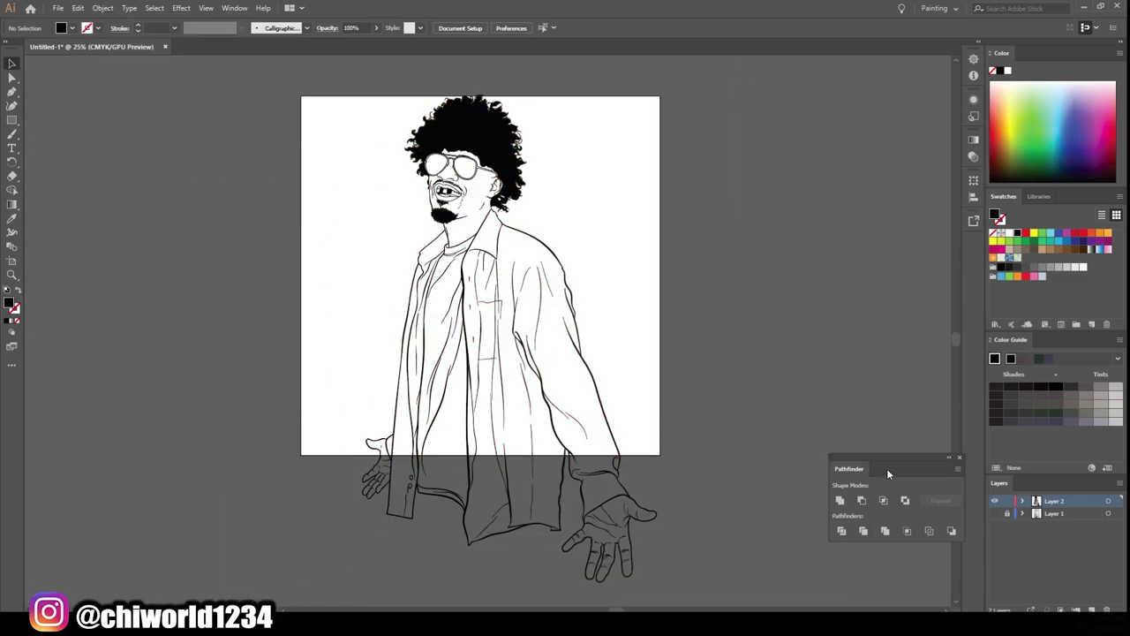
{"action": "left_click_drag", "start_coordinate": [1054, 500], "coordinate": [1076, 609]}
{"action": "left_click", "coordinate": [995, 324]}
{"action": "double_click", "coordinate": [133, 126]}
{"action": "left_click_drag", "start_coordinate": [669, 295], "coordinate": [1060, 196]}
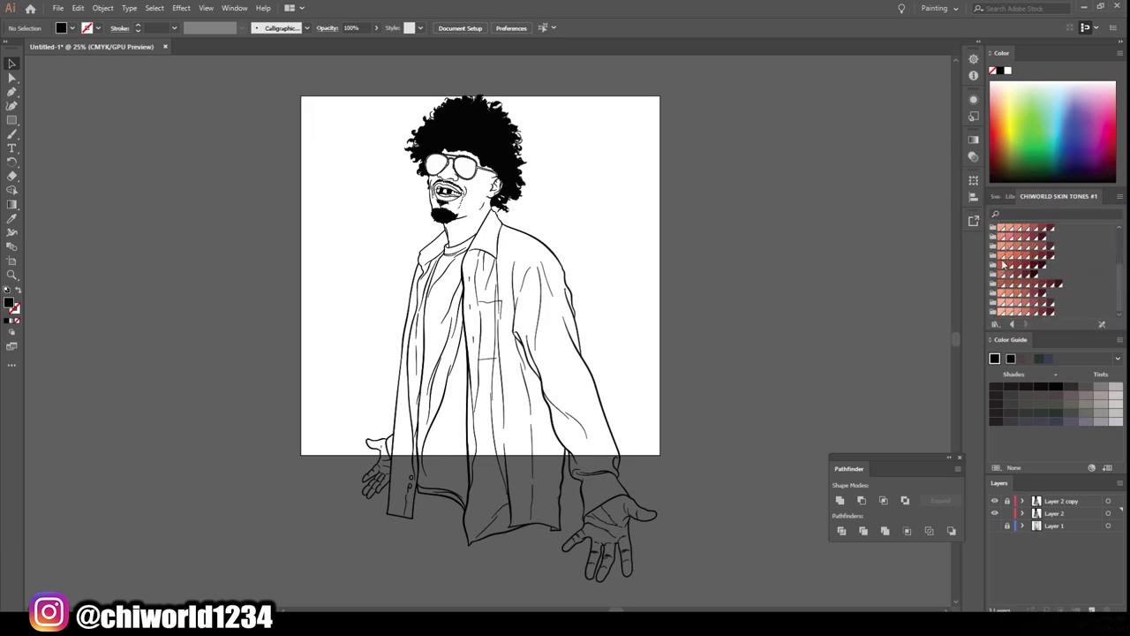
Step: Draw a rectangle covering the whole artboard and fill it with a light peach skin tone
{"action": "left_click", "coordinate": [1004, 262]}
{"action": "left_click_drag", "start_coordinate": [311, 78], "coordinate": [738, 591]}
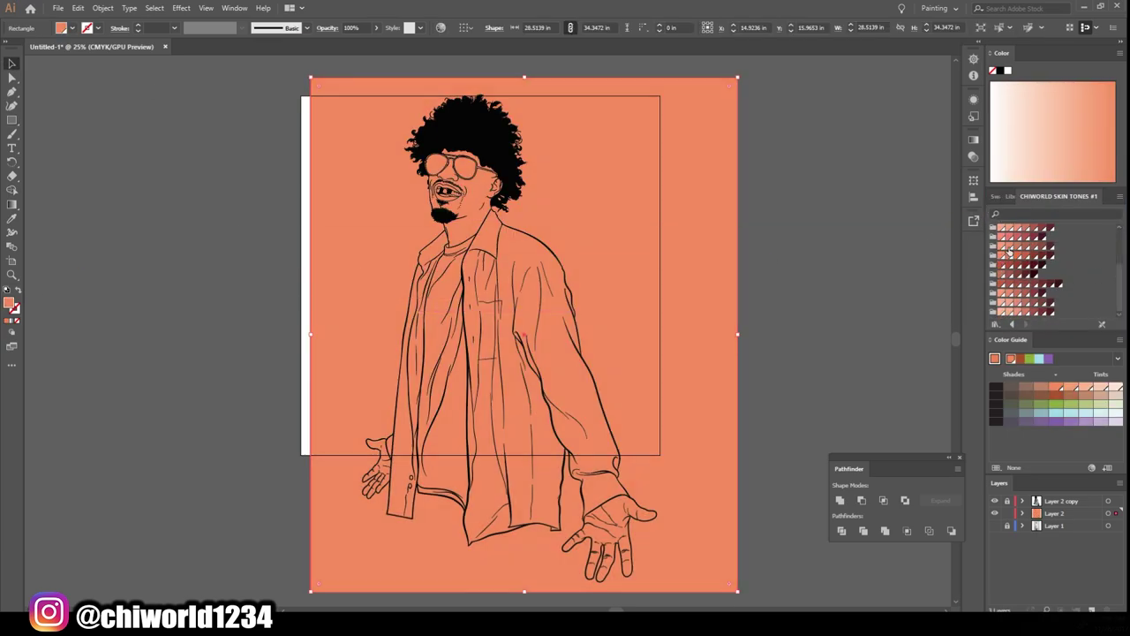
{"action": "left_click", "coordinate": [1008, 256]}
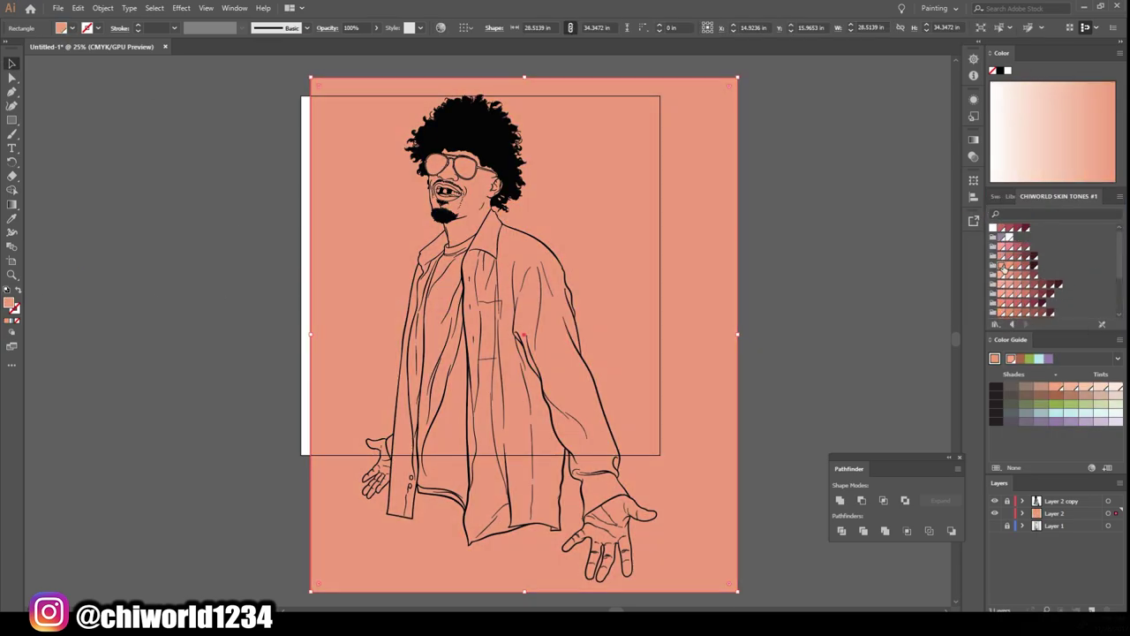
{"action": "left_click", "coordinate": [1002, 274]}
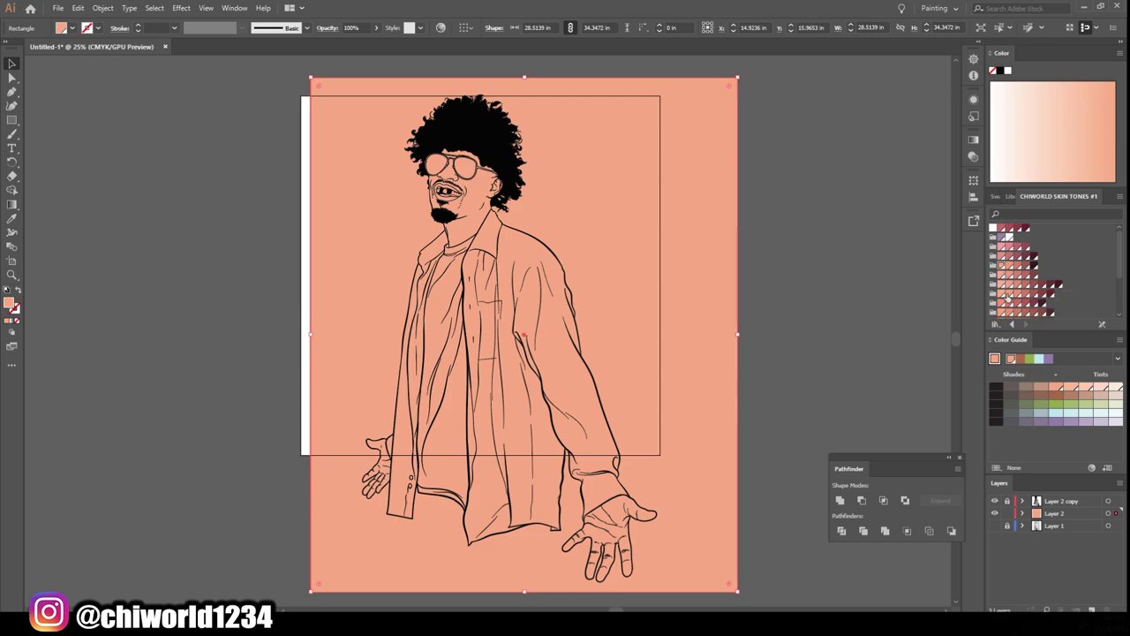
Step: Send the peach rectangle behind the line art and expand Layer 2
{"action": "right_click", "coordinate": [353, 164]}
{"action": "left_click", "coordinate": [692, 330]}
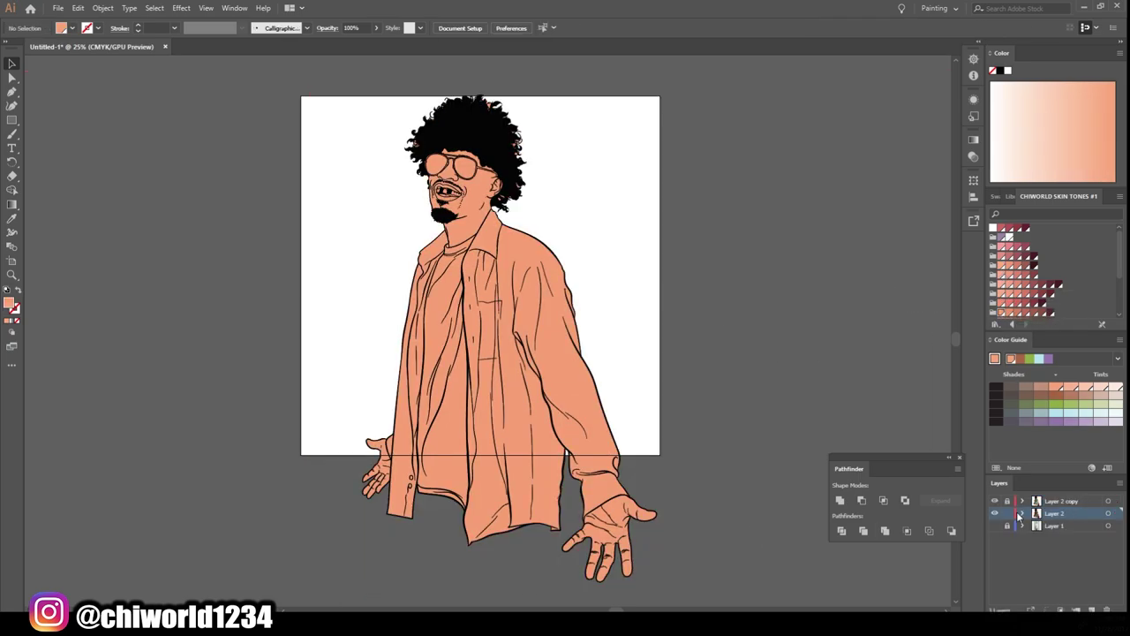
{"action": "left_click", "coordinate": [1024, 513]}
Step: In the isolated shirt group, fill the outer shirt pale blue and the T-shirt dark
{"action": "key", "text": "ctrl+equal"}
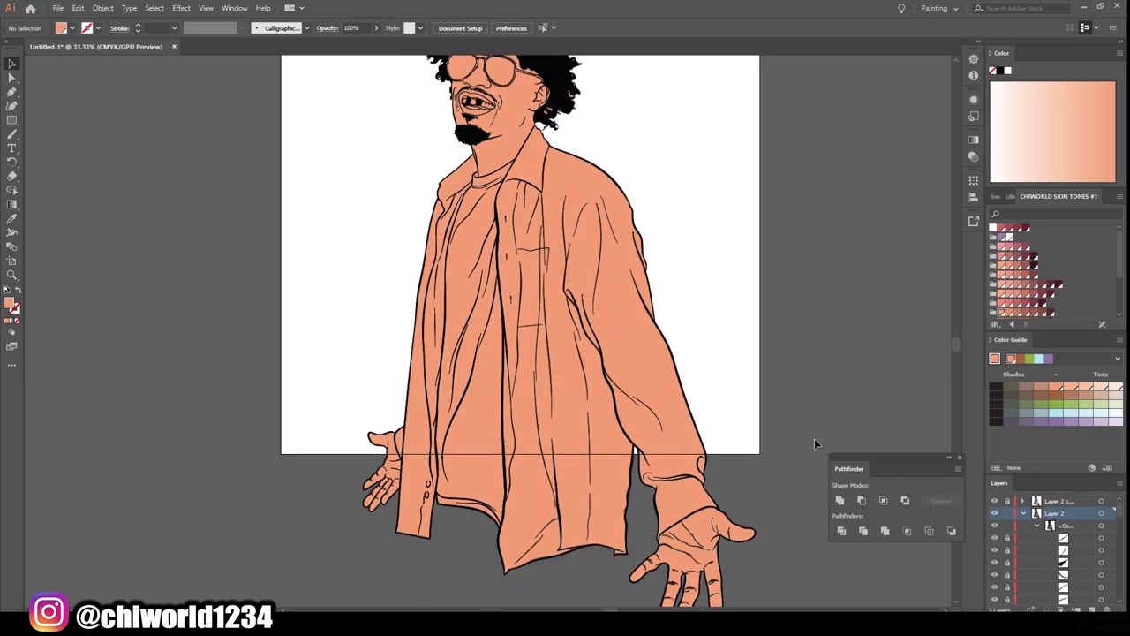
{"action": "right_click", "coordinate": [651, 251]}
{"action": "left_click", "coordinate": [681, 338]}
{"action": "left_click", "coordinate": [404, 321]}
{"action": "left_click", "coordinate": [1095, 412]}
{"action": "left_click", "coordinate": [477, 309]}
{"action": "left_click", "coordinate": [1009, 396]}
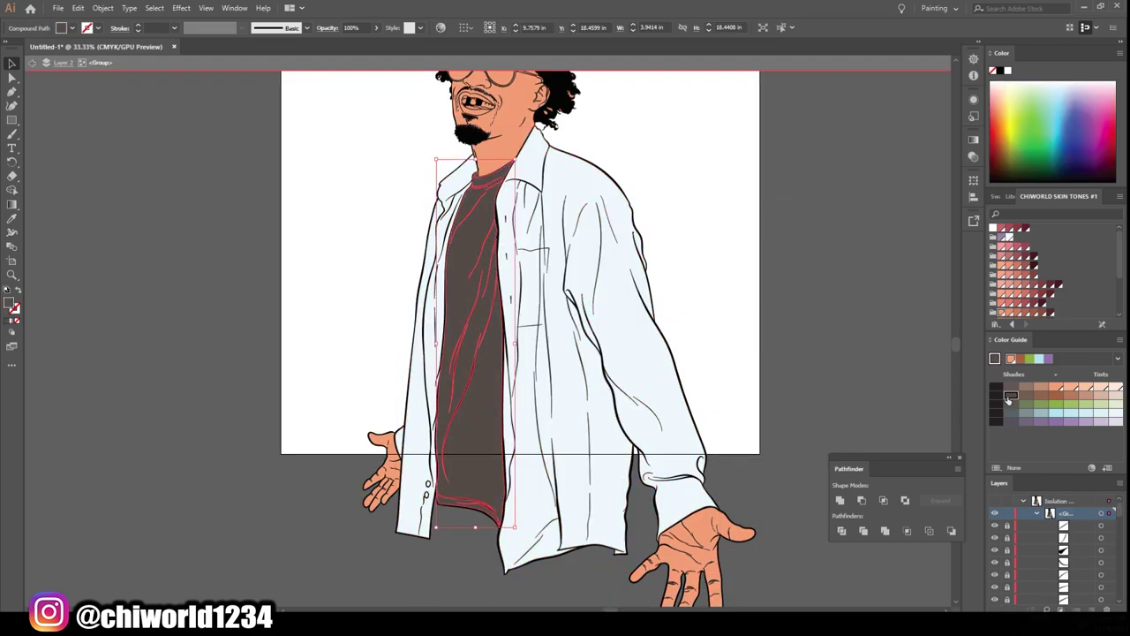
{"action": "key", "text": "ctrl+shift+a"}
Step: Fill the lip shape with a dusky pink skin-tone swatch
{"action": "scroll", "coordinate": [477, 221], "scroll_direction": "down", "scroll_amount": 1}
{"action": "scroll", "coordinate": [477, 220], "scroll_direction": "up", "scroll_amount": 3}
{"action": "scroll", "coordinate": [340, 264], "scroll_direction": "up", "scroll_amount": 2}
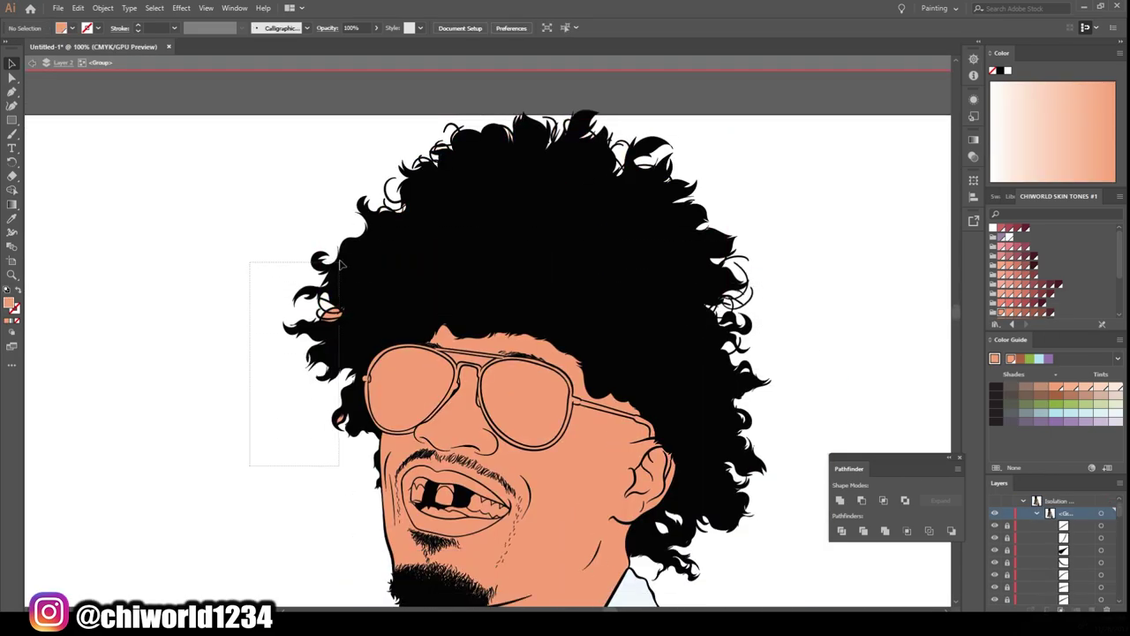
{"action": "scroll", "coordinate": [406, 587], "scroll_direction": "up", "scroll_amount": 2}
{"action": "left_click", "coordinate": [587, 426]}
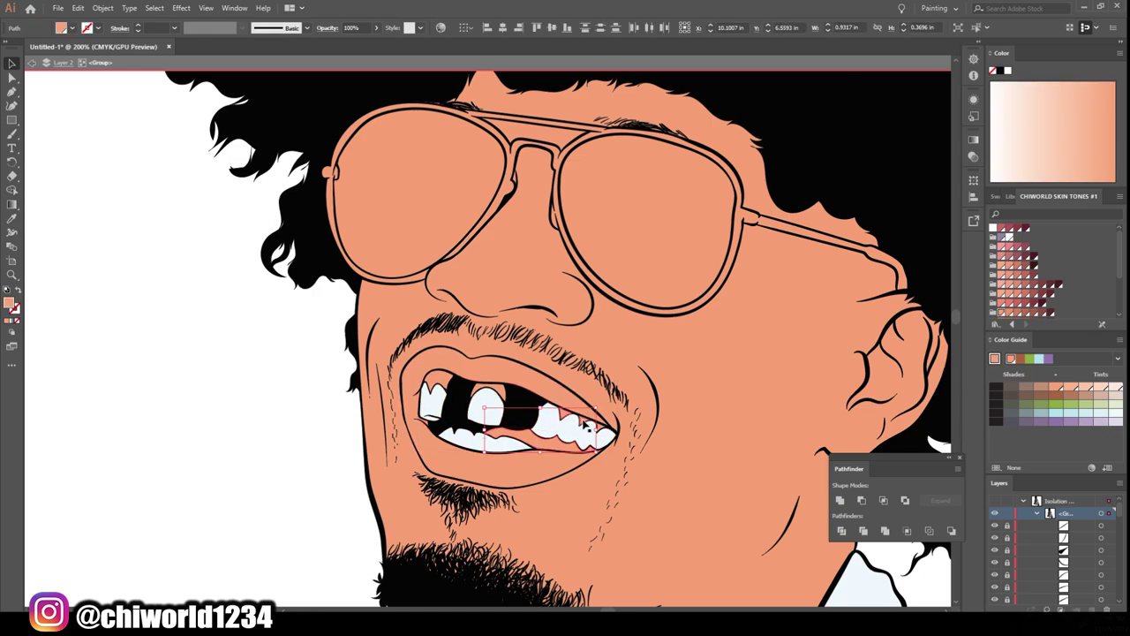
{"action": "left_click", "coordinate": [494, 472]}
{"action": "left_click", "coordinate": [1016, 265]}
{"action": "left_click", "coordinate": [1014, 275]}
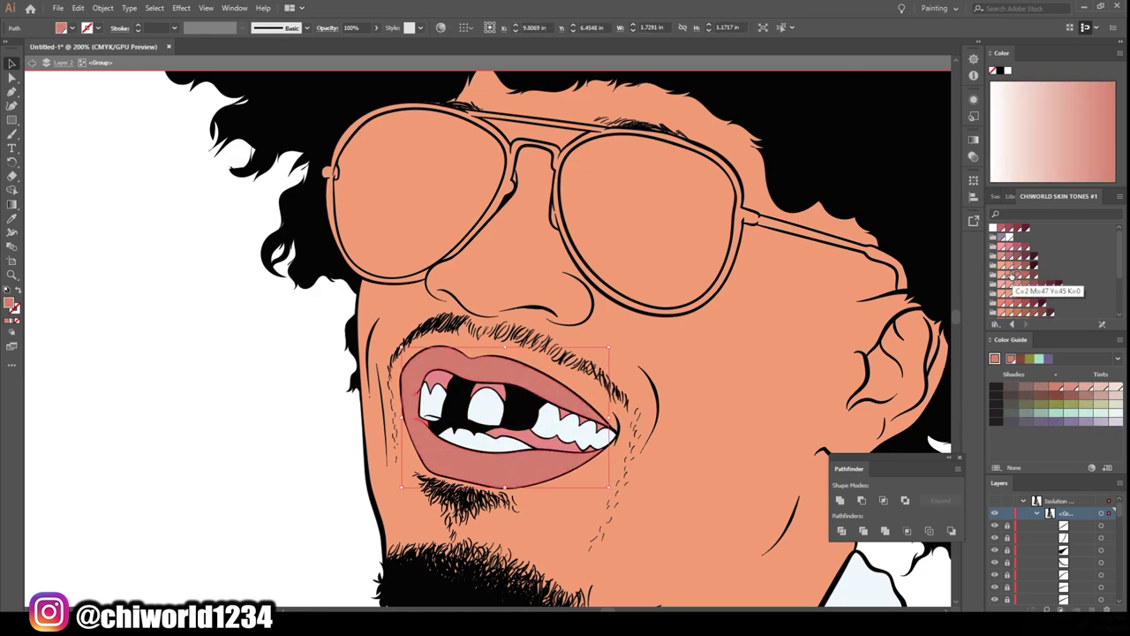
{"action": "left_click", "coordinate": [1015, 275]}
{"action": "key", "text": "ctrl+shift+a"}
Step: Colour the sunglasses frames orange using the Color Picker
{"action": "key", "text": "ctrl+0"}
{"action": "scroll", "coordinate": [563, 205], "scroll_direction": "up", "scroll_amount": 4}
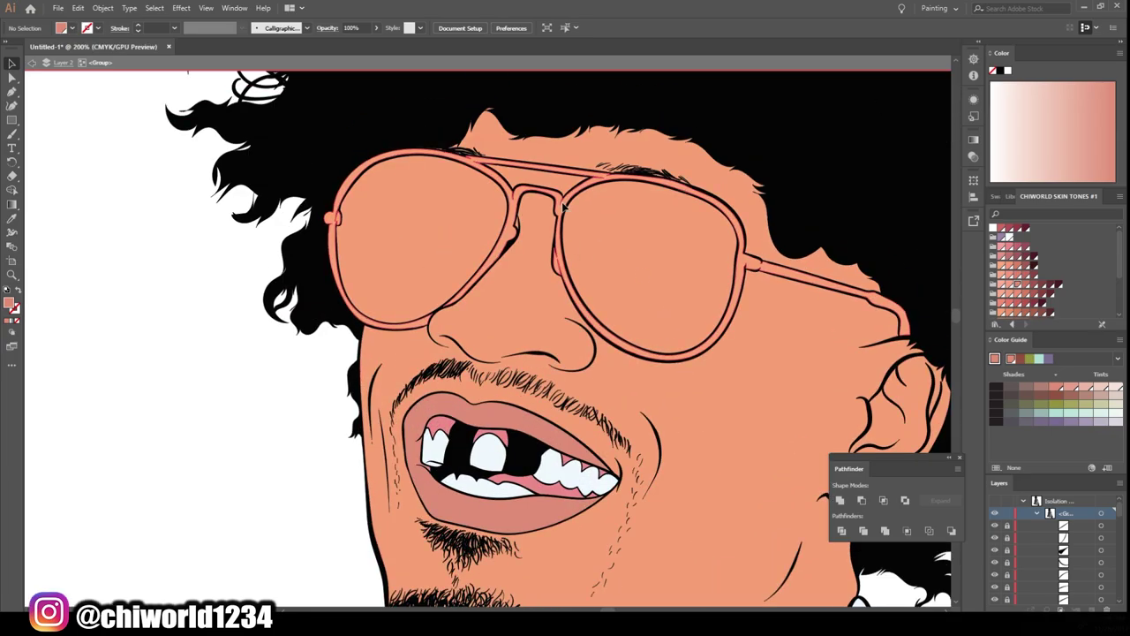
{"action": "left_click", "coordinate": [563, 205]}
{"action": "double_click", "coordinate": [9, 303]}
{"action": "left_click", "coordinate": [295, 45]}
Step: Fill the sunglasses lenses with a reddish-brown swatch
{"action": "scroll", "coordinate": [639, 427], "scroll_direction": "down", "scroll_amount": 5}
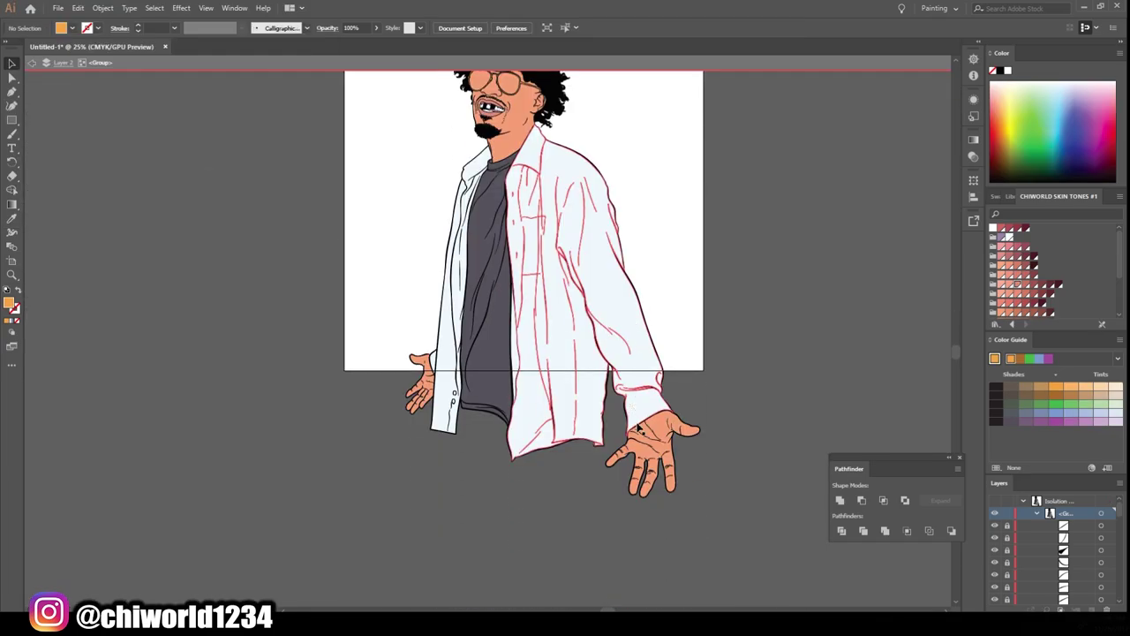
{"action": "scroll", "coordinate": [638, 427], "scroll_direction": "up", "scroll_amount": 5}
{"action": "left_click", "coordinate": [380, 230]}
{"action": "left_click", "coordinate": [1025, 282]}
{"action": "key", "text": "ctrl+shift+a"}
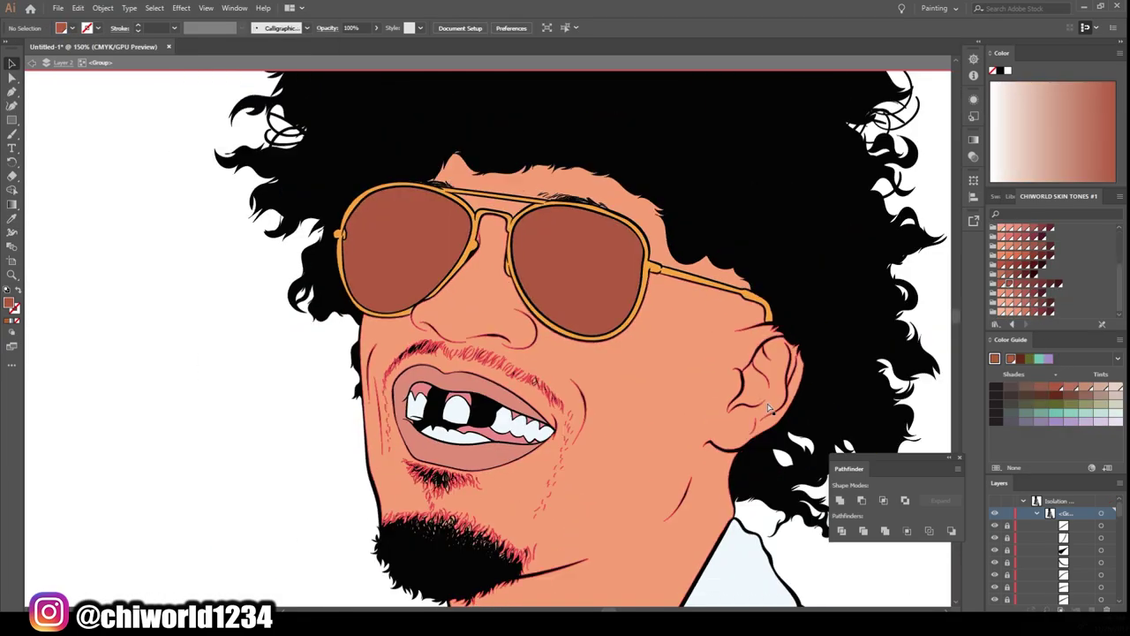
Step: Isolate the shirt group again to inspect it, then exit isolation mode
{"action": "scroll", "coordinate": [768, 408], "scroll_direction": "down", "scroll_amount": 4}
{"action": "right_click", "coordinate": [484, 369]}
{"action": "left_click", "coordinate": [530, 462]}
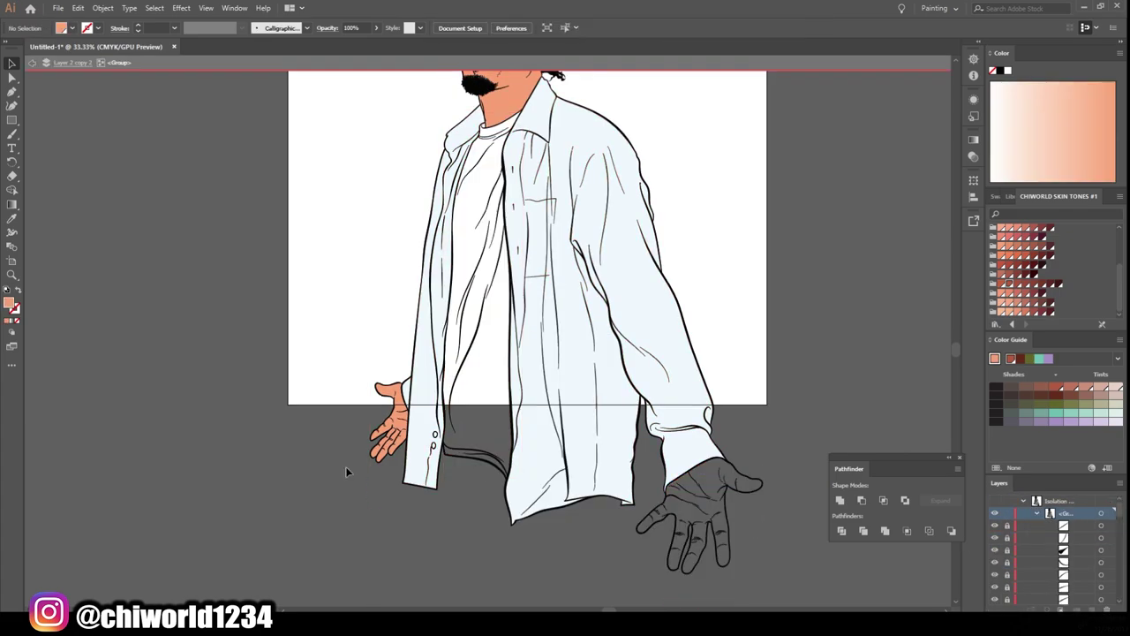
{"action": "scroll", "coordinate": [346, 466], "scroll_direction": "up", "scroll_amount": 5}
{"action": "scroll", "coordinate": [442, 278], "scroll_direction": "up", "scroll_amount": 3}
{"action": "scroll", "coordinate": [442, 278], "scroll_direction": "up", "scroll_amount": 3}
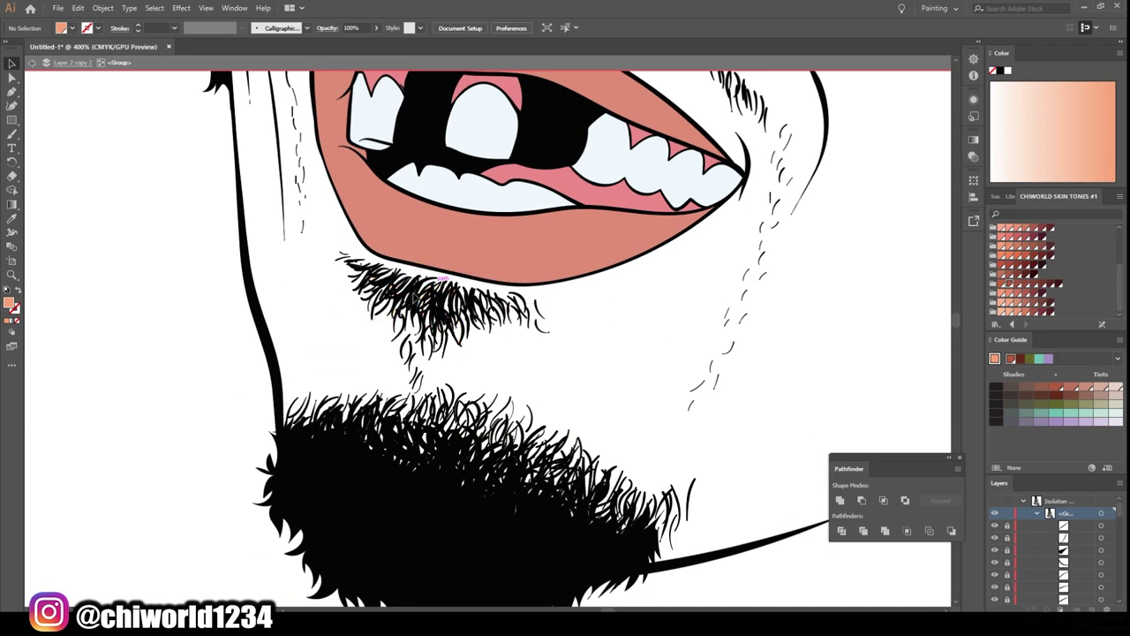
{"action": "scroll", "coordinate": [442, 278], "scroll_direction": "up", "scroll_amount": 5}
{"action": "scroll", "coordinate": [812, 379], "scroll_direction": "down", "scroll_amount": 3}
{"action": "scroll", "coordinate": [696, 345], "scroll_direction": "up", "scroll_amount": 4}
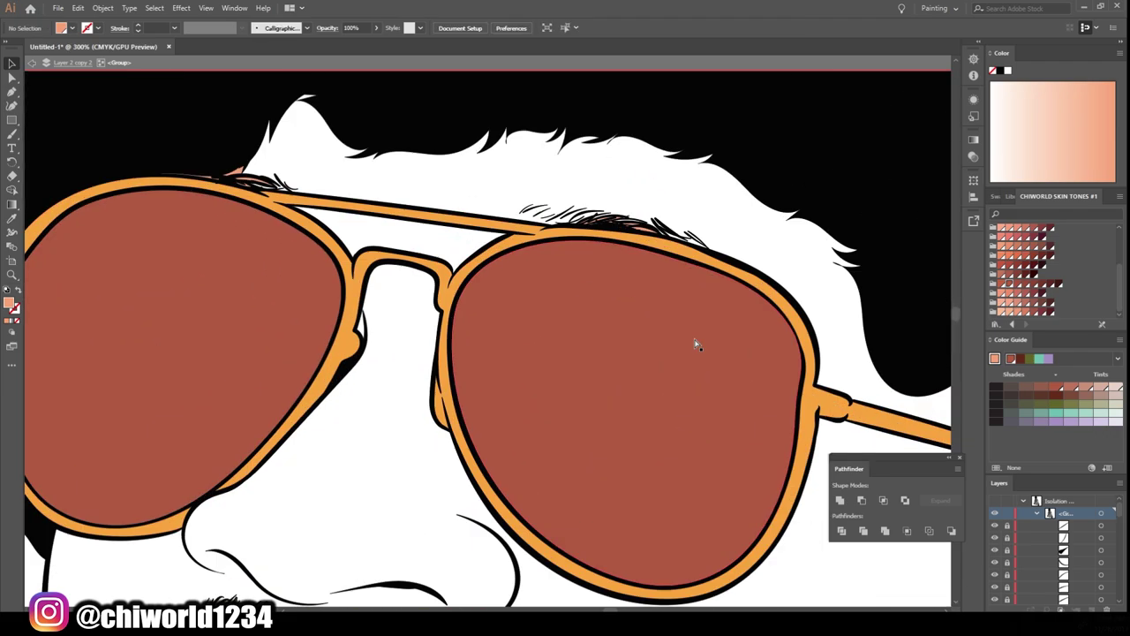
{"action": "scroll", "coordinate": [696, 344], "scroll_direction": "down", "scroll_amount": 2}
{"action": "scroll", "coordinate": [336, 251], "scroll_direction": "down", "scroll_amount": 5}
{"action": "key", "text": "Escape"}
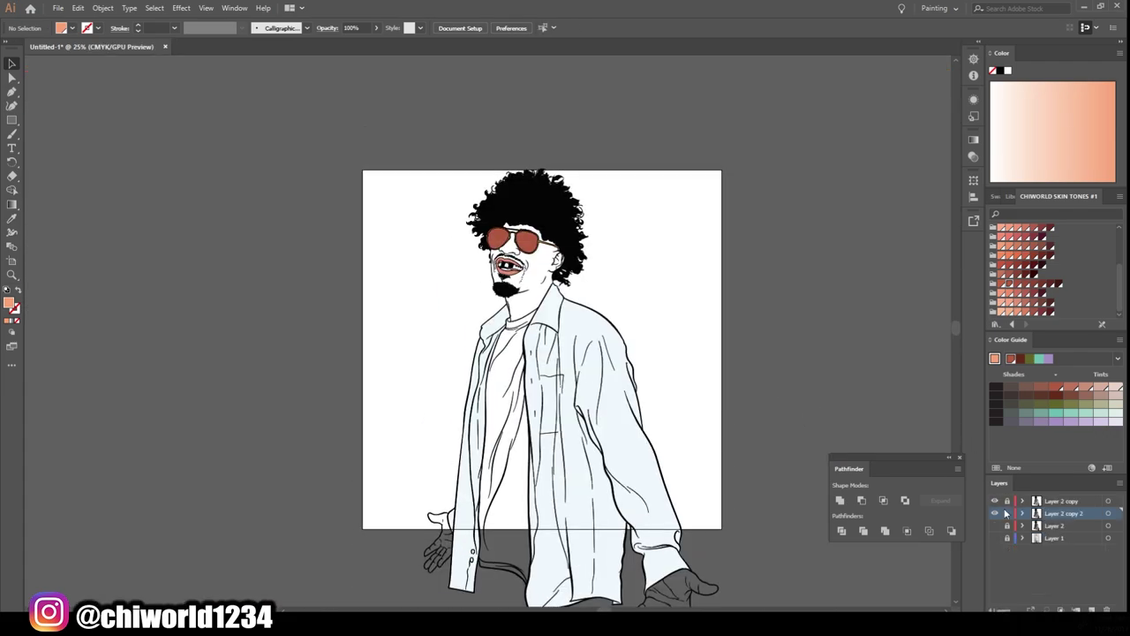
Step: Paint the first darker skin-tone shadow shapes with the Blob Brush
{"action": "scroll", "coordinate": [539, 308], "scroll_direction": "up", "scroll_amount": 1}
{"action": "scroll", "coordinate": [538, 308], "scroll_direction": "up", "scroll_amount": 4}
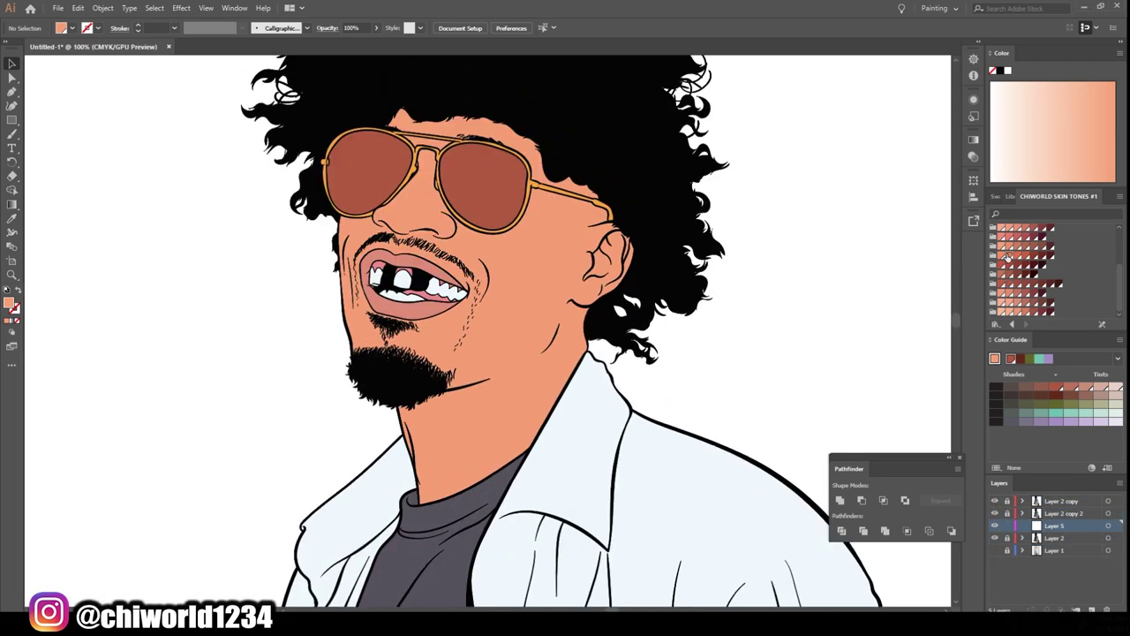
{"action": "scroll", "coordinate": [367, 317], "scroll_direction": "up", "scroll_amount": 3}
{"action": "left_click_drag", "start_coordinate": [337, 457], "coordinate": [390, 411]}
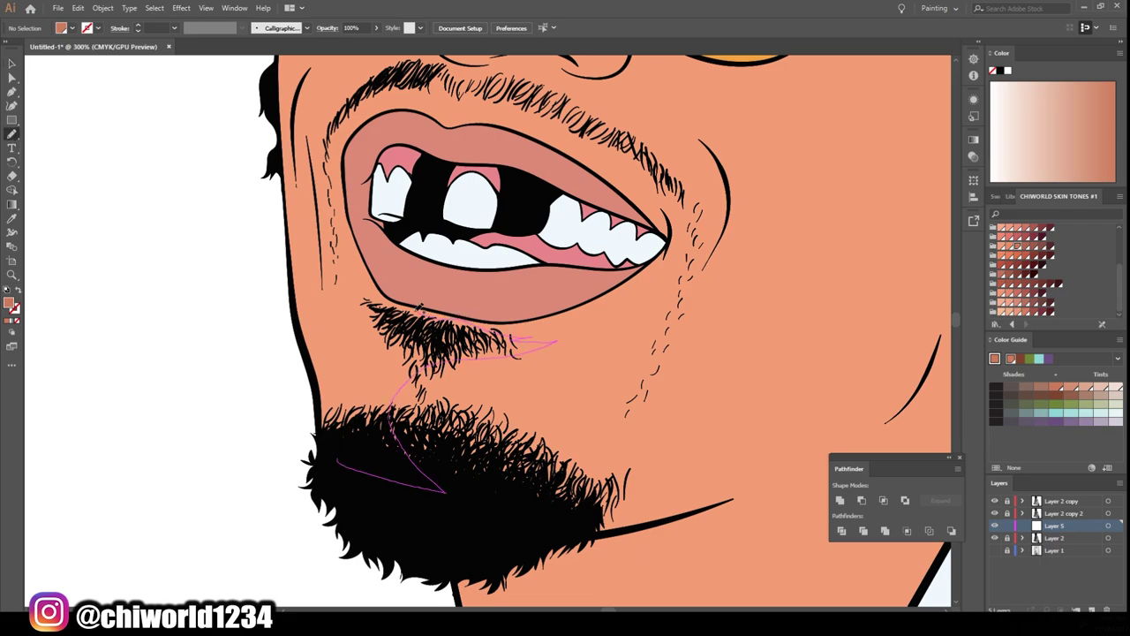
{"action": "left_click_drag", "start_coordinate": [294, 281], "coordinate": [295, 292]}
{"action": "scroll", "coordinate": [305, 430], "scroll_direction": "left", "scroll_amount": 1}
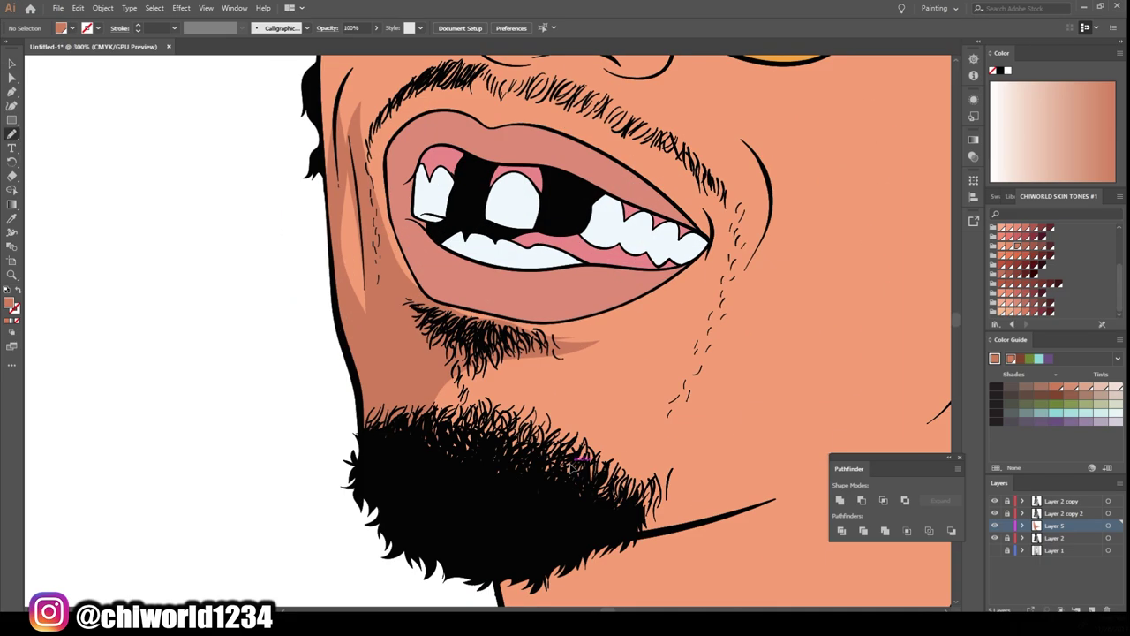
{"action": "scroll", "coordinate": [304, 430], "scroll_direction": "down", "scroll_amount": 2}
{"action": "scroll", "coordinate": [305, 430], "scroll_direction": "down", "scroll_amount": 3}
{"action": "scroll", "coordinate": [304, 430], "scroll_direction": "up", "scroll_amount": 5}
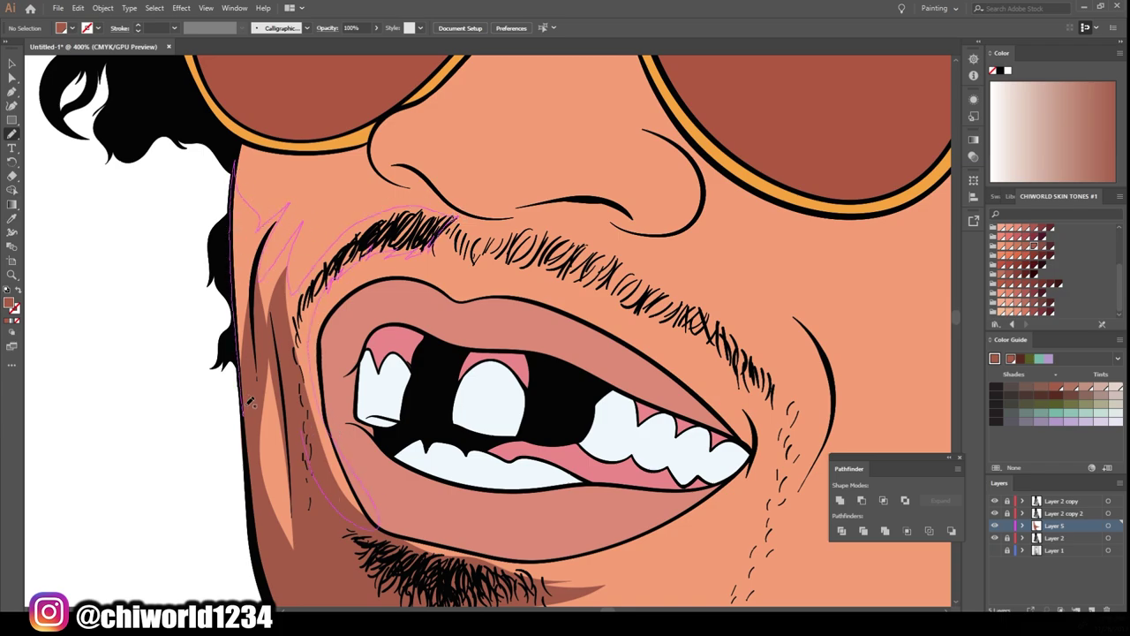
{"action": "scroll", "coordinate": [249, 401], "scroll_direction": "up", "scroll_amount": 2}
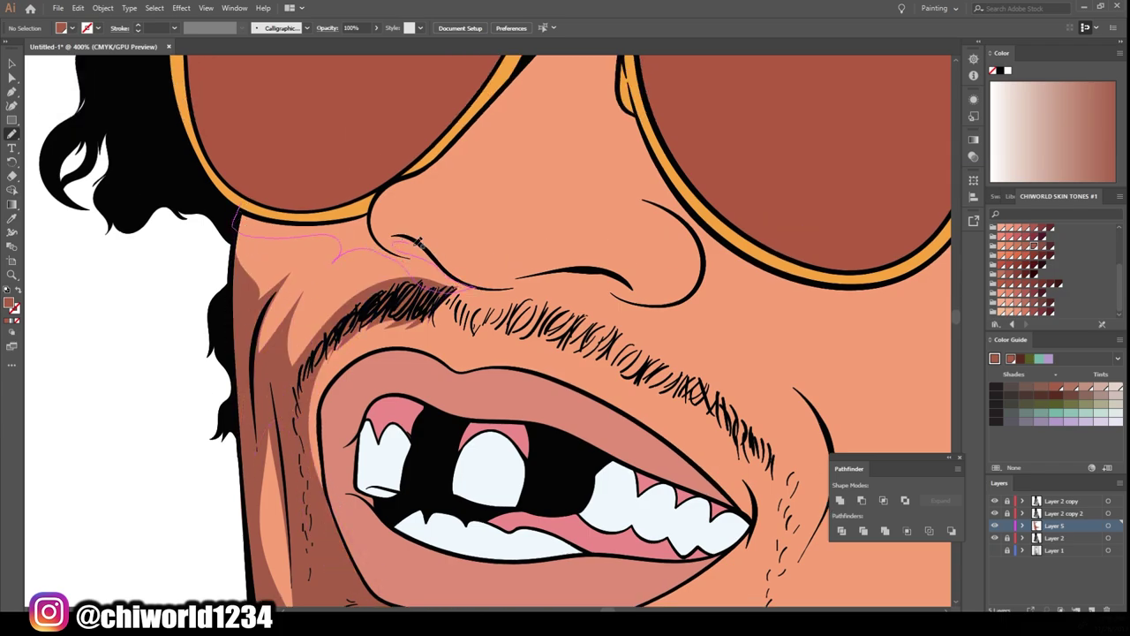
{"action": "scroll", "coordinate": [353, 205], "scroll_direction": "down", "scroll_amount": 1}
{"action": "scroll", "coordinate": [336, 217], "scroll_direction": "up", "scroll_amount": 2}
{"action": "scroll", "coordinate": [324, 223], "scroll_direction": "up", "scroll_amount": 2}
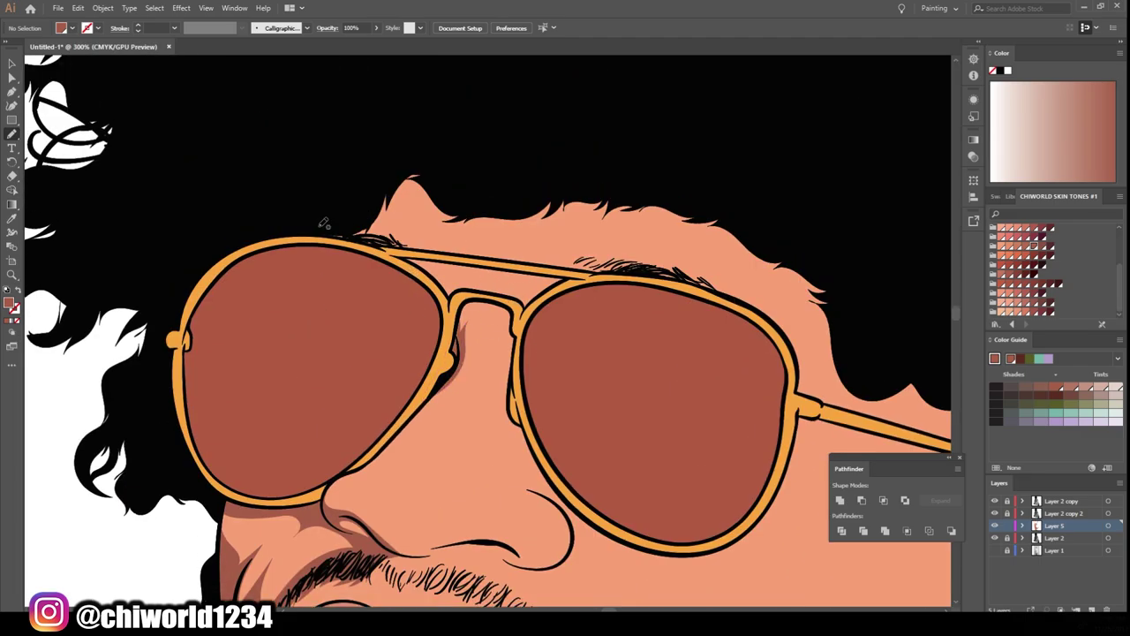
Step: Continue painting darker shadow shapes along creases and lower edges
{"action": "left_click_drag", "start_coordinate": [613, 221], "coordinate": [618, 219]}
{"action": "scroll", "coordinate": [519, 446], "scroll_direction": "up", "scroll_amount": 3}
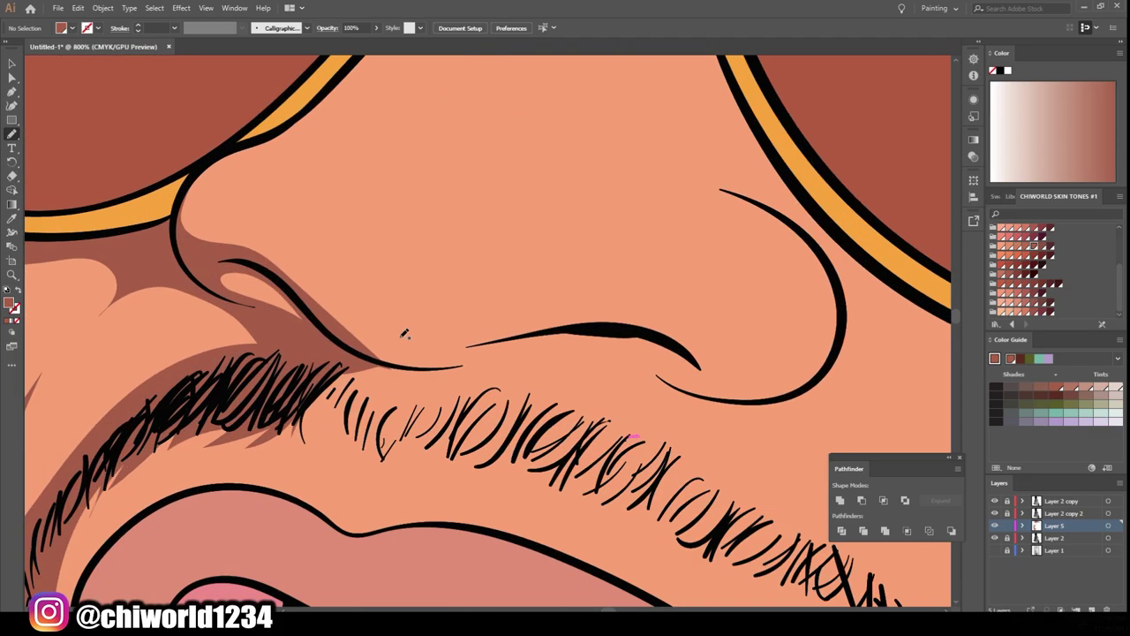
{"action": "mouse_move", "coordinate": [291, 389]}
{"action": "left_mouse_down"}
{"action": "mouse_move", "coordinate": [462, 341]}
{"action": "mouse_move", "coordinate": [702, 371]}
{"action": "left_mouse_up"}
{"action": "scroll", "coordinate": [580, 380], "scroll_direction": "down", "scroll_amount": 3}
{"action": "left_click_drag", "start_coordinate": [371, 240], "coordinate": [431, 468]}
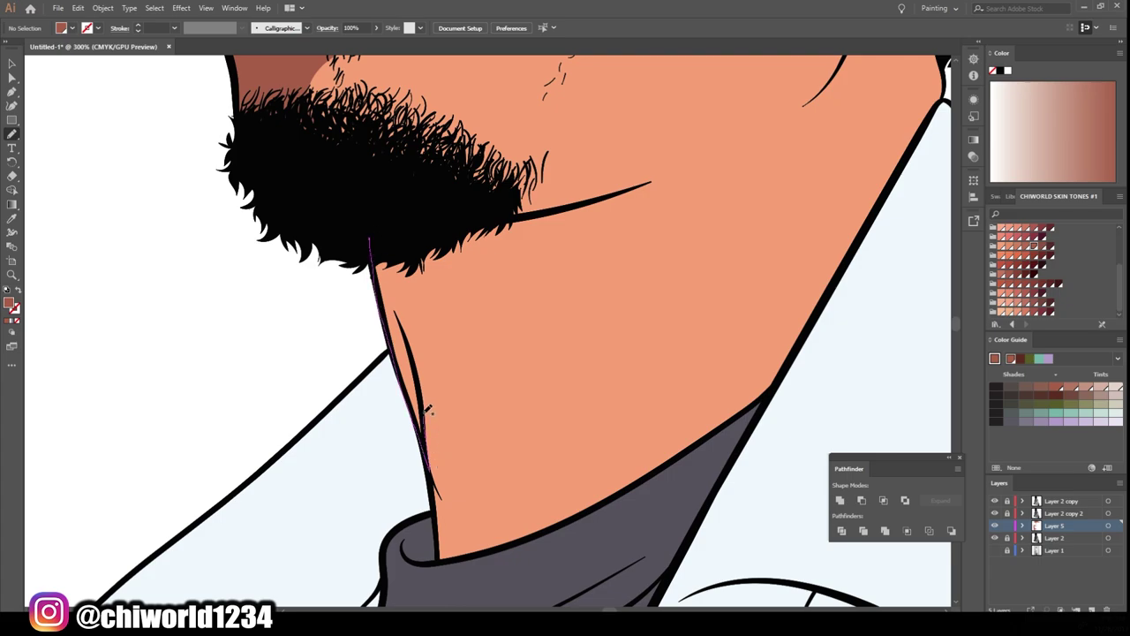
{"action": "mouse_move", "coordinate": [451, 557]}
{"action": "left_mouse_down"}
{"action": "mouse_move", "coordinate": [491, 345]}
{"action": "mouse_move", "coordinate": [371, 235]}
{"action": "left_mouse_up"}
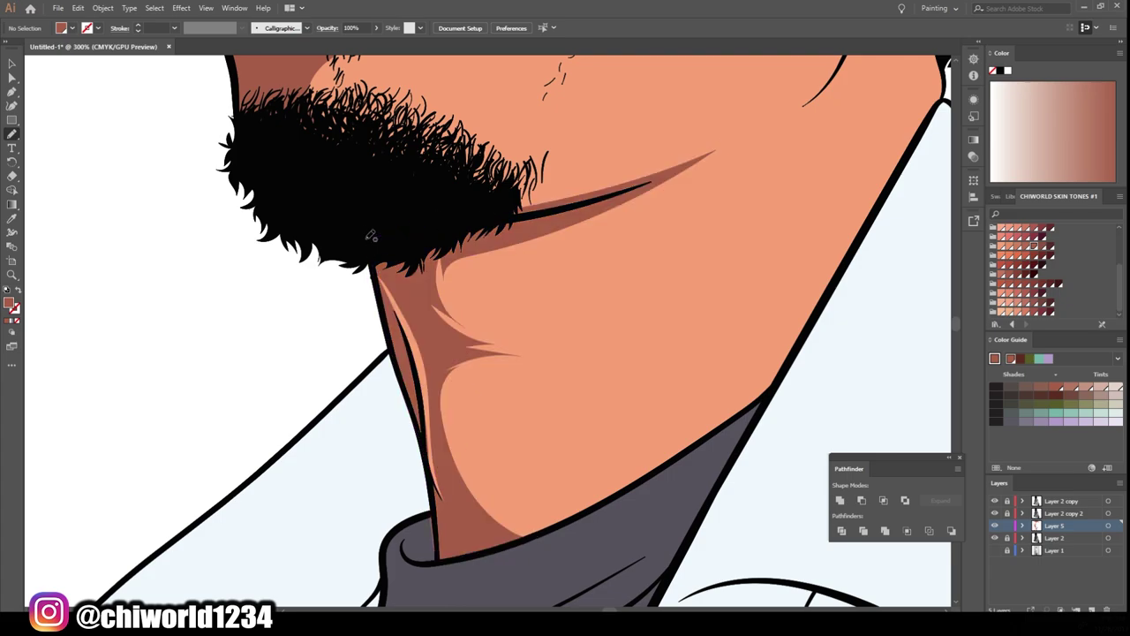
{"action": "scroll", "coordinate": [453, 288], "scroll_direction": "up", "scroll_amount": 5}
{"action": "scroll", "coordinate": [454, 288], "scroll_direction": "right", "scroll_amount": 5}
{"action": "scroll", "coordinate": [529, 318], "scroll_direction": "down", "scroll_amount": 3}
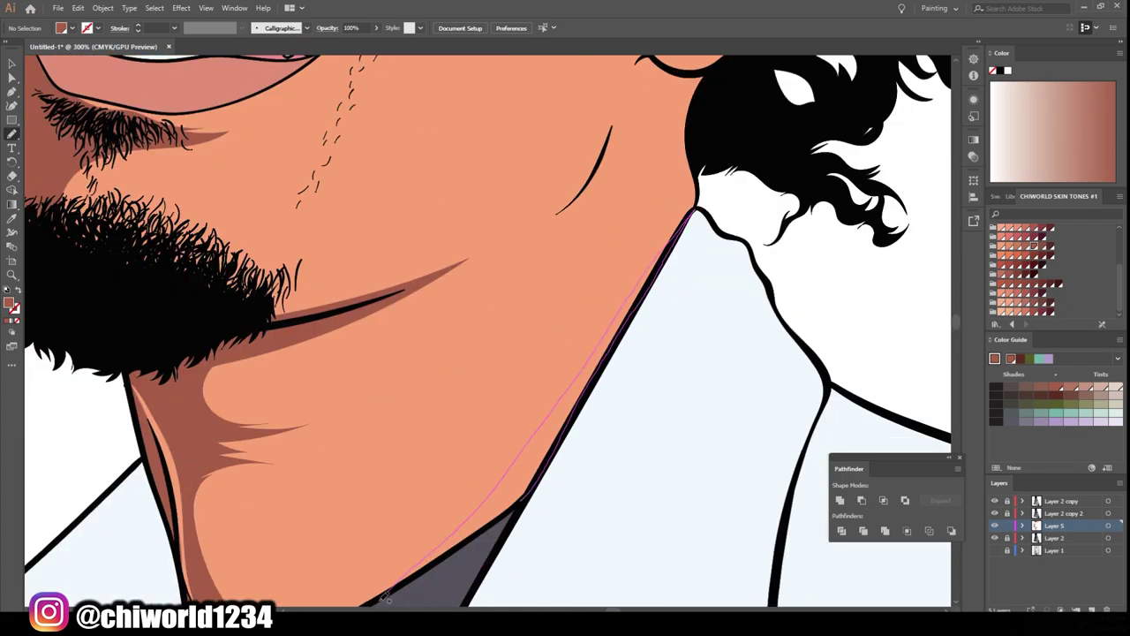
{"action": "scroll", "coordinate": [596, 347], "scroll_direction": "up", "scroll_amount": 4}
{"action": "left_click_drag", "start_coordinate": [623, 386], "coordinate": [609, 430]}
{"action": "scroll", "coordinate": [576, 397], "scroll_direction": "up", "scroll_amount": 3}
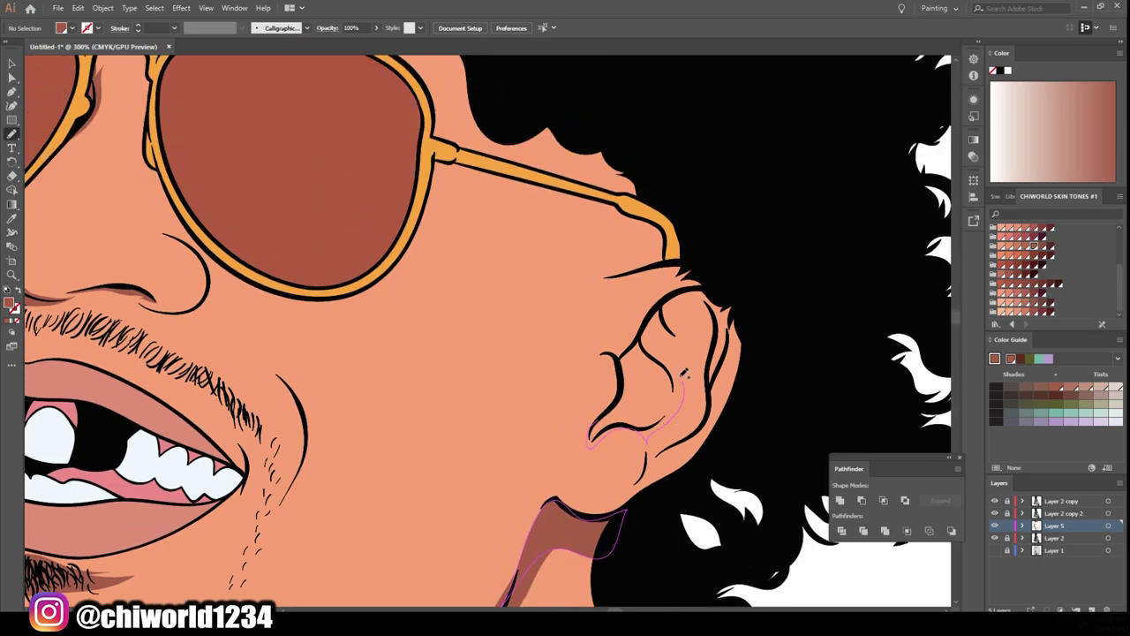
Step: Build up more darker skin-tone shadow strokes in the upper areas
{"action": "left_click_drag", "start_coordinate": [654, 314], "coordinate": [685, 344]}
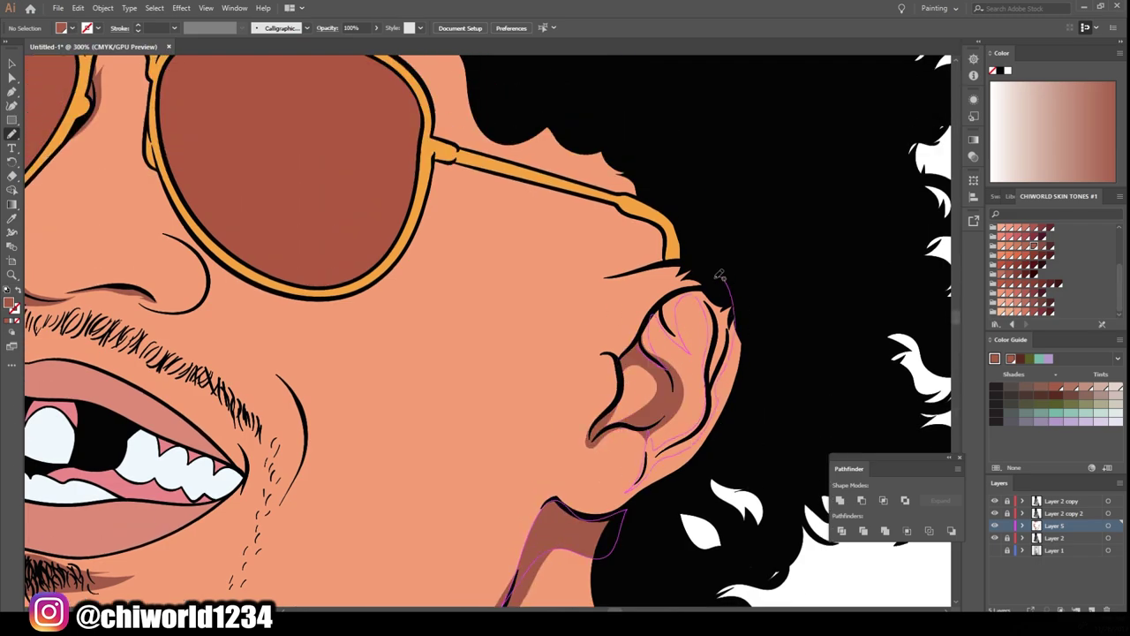
{"action": "left_click_drag", "start_coordinate": [717, 279], "coordinate": [586, 281]}
{"action": "left_click_drag", "start_coordinate": [541, 133], "coordinate": [541, 134]}
{"action": "scroll", "coordinate": [530, 177], "scroll_direction": "down", "scroll_amount": 5}
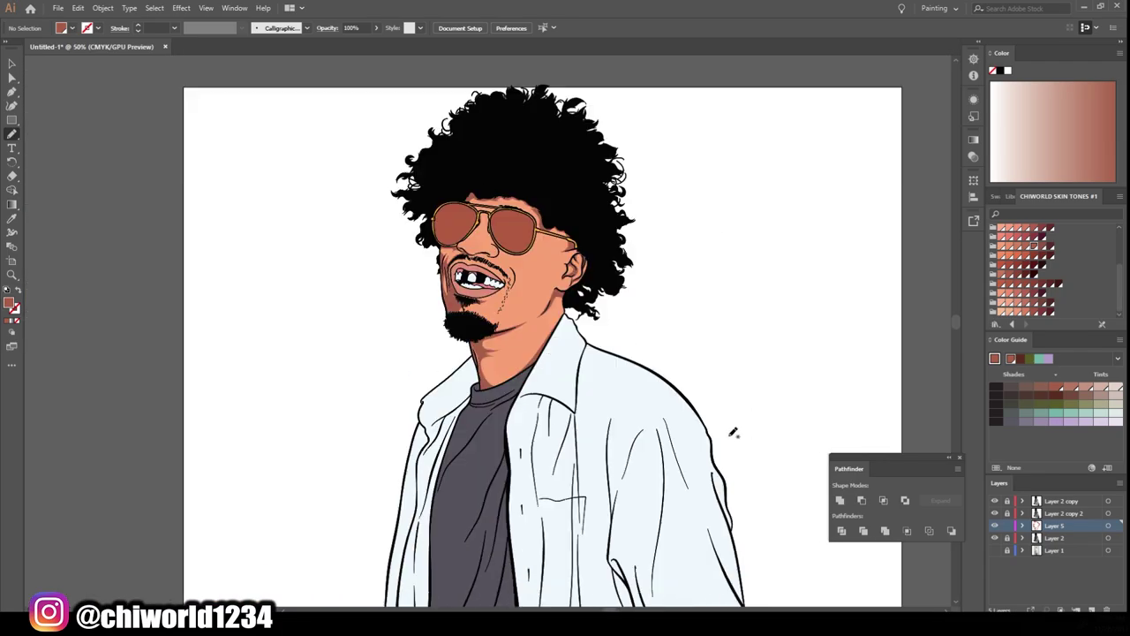
{"action": "scroll", "coordinate": [499, 190], "scroll_direction": "up", "scroll_amount": 5}
{"action": "left_click_drag", "start_coordinate": [680, 190], "coordinate": [707, 195]}
{"action": "scroll", "coordinate": [707, 194], "scroll_direction": "down", "scroll_amount": 5}
{"action": "scroll", "coordinate": [530, 265], "scroll_direction": "up", "scroll_amount": 5}
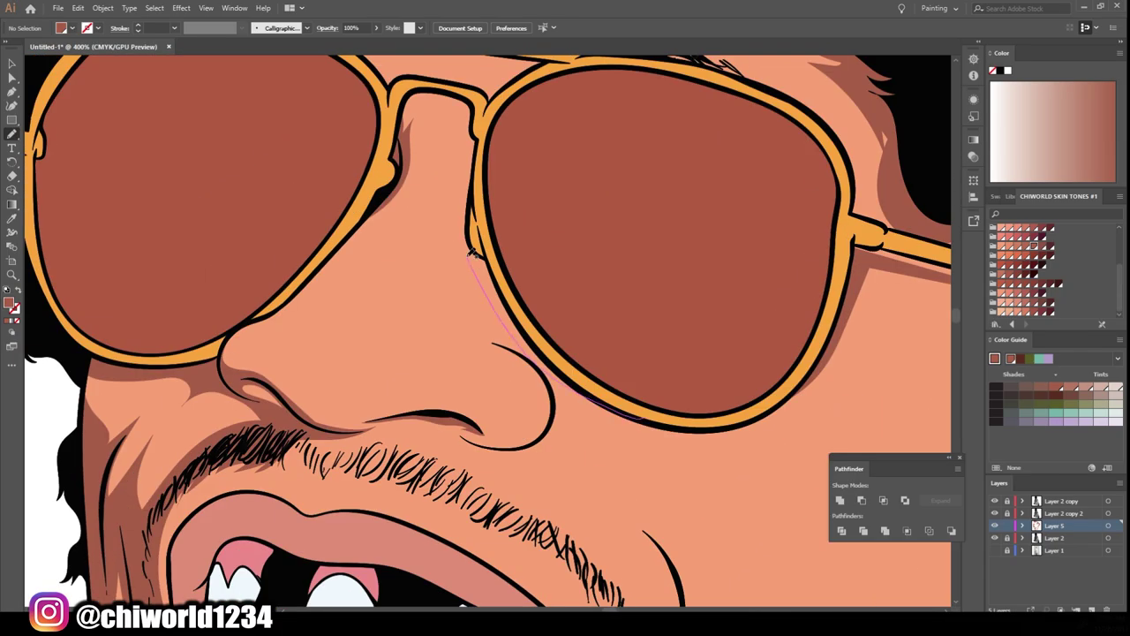
{"action": "scroll", "coordinate": [530, 265], "scroll_direction": "down", "scroll_amount": 3}
{"action": "scroll", "coordinate": [821, 176], "scroll_direction": "down", "scroll_amount": 2}
{"action": "scroll", "coordinate": [835, 344], "scroll_direction": "down", "scroll_amount": 3}
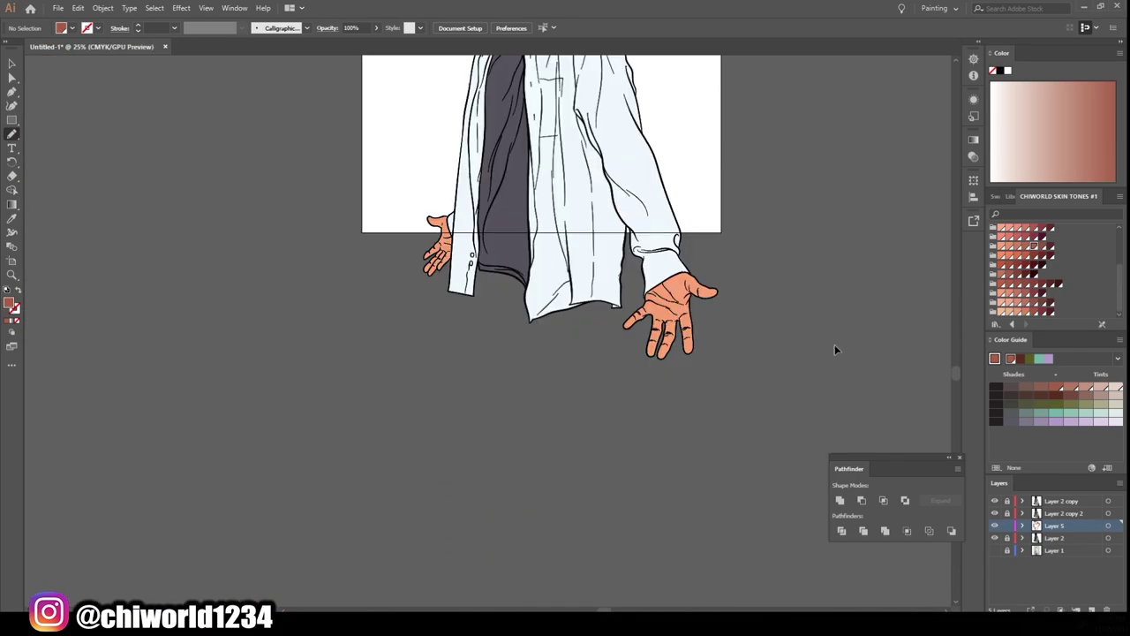
{"action": "scroll", "coordinate": [373, 536], "scroll_direction": "up", "scroll_amount": 5}
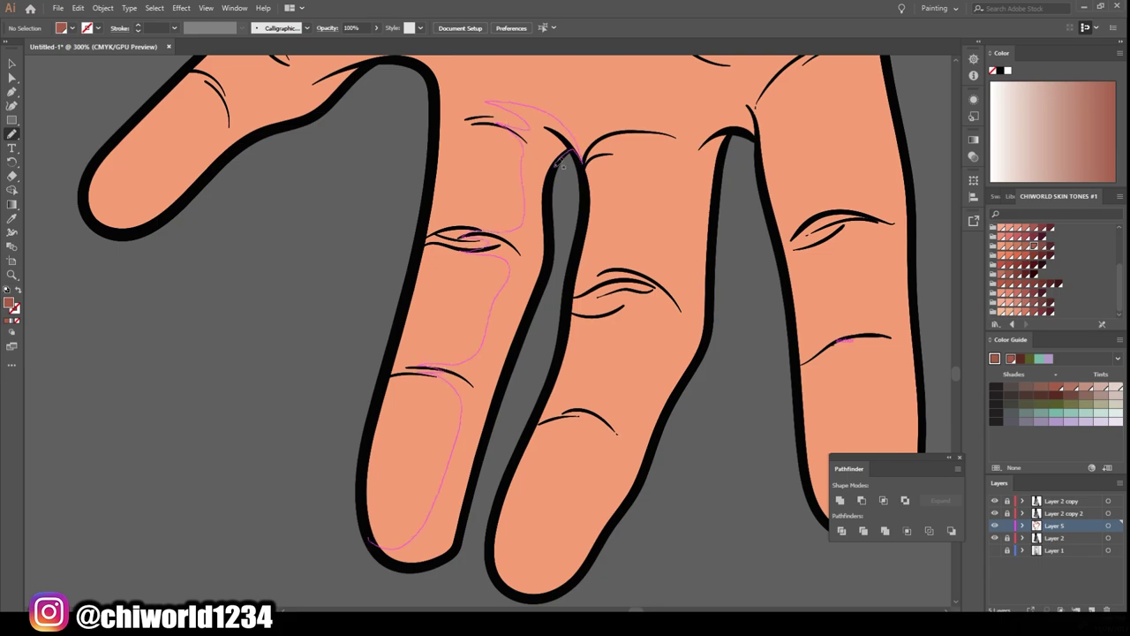
Step: Shade the sides of the fingers with darker skin-tone shadow shapes
{"action": "left_click_drag", "start_coordinate": [562, 164], "coordinate": [458, 519]}
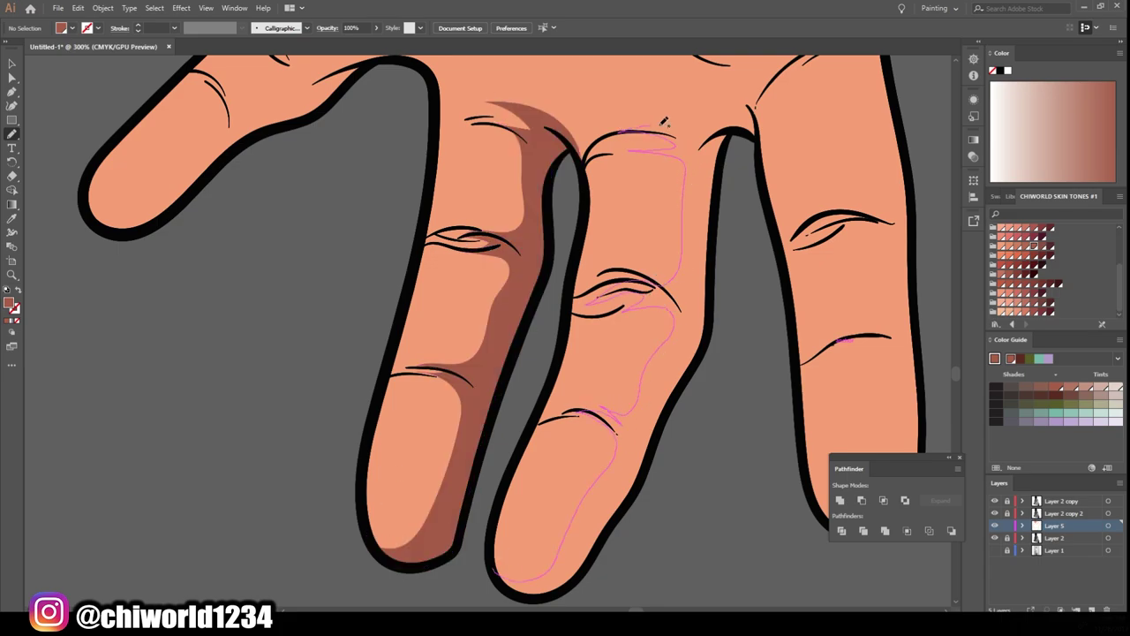
{"action": "left_click_drag", "start_coordinate": [665, 122], "coordinate": [667, 126]}
{"action": "scroll", "coordinate": [618, 353], "scroll_direction": "down", "scroll_amount": 3}
{"action": "scroll", "coordinate": [547, 495], "scroll_direction": "up", "scroll_amount": 3}
{"action": "left_click_drag", "start_coordinate": [609, 568], "coordinate": [555, 507]}
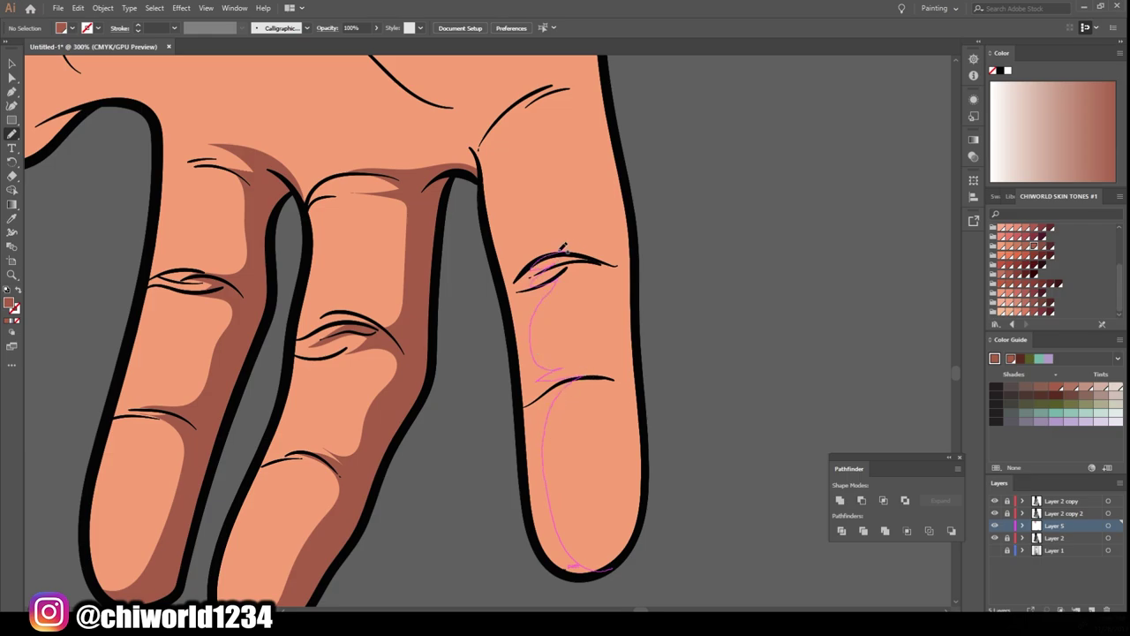
{"action": "left_click_drag", "start_coordinate": [439, 168], "coordinate": [445, 167]}
{"action": "scroll", "coordinate": [548, 371], "scroll_direction": "down", "scroll_amount": 3}
{"action": "scroll", "coordinate": [656, 555], "scroll_direction": "up", "scroll_amount": 3}
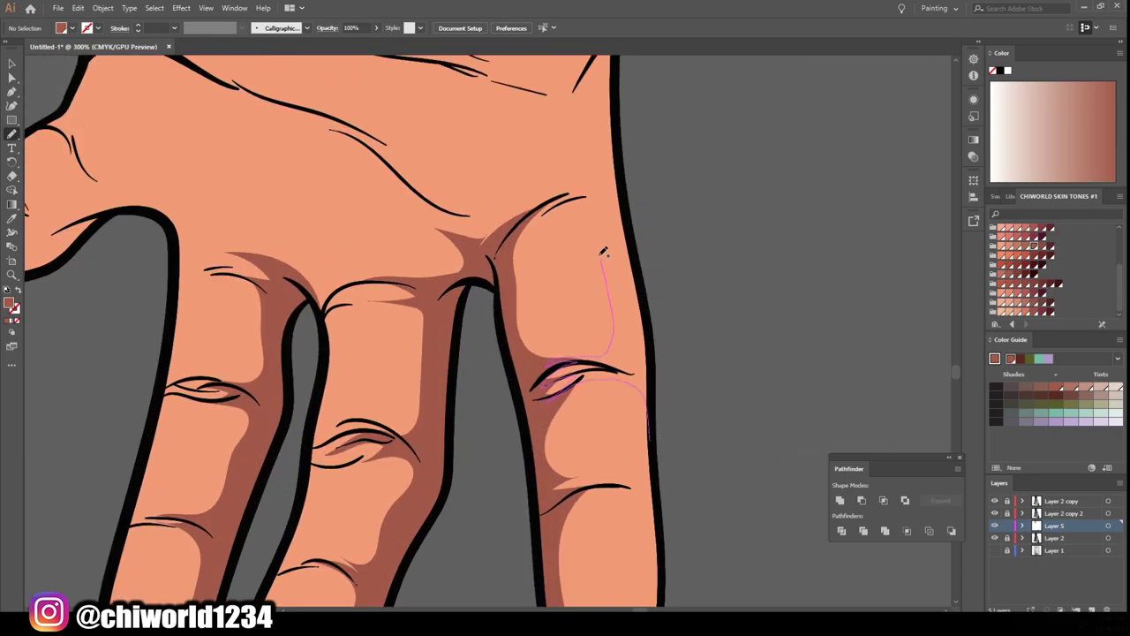
{"action": "left_click_drag", "start_coordinate": [604, 252], "coordinate": [623, 255]}
{"action": "left_click_drag", "start_coordinate": [580, 194], "coordinate": [581, 196]}
{"action": "scroll", "coordinate": [580, 196], "scroll_direction": "down", "scroll_amount": 3}
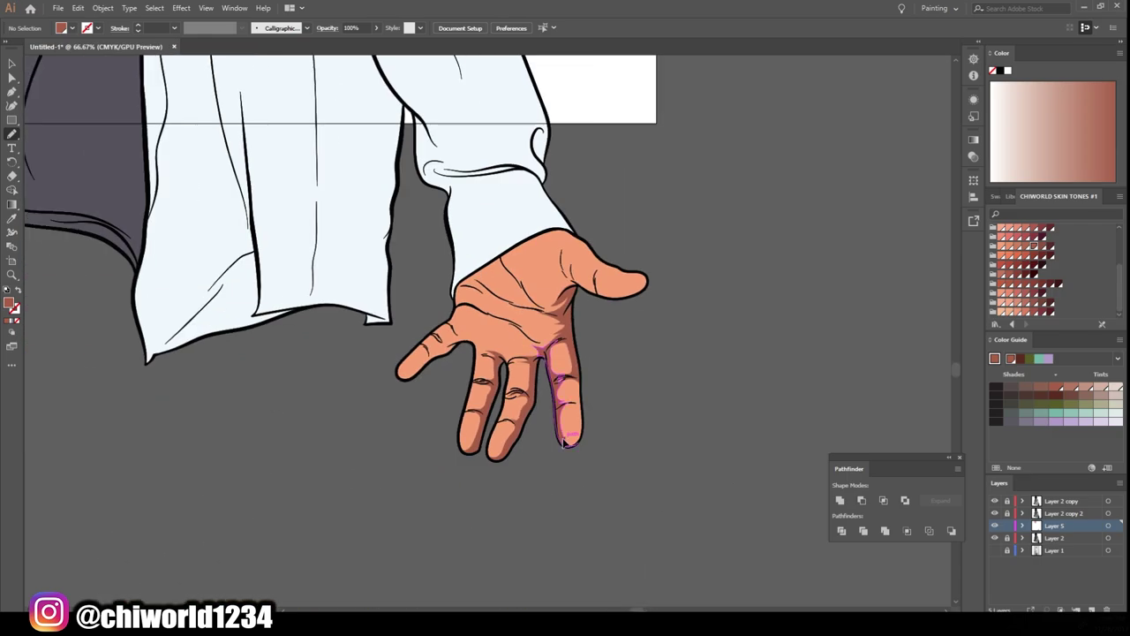
{"action": "scroll", "coordinate": [406, 371], "scroll_direction": "up", "scroll_amount": 3}
Step: Shade the underside of the index finger and the palm creases
{"action": "left_click_drag", "start_coordinate": [219, 455], "coordinate": [357, 370]}
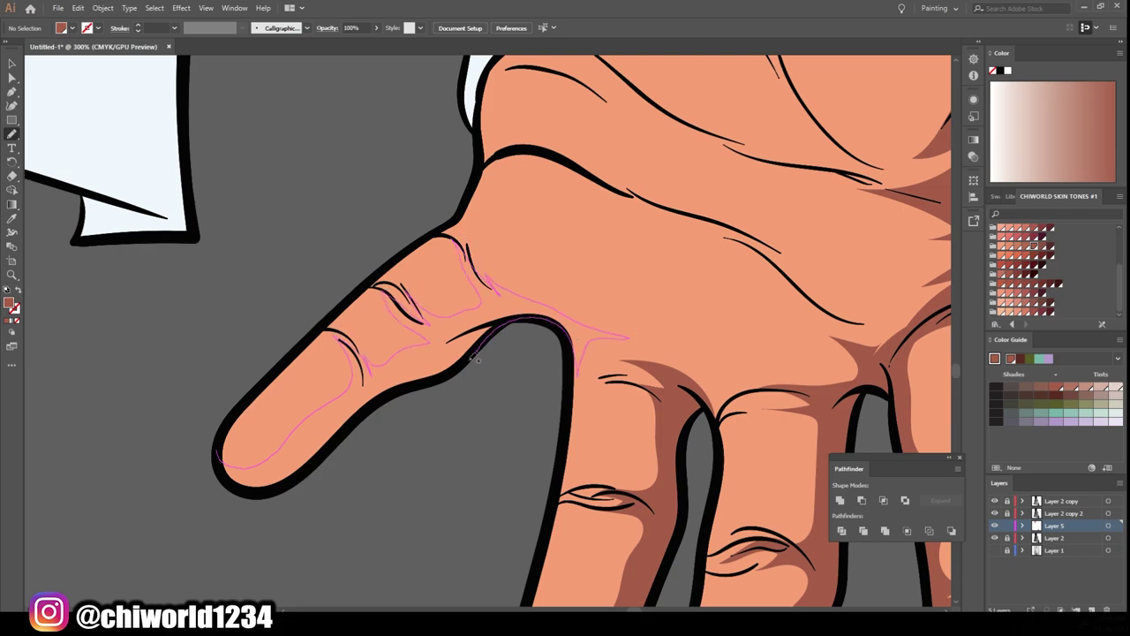
{"action": "left_click_drag", "start_coordinate": [474, 356], "coordinate": [476, 353]}
{"action": "scroll", "coordinate": [474, 356], "scroll_direction": "down", "scroll_amount": 3}
{"action": "scroll", "coordinate": [331, 491], "scroll_direction": "up", "scroll_amount": 3}
{"action": "left_click_drag", "start_coordinate": [353, 221], "coordinate": [560, 333]}
{"action": "scroll", "coordinate": [560, 333], "scroll_direction": "up", "scroll_amount": 2}
{"action": "left_click_drag", "start_coordinate": [216, 265], "coordinate": [309, 281]}
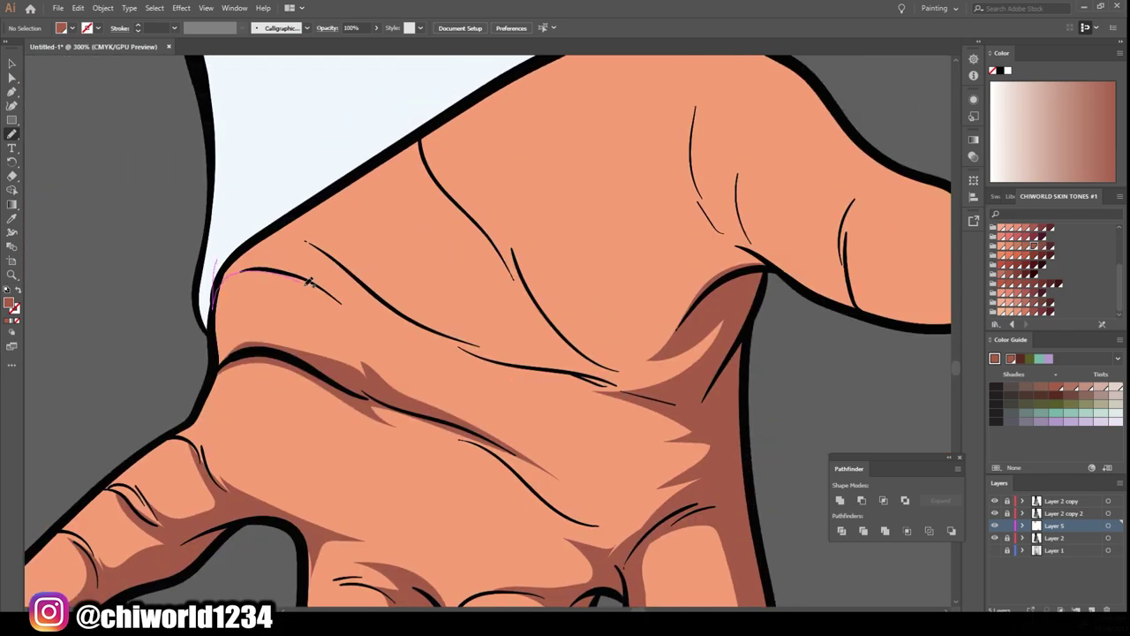
{"action": "left_click_drag", "start_coordinate": [470, 223], "coordinate": [618, 366]}
{"action": "left_click_drag", "start_coordinate": [521, 265], "coordinate": [635, 221]}
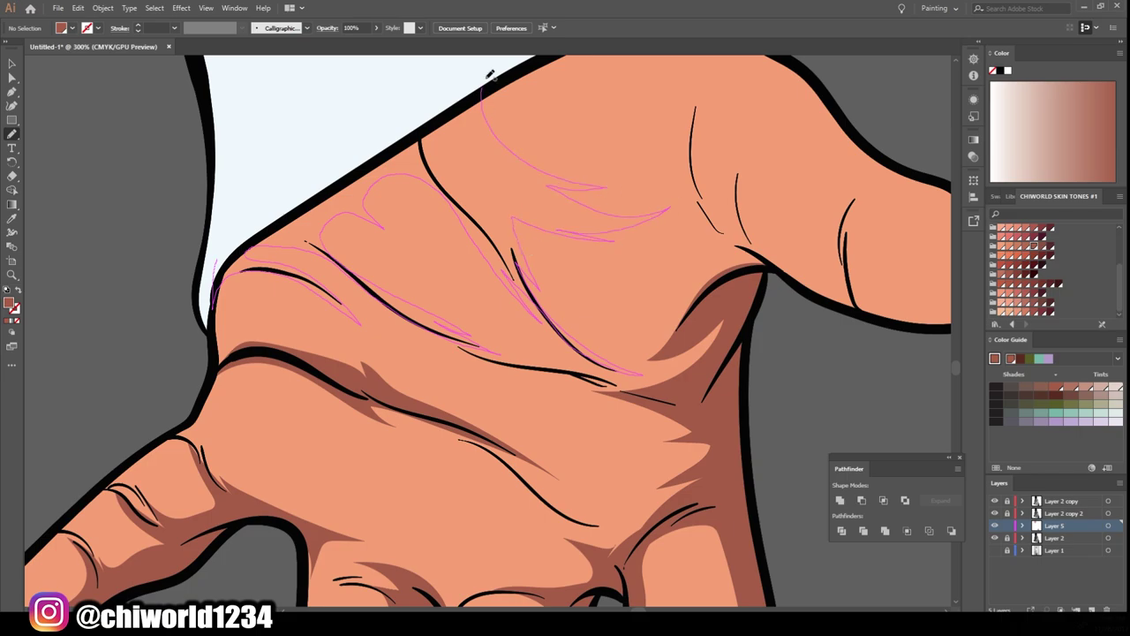
{"action": "scroll", "coordinate": [494, 265], "scroll_direction": "down", "scroll_amount": 3}
{"action": "scroll", "coordinate": [498, 417], "scroll_direction": "up", "scroll_amount": 3}
Step: Shade the thumb underside, index finger edge and wrist of the other hand
{"action": "left_click_drag", "start_coordinate": [411, 386], "coordinate": [702, 389]}
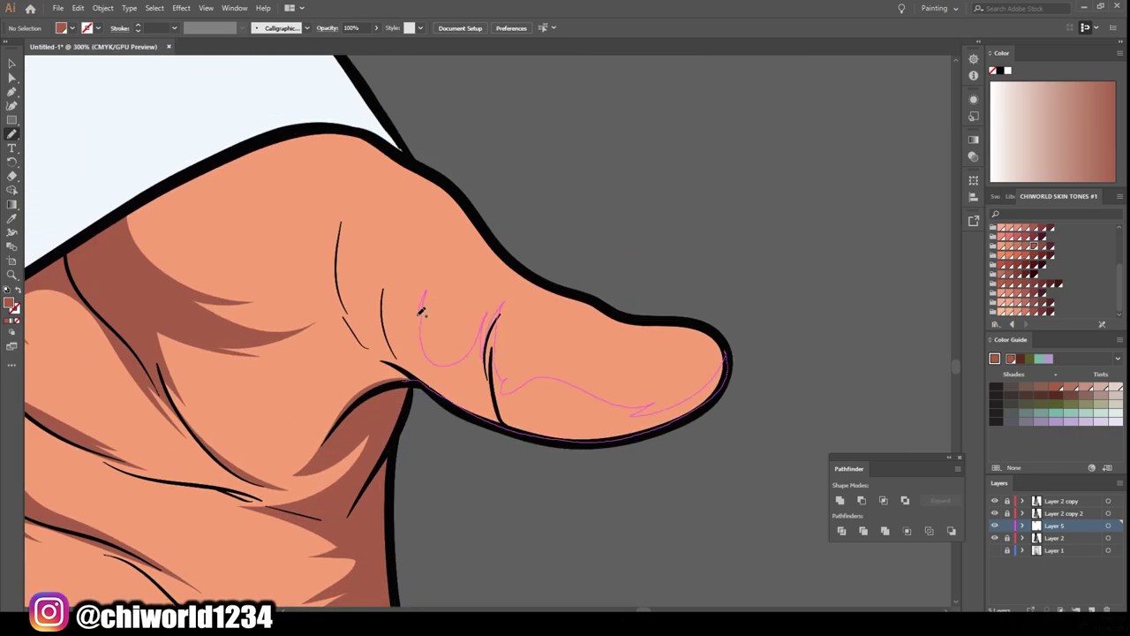
{"action": "scroll", "coordinate": [421, 311], "scroll_direction": "down", "scroll_amount": 3}
{"action": "scroll", "coordinate": [498, 427], "scroll_direction": "up", "scroll_amount": 3}
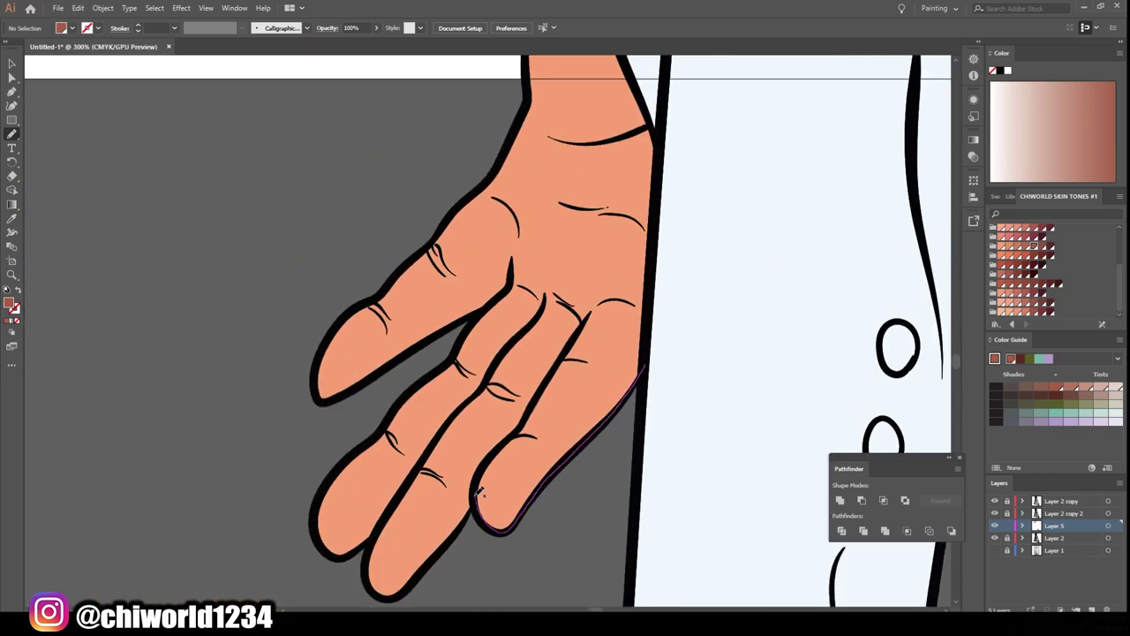
{"action": "left_click_drag", "start_coordinate": [615, 291], "coordinate": [643, 133]}
{"action": "left_click_drag", "start_coordinate": [472, 502], "coordinate": [384, 570]}
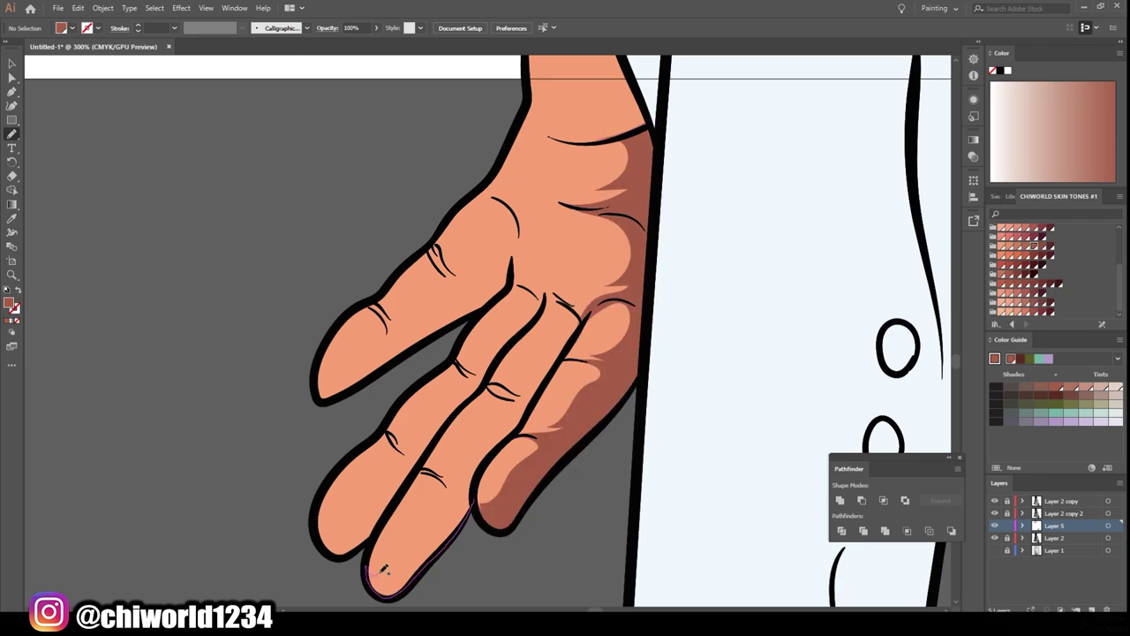
{"action": "left_click_drag", "start_coordinate": [545, 338], "coordinate": [547, 337]}
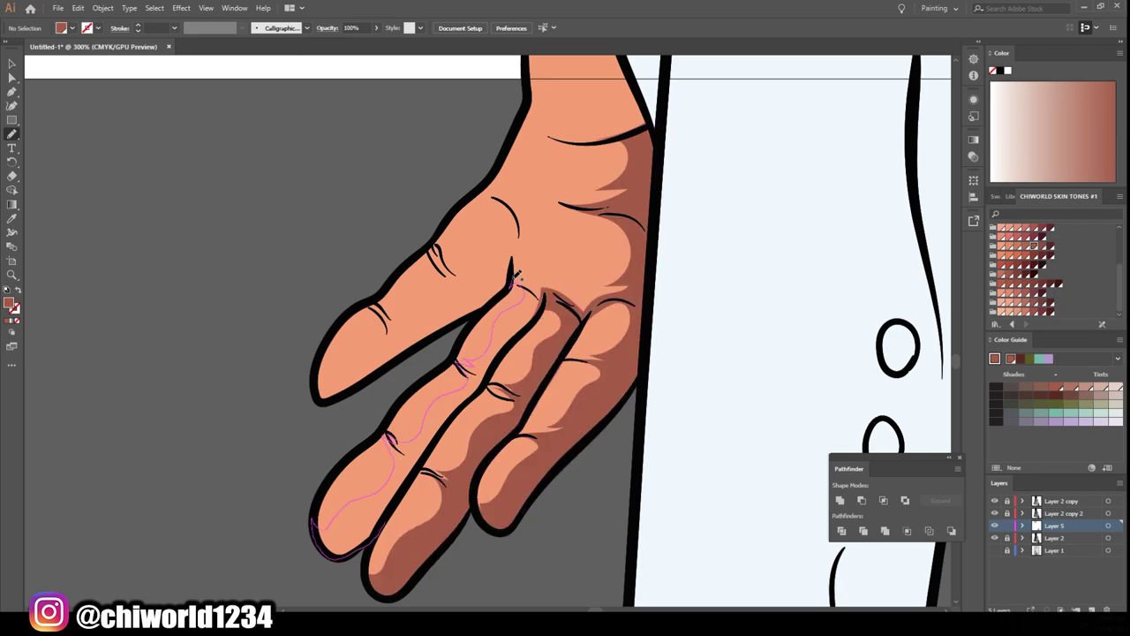
{"action": "left_click_drag", "start_coordinate": [515, 275], "coordinate": [516, 277]}
{"action": "scroll", "coordinate": [459, 372], "scroll_direction": "up", "scroll_amount": 2}
{"action": "scroll", "coordinate": [545, 398], "scroll_direction": "up", "scroll_amount": 2}
{"action": "left_click_drag", "start_coordinate": [527, 317], "coordinate": [541, 341]}
{"action": "scroll", "coordinate": [561, 333], "scroll_direction": "up", "scroll_amount": 1}
{"action": "left_click_drag", "start_coordinate": [624, 287], "coordinate": [624, 288]}
{"action": "scroll", "coordinate": [536, 453], "scroll_direction": "up", "scroll_amount": 4}
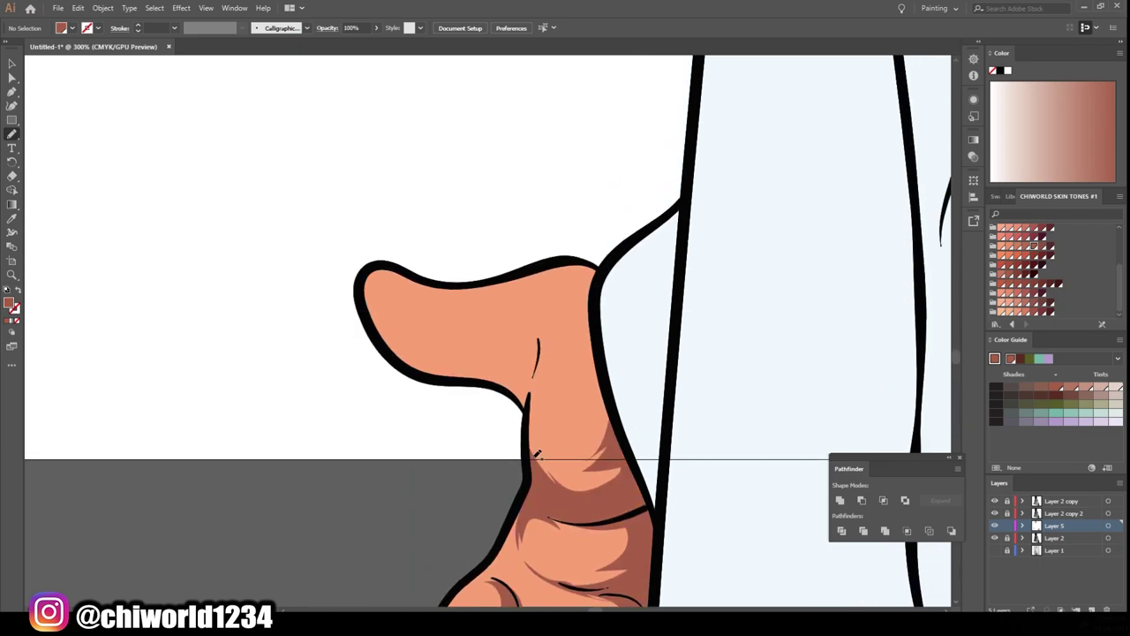
{"action": "left_click_drag", "start_coordinate": [374, 281], "coordinate": [375, 283]}
{"action": "scroll", "coordinate": [606, 293], "scroll_direction": "down", "scroll_amount": 7}
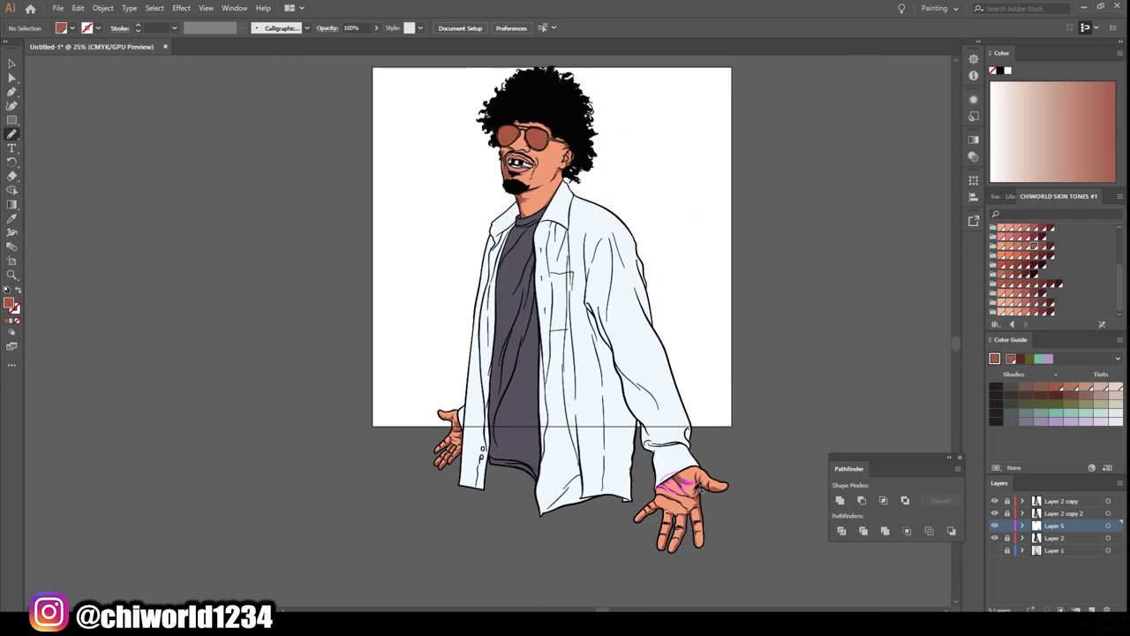
Step: Add a new layer and paint soft shading across the neck and under the jaw
{"action": "left_click", "coordinate": [1093, 610]}
{"action": "scroll", "coordinate": [521, 265], "scroll_direction": "up", "scroll_amount": 5}
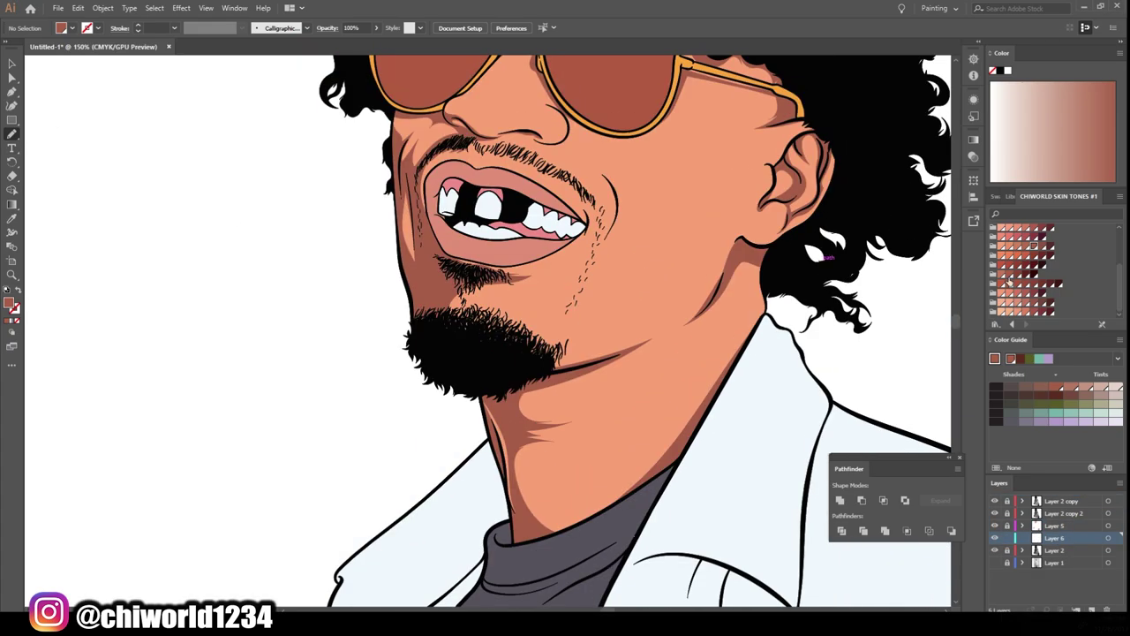
{"action": "left_click_drag", "start_coordinate": [522, 519], "coordinate": [600, 523]}
{"action": "left_click_drag", "start_coordinate": [545, 406], "coordinate": [545, 408]}
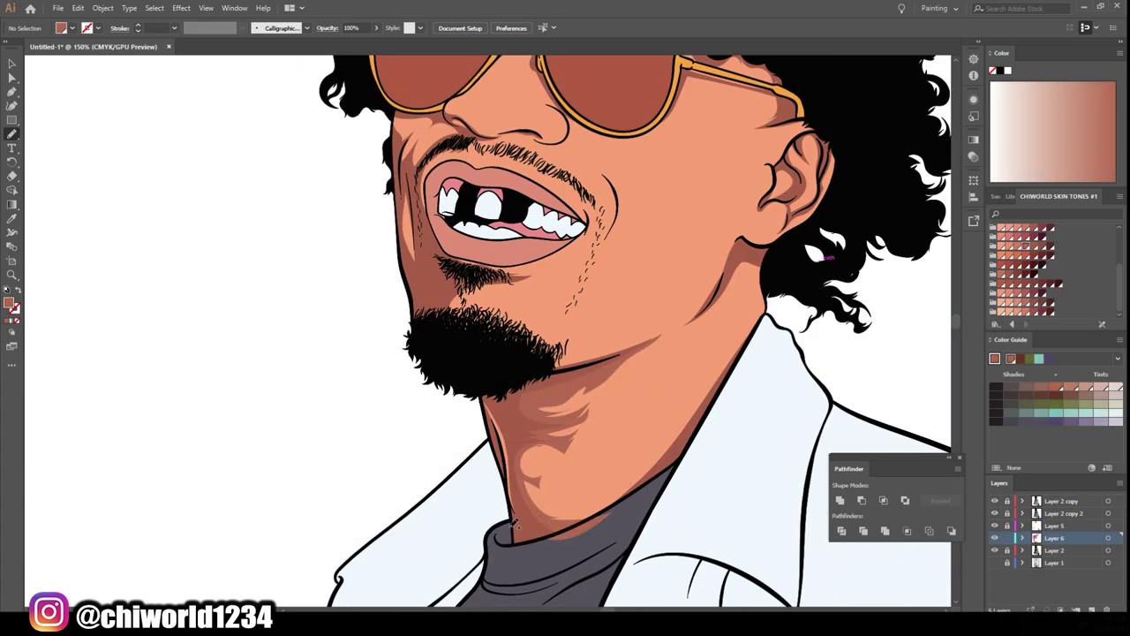
{"action": "scroll", "coordinate": [618, 415], "scroll_direction": "up", "scroll_amount": 2}
{"action": "scroll", "coordinate": [634, 428], "scroll_direction": "down", "scroll_amount": 2}
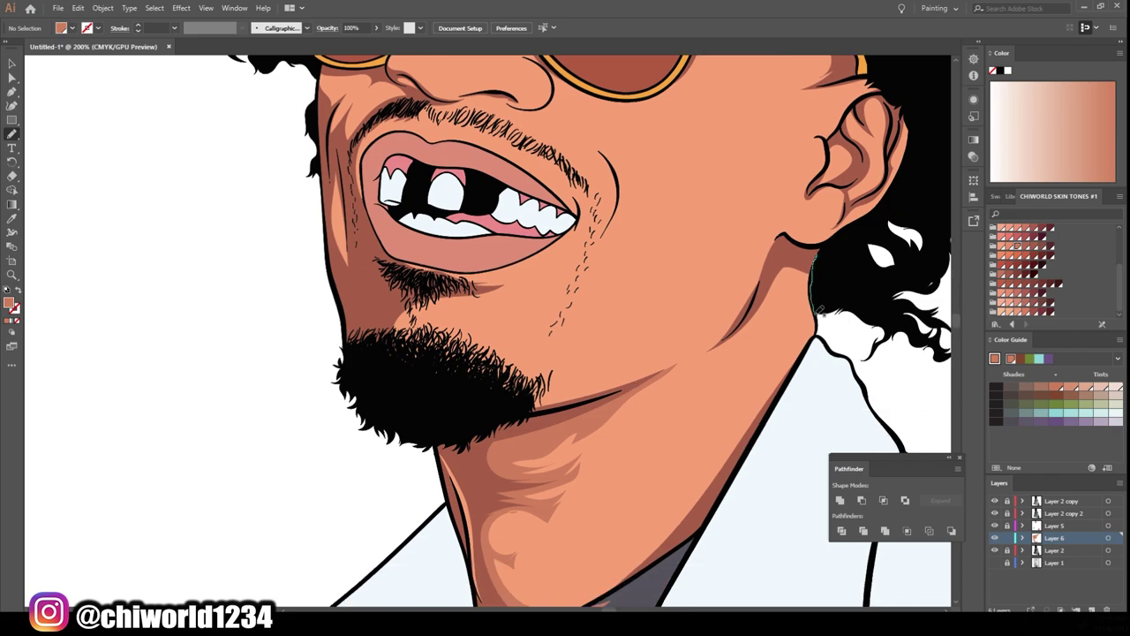
{"action": "left_click_drag", "start_coordinate": [726, 346], "coordinate": [728, 350]}
{"action": "scroll", "coordinate": [739, 433], "scroll_direction": "down", "scroll_amount": 5}
{"action": "scroll", "coordinate": [442, 398], "scroll_direction": "up", "scroll_amount": 5}
{"action": "scroll", "coordinate": [442, 397], "scroll_direction": "up", "scroll_amount": 2}
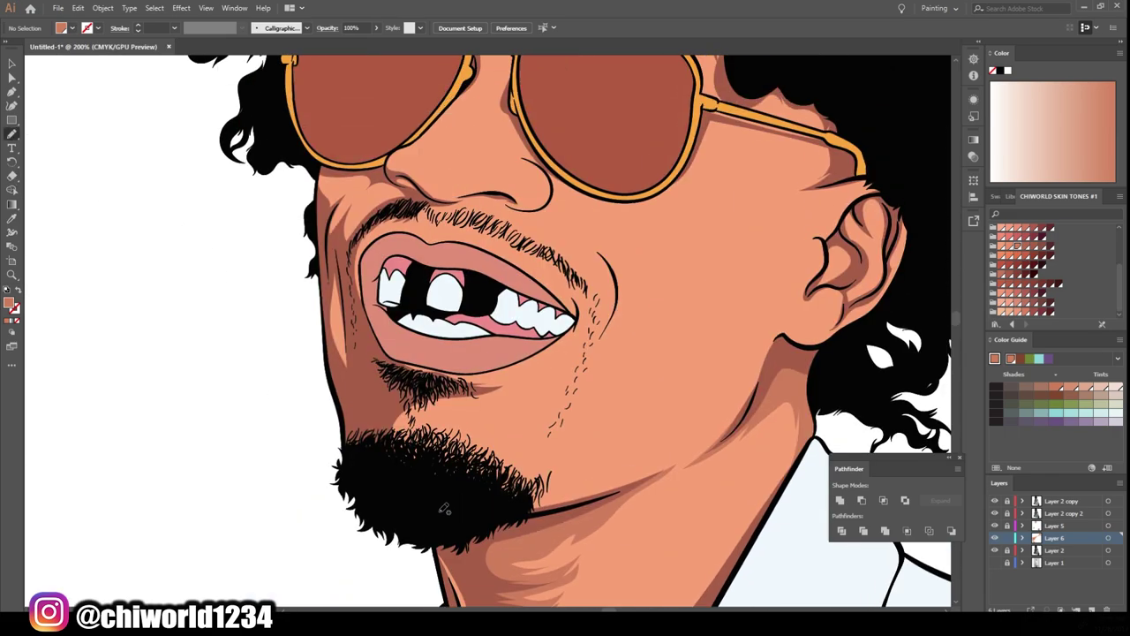
Step: Shade along the edge of the beard and the skin under the nose
{"action": "left_click_drag", "start_coordinate": [357, 446], "coordinate": [500, 499]}
{"action": "scroll", "coordinate": [342, 325], "scroll_direction": "up", "scroll_amount": 3}
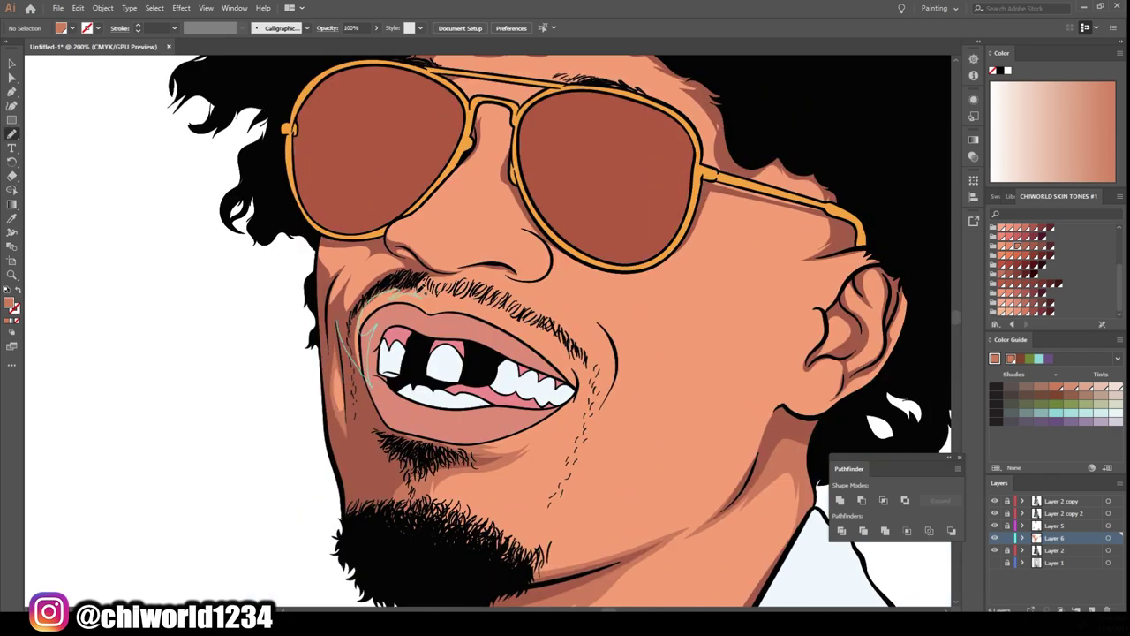
{"action": "left_click_drag", "start_coordinate": [328, 273], "coordinate": [336, 276]}
{"action": "scroll", "coordinate": [491, 289], "scroll_direction": "down", "scroll_amount": 2}
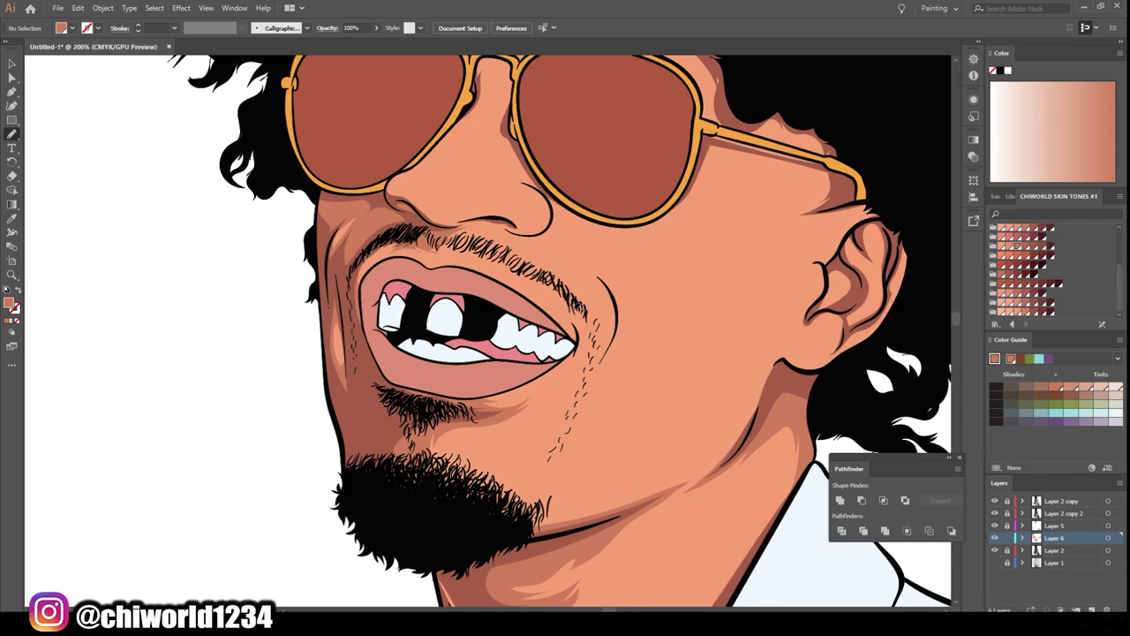
{"action": "scroll", "coordinate": [490, 288], "scroll_direction": "up", "scroll_amount": 3}
{"action": "left_click_drag", "start_coordinate": [523, 275], "coordinate": [524, 276]}
{"action": "scroll", "coordinate": [521, 234], "scroll_direction": "up", "scroll_amount": 3}
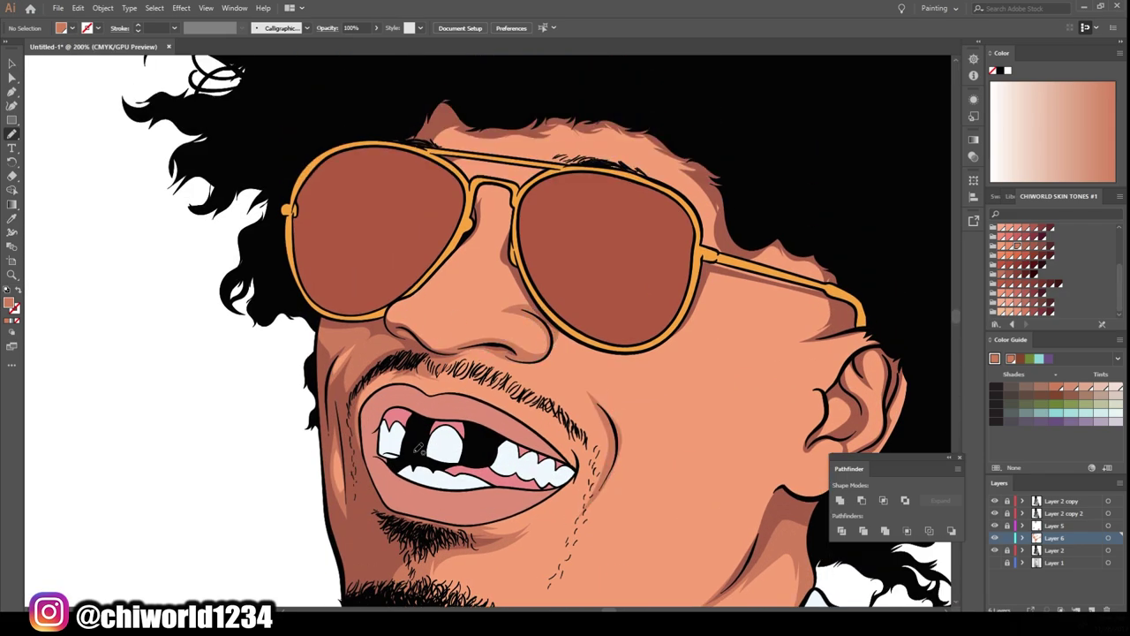
Step: Shade beside the nose and the skin next to the ear, erasing briefly in between
{"action": "left_click_drag", "start_coordinate": [422, 284], "coordinate": [423, 286]}
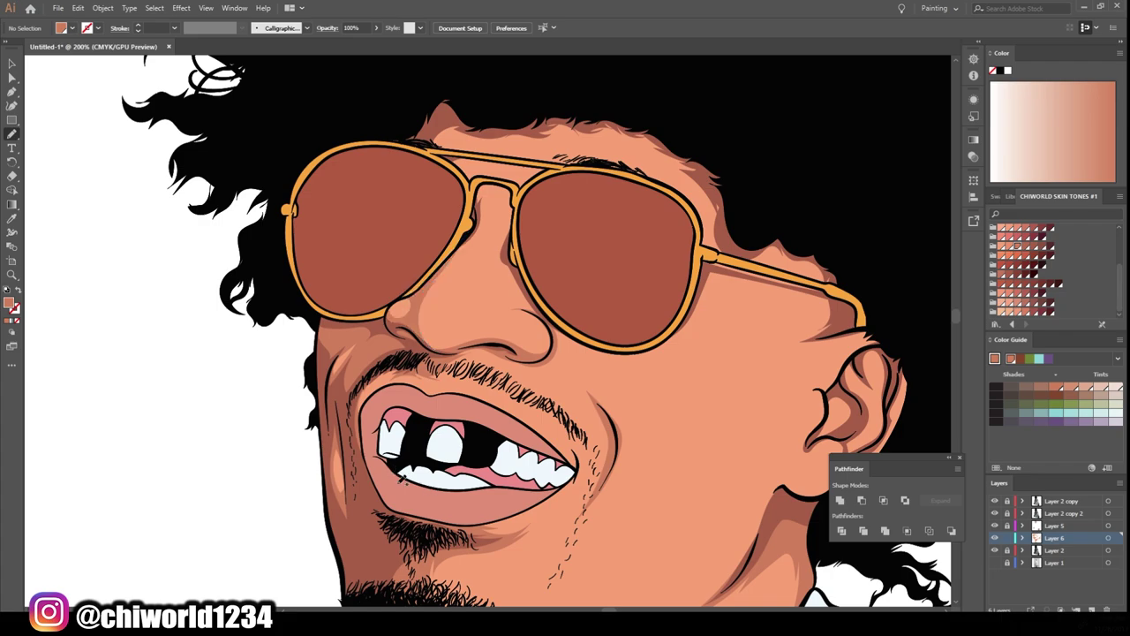
{"action": "scroll", "coordinate": [459, 397], "scroll_direction": "down", "scroll_amount": 10}
{"action": "scroll", "coordinate": [459, 397], "scroll_direction": "down", "scroll_amount": 2}
{"action": "key", "text": "shift+e"}
{"action": "scroll", "coordinate": [814, 558], "scroll_direction": "down", "scroll_amount": 3}
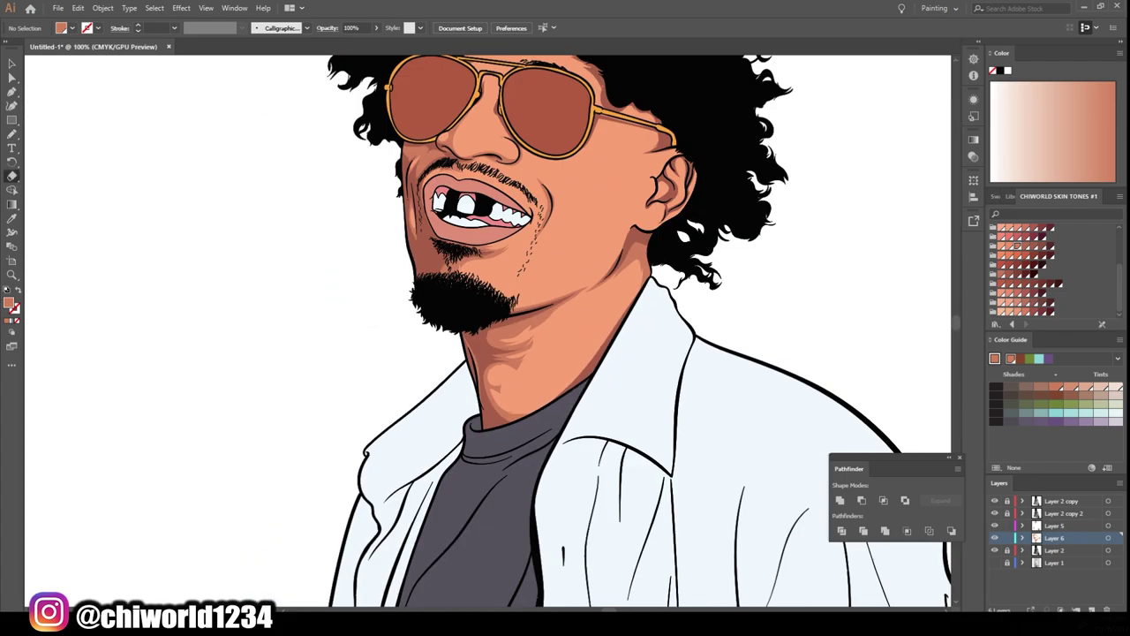
{"action": "scroll", "coordinate": [736, 353], "scroll_direction": "up", "scroll_amount": 2}
{"action": "key", "text": "shift+b"}
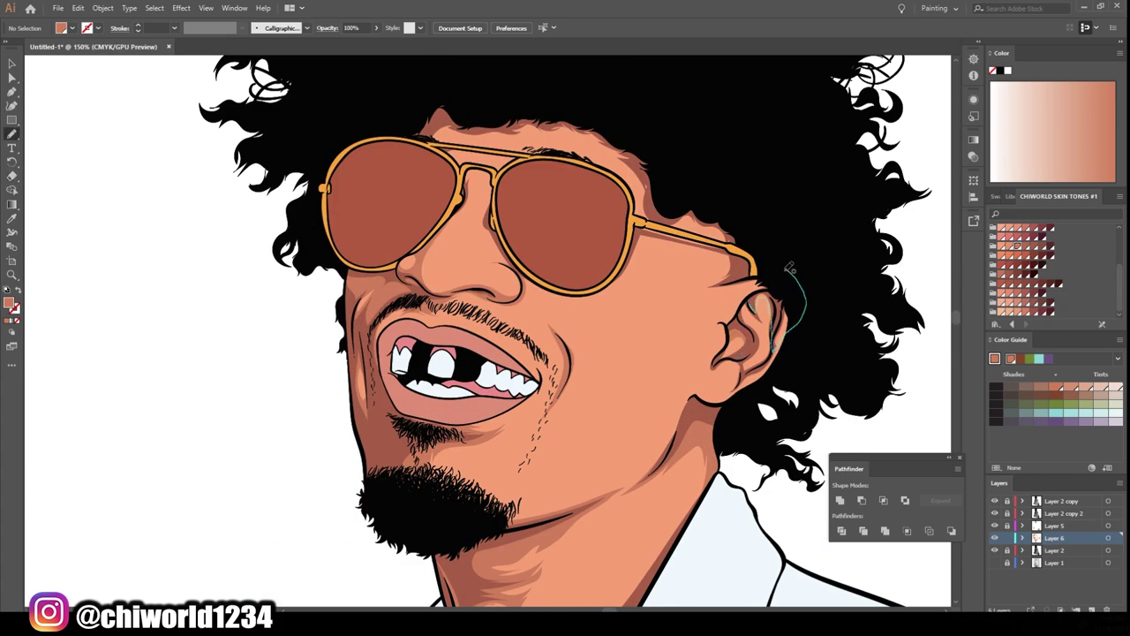
{"action": "left_click_drag", "start_coordinate": [791, 268], "coordinate": [792, 270]}
{"action": "scroll", "coordinate": [777, 397], "scroll_direction": "up", "scroll_amount": 1}
{"action": "scroll", "coordinate": [785, 483], "scroll_direction": "down", "scroll_amount": 2}
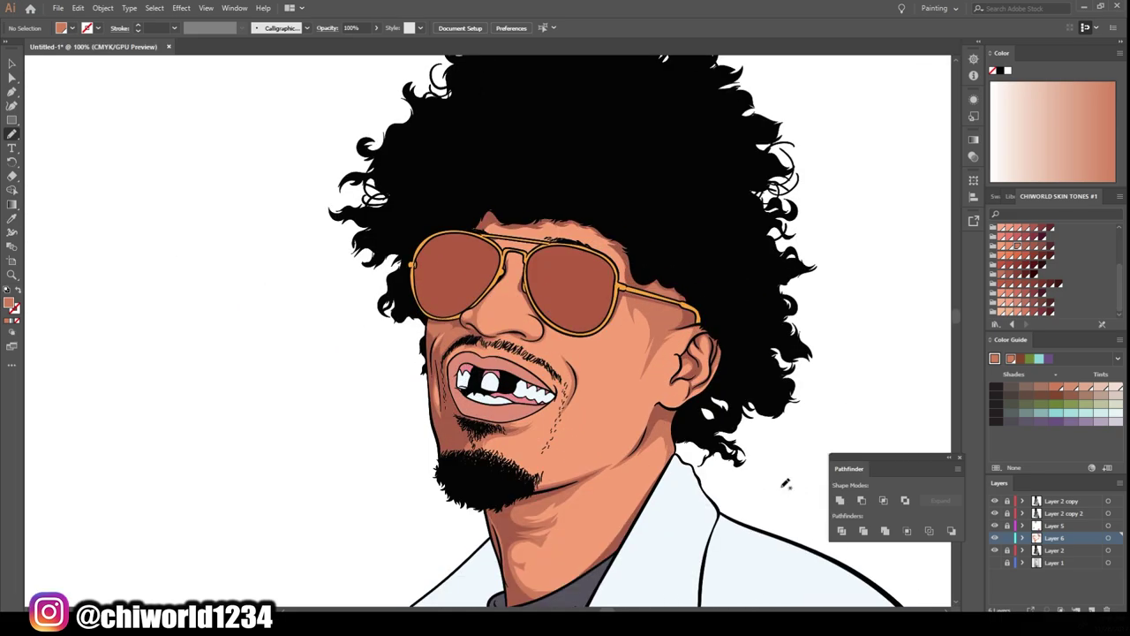
{"action": "scroll", "coordinate": [785, 483], "scroll_direction": "down", "scroll_amount": 3}
Step: Paint darker shadow along the left index finger and the side of the middle finger
{"action": "scroll", "coordinate": [509, 519], "scroll_direction": "up", "scroll_amount": 5}
{"action": "left_click_drag", "start_coordinate": [403, 434], "coordinate": [446, 389]}
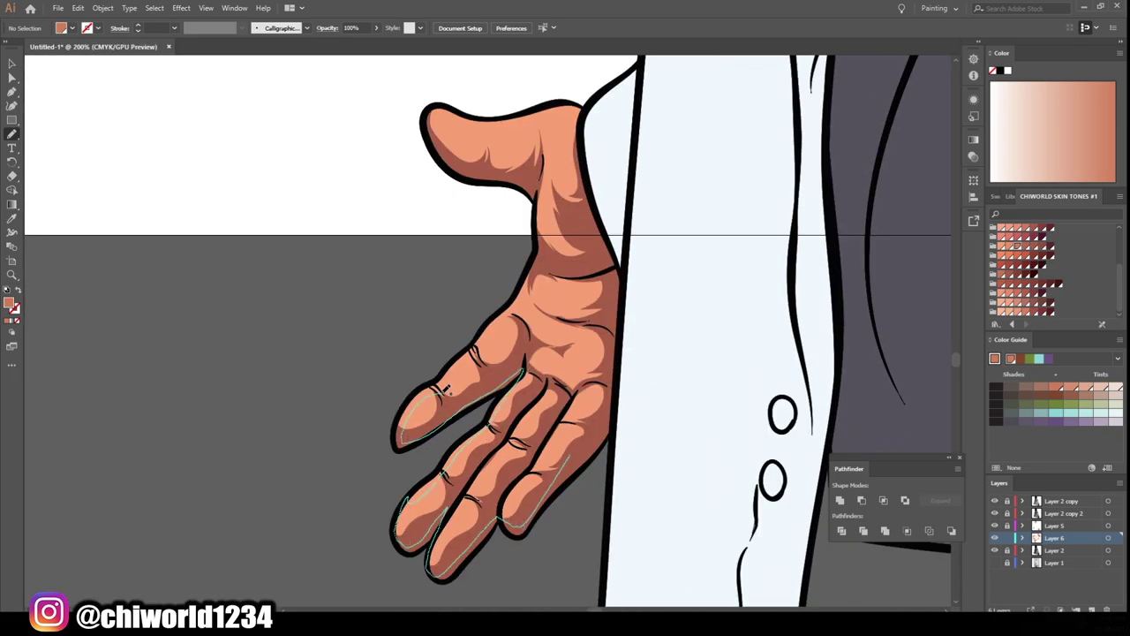
{"action": "scroll", "coordinate": [542, 280], "scroll_direction": "down", "scroll_amount": 1}
{"action": "scroll", "coordinate": [656, 462], "scroll_direction": "down", "scroll_amount": 1}
{"action": "scroll", "coordinate": [814, 212], "scroll_direction": "down", "scroll_amount": 4}
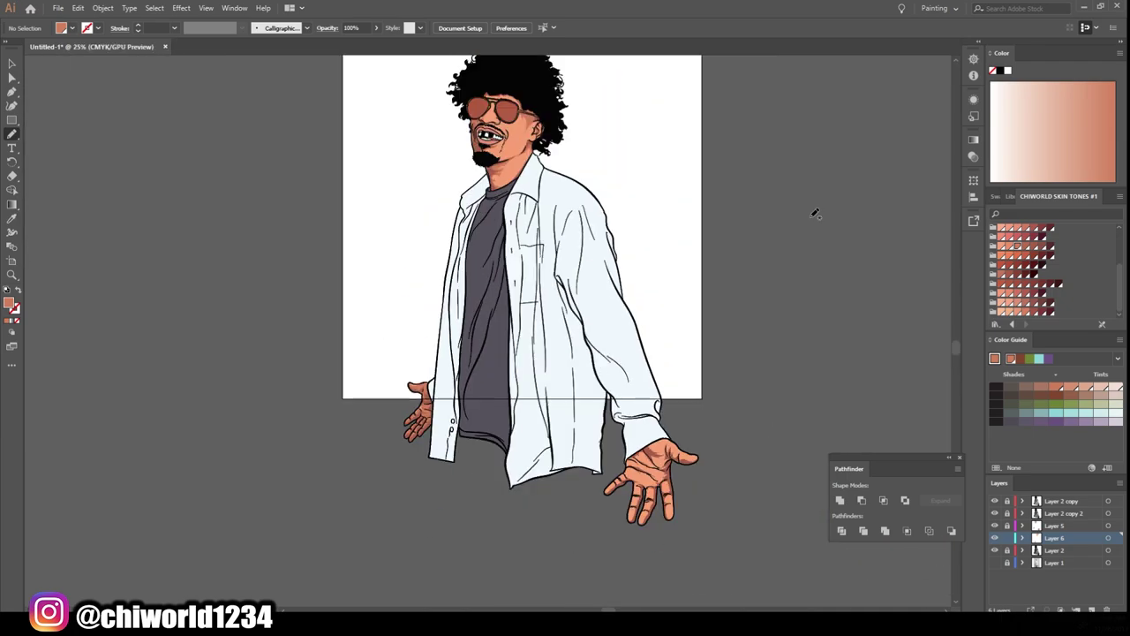
{"action": "scroll", "coordinate": [676, 521], "scroll_direction": "up", "scroll_amount": 5}
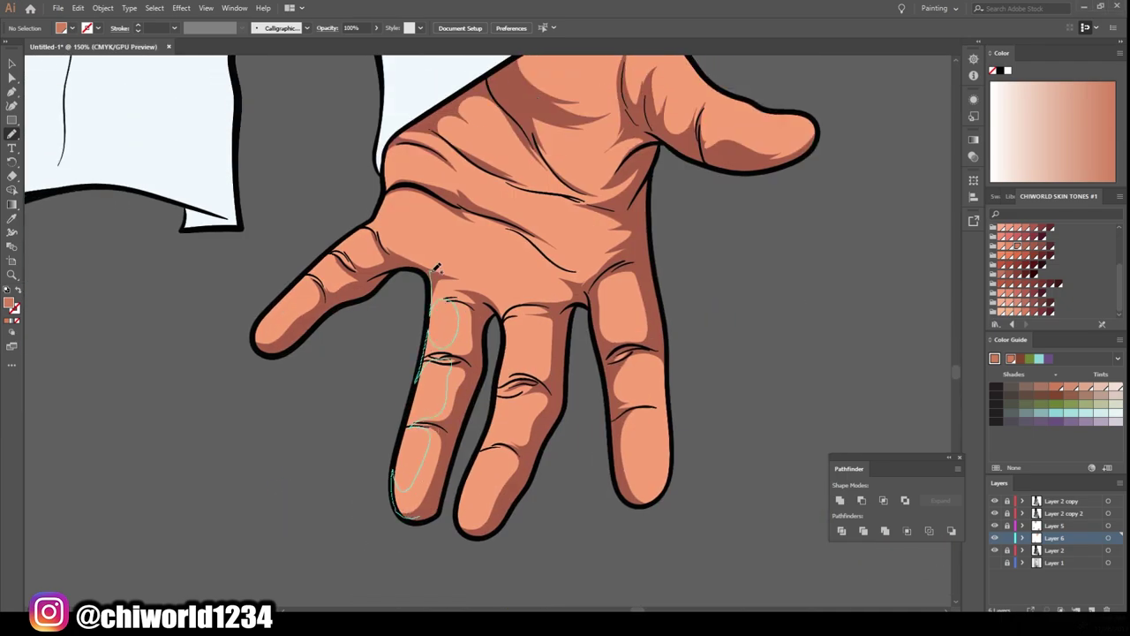
{"action": "left_click_drag", "start_coordinate": [435, 268], "coordinate": [450, 486]}
{"action": "left_click_drag", "start_coordinate": [505, 309], "coordinate": [508, 311]}
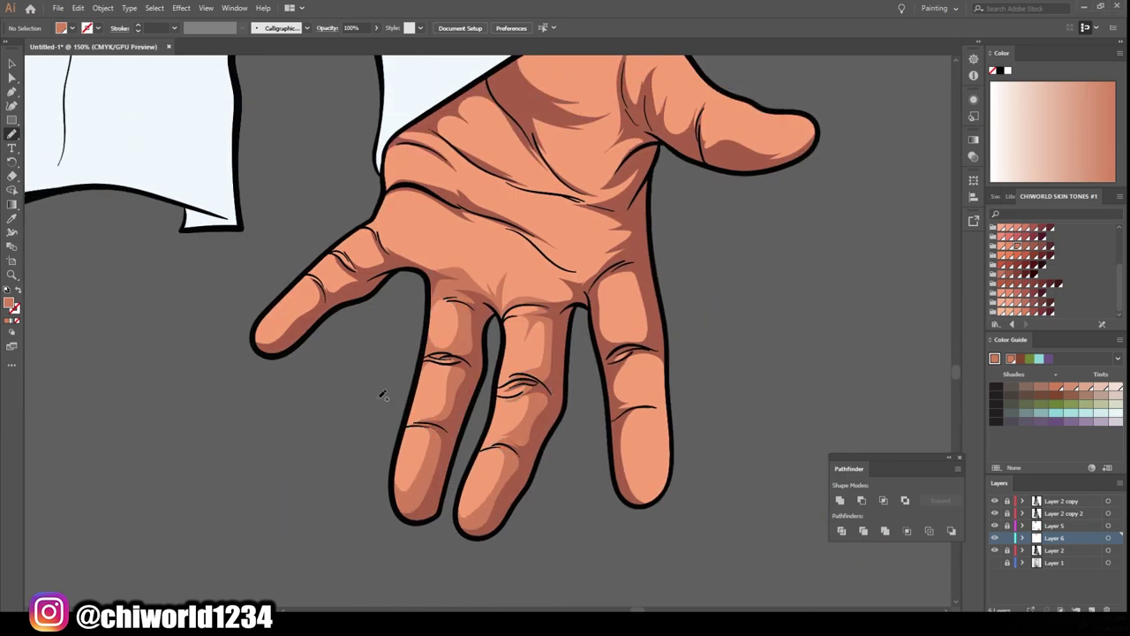
Step: Shade the ring finger, palm, index fingertip and upper palm crease
{"action": "scroll", "coordinate": [654, 451], "scroll_direction": "up", "scroll_amount": 1}
{"action": "left_click_drag", "start_coordinate": [649, 452], "coordinate": [669, 454]}
{"action": "scroll", "coordinate": [632, 305], "scroll_direction": "up", "scroll_amount": 2}
{"action": "left_click_drag", "start_coordinate": [574, 417], "coordinate": [510, 358]}
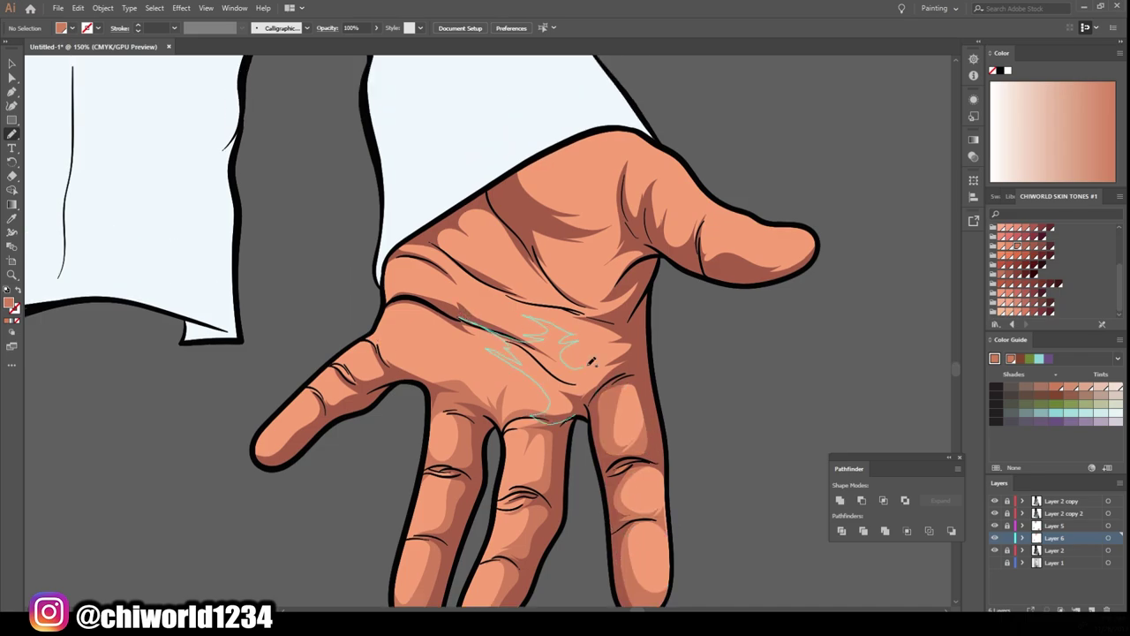
{"action": "left_click_drag", "start_coordinate": [591, 362], "coordinate": [591, 362]}
{"action": "left_click_drag", "start_coordinate": [295, 446], "coordinate": [265, 433]}
{"action": "left_click_drag", "start_coordinate": [393, 355], "coordinate": [392, 353]}
{"action": "left_click_drag", "start_coordinate": [407, 300], "coordinate": [521, 340]}
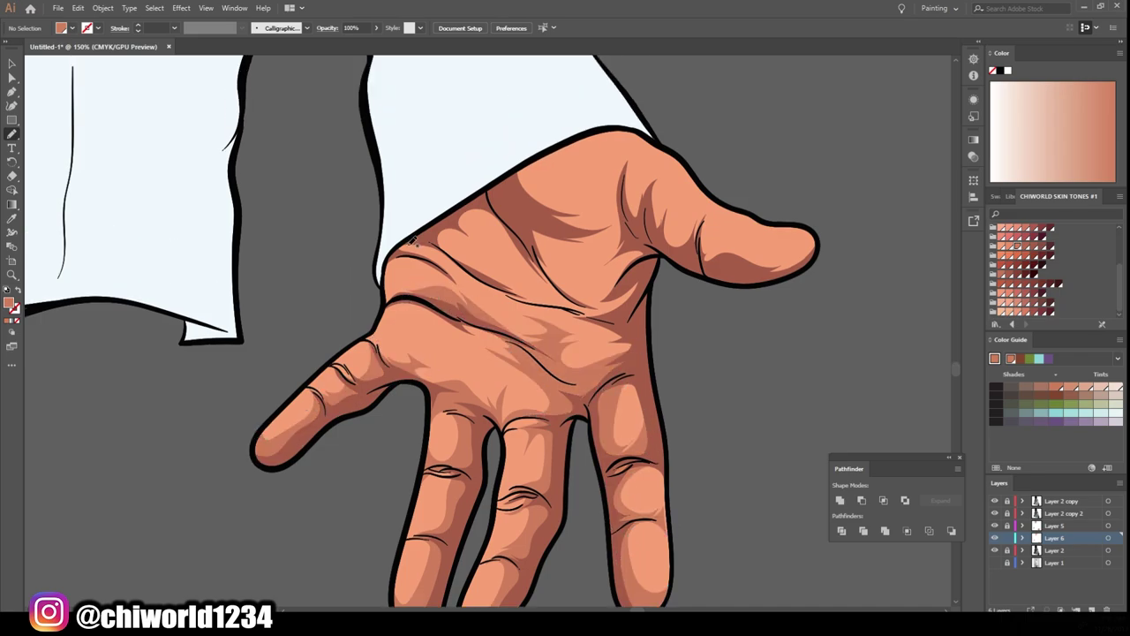
{"action": "left_click_drag", "start_coordinate": [556, 188], "coordinate": [556, 188]}
Step: Paint shadow under and over the thumb
{"action": "scroll", "coordinate": [754, 297], "scroll_direction": "down", "scroll_amount": 5}
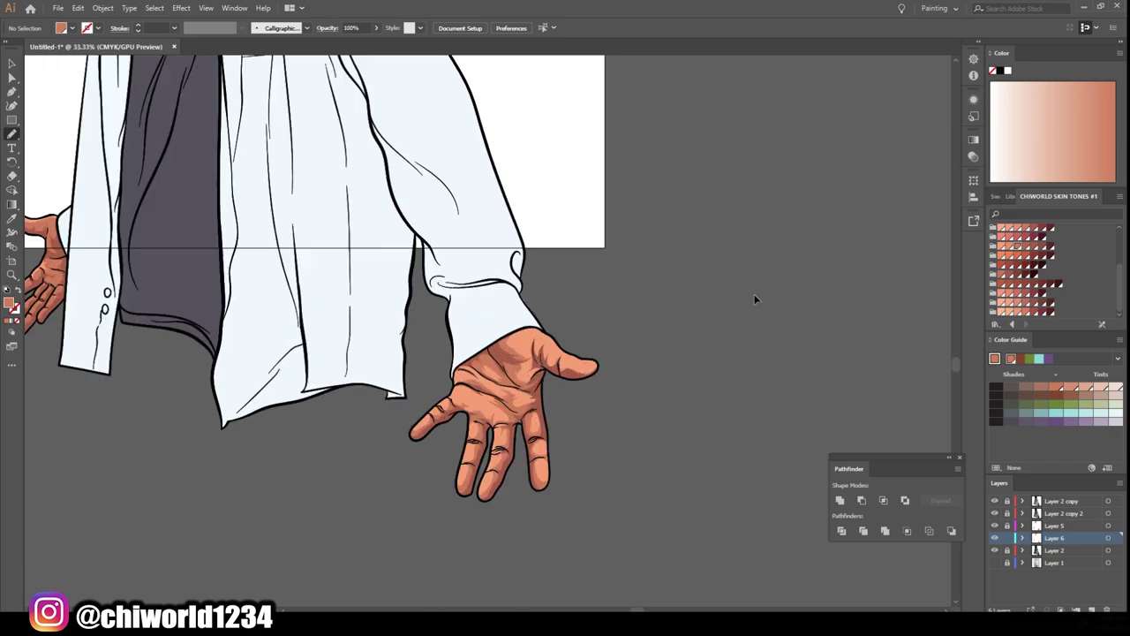
{"action": "scroll", "coordinate": [301, 332], "scroll_direction": "up", "scroll_amount": 5}
{"action": "left_click_drag", "start_coordinate": [349, 252], "coordinate": [349, 253]}
{"action": "scroll", "coordinate": [530, 265], "scroll_direction": "up", "scroll_amount": 1}
{"action": "left_click_drag", "start_coordinate": [711, 296], "coordinate": [729, 204]}
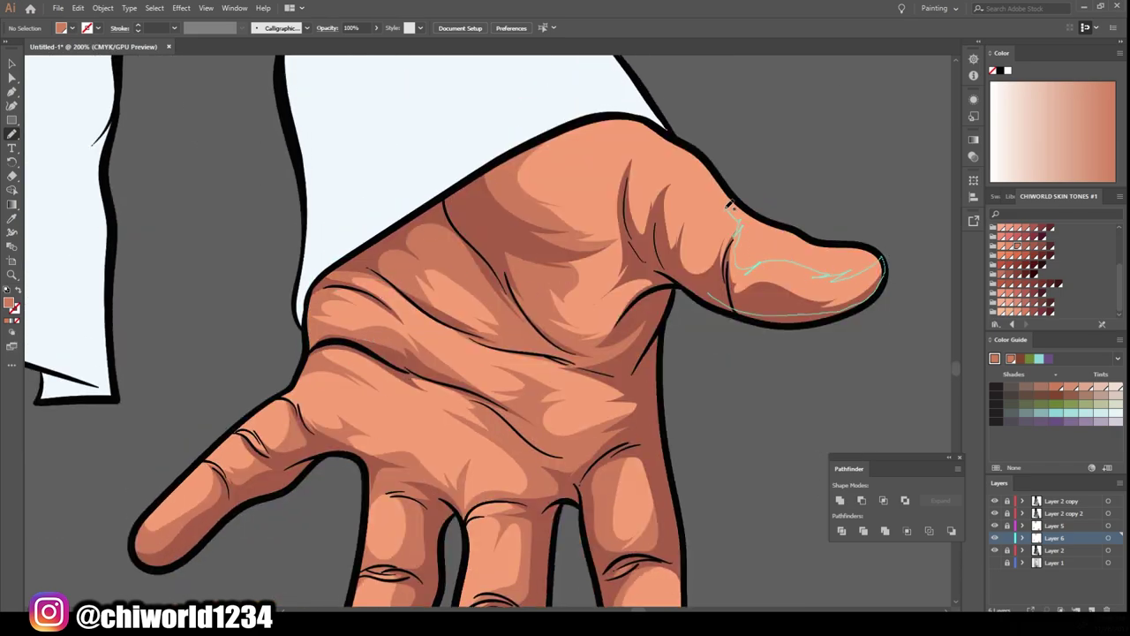
{"action": "left_click_drag", "start_coordinate": [645, 162], "coordinate": [646, 162]}
{"action": "scroll", "coordinate": [765, 291], "scroll_direction": "down", "scroll_amount": 5}
Step: Add Layer 7 and brush lighter shading over the neck and jaw line
{"action": "key", "text": "ctrl+l"}
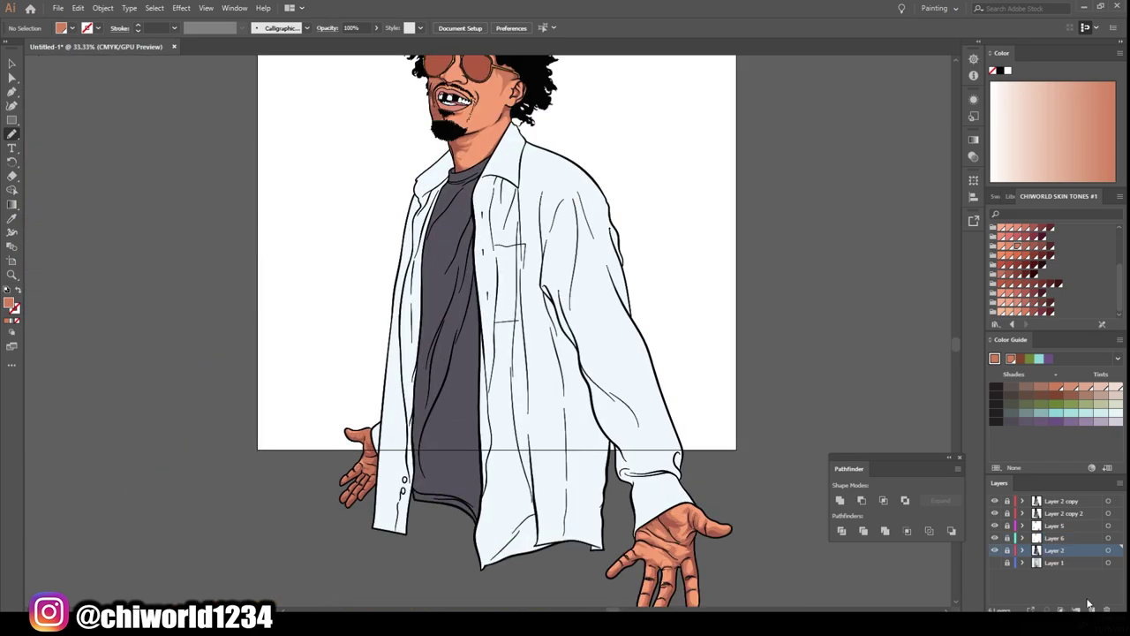
{"action": "scroll", "coordinate": [855, 309], "scroll_direction": "up", "scroll_amount": 4}
{"action": "scroll", "coordinate": [854, 309], "scroll_direction": "up", "scroll_amount": 2}
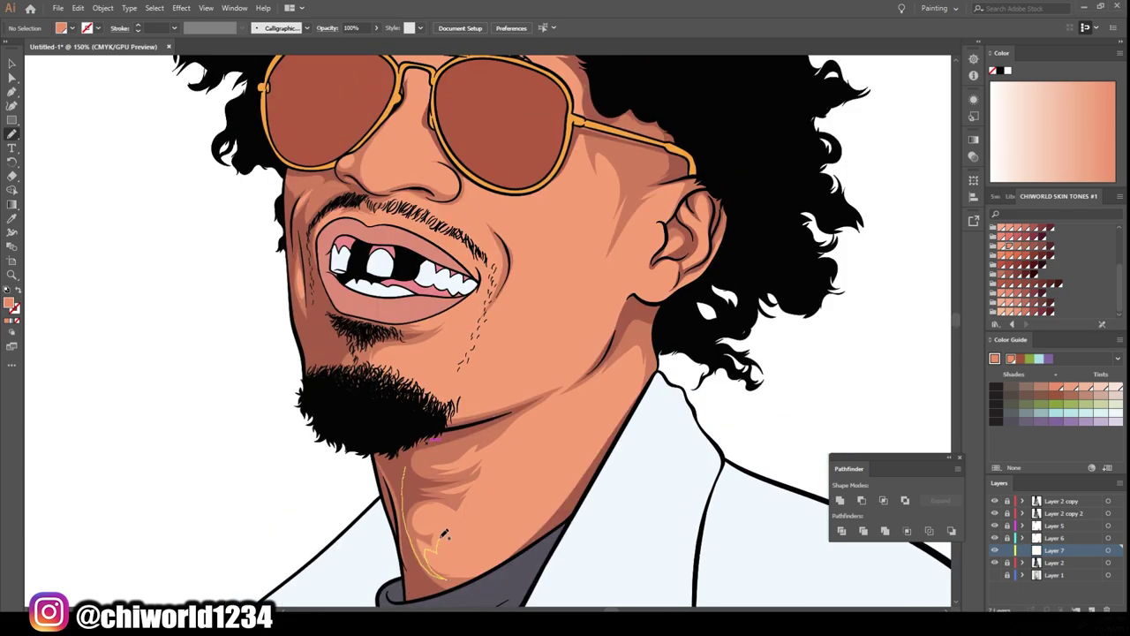
{"action": "left_click_drag", "start_coordinate": [512, 430], "coordinate": [641, 373]}
{"action": "scroll", "coordinate": [641, 372], "scroll_direction": "down", "scroll_amount": 5}
{"action": "scroll", "coordinate": [609, 494], "scroll_direction": "up", "scroll_amount": 5}
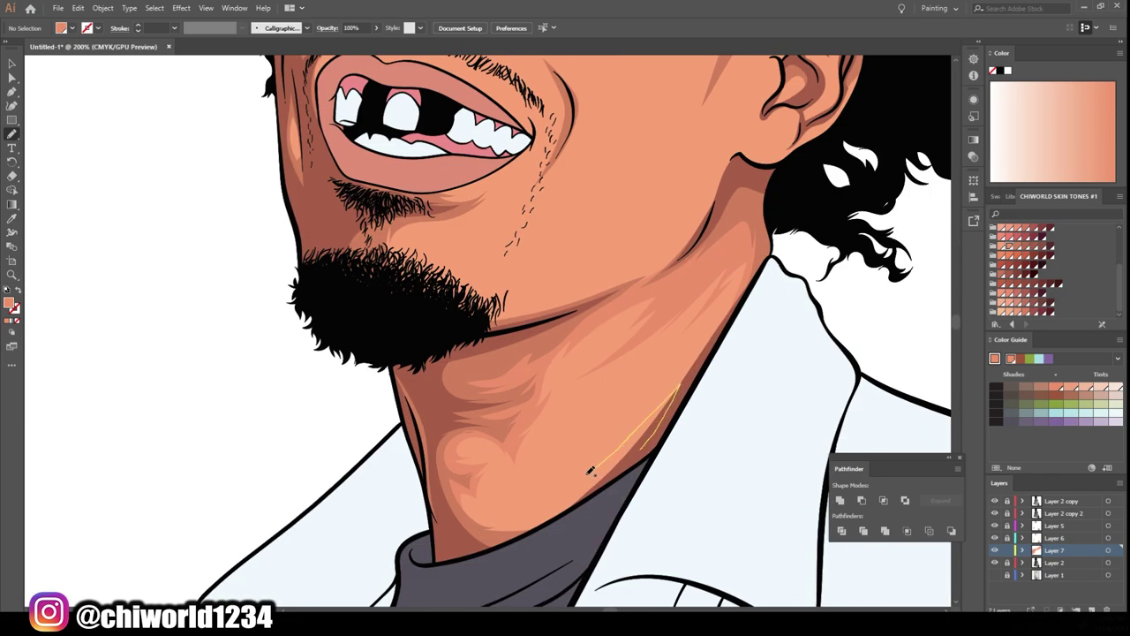
{"action": "scroll", "coordinate": [609, 519], "scroll_direction": "up", "scroll_amount": 1}
{"action": "scroll", "coordinate": [610, 518], "scroll_direction": "up", "scroll_amount": 3}
{"action": "mouse_move", "coordinate": [516, 492]}
{"action": "left_mouse_down"}
{"action": "mouse_move", "coordinate": [656, 404]}
{"action": "mouse_move", "coordinate": [605, 340]}
{"action": "left_mouse_up"}
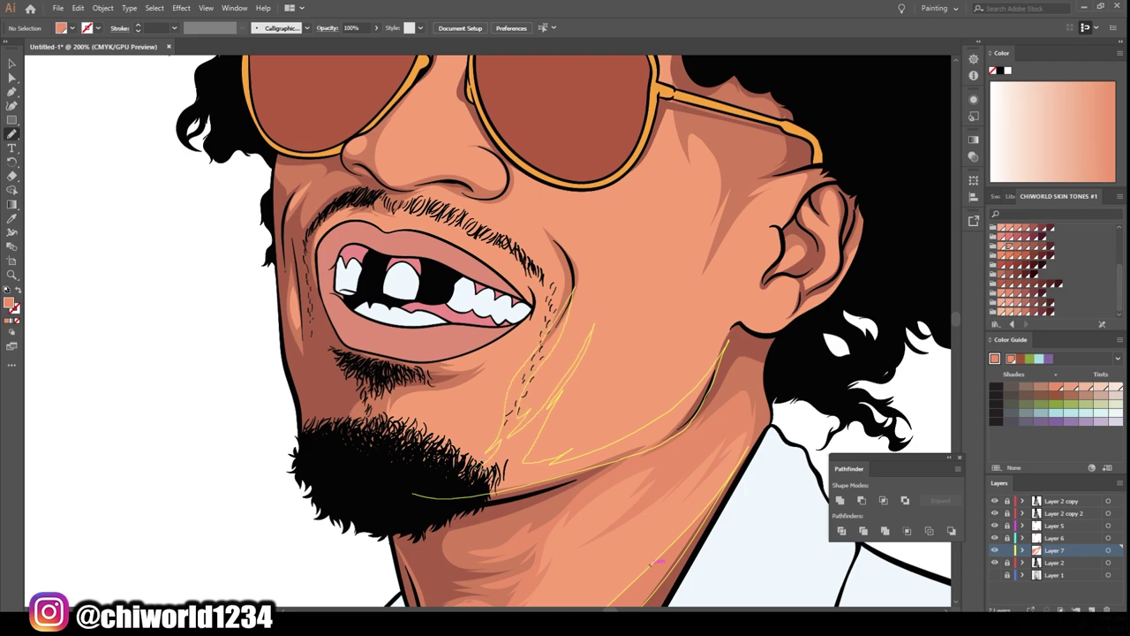
Step: Shade the side of the nose, the cheek and from the jaw up around the ear
{"action": "scroll", "coordinate": [649, 561], "scroll_direction": "up", "scroll_amount": 1}
{"action": "scroll", "coordinate": [649, 561], "scroll_direction": "up", "scroll_amount": 2}
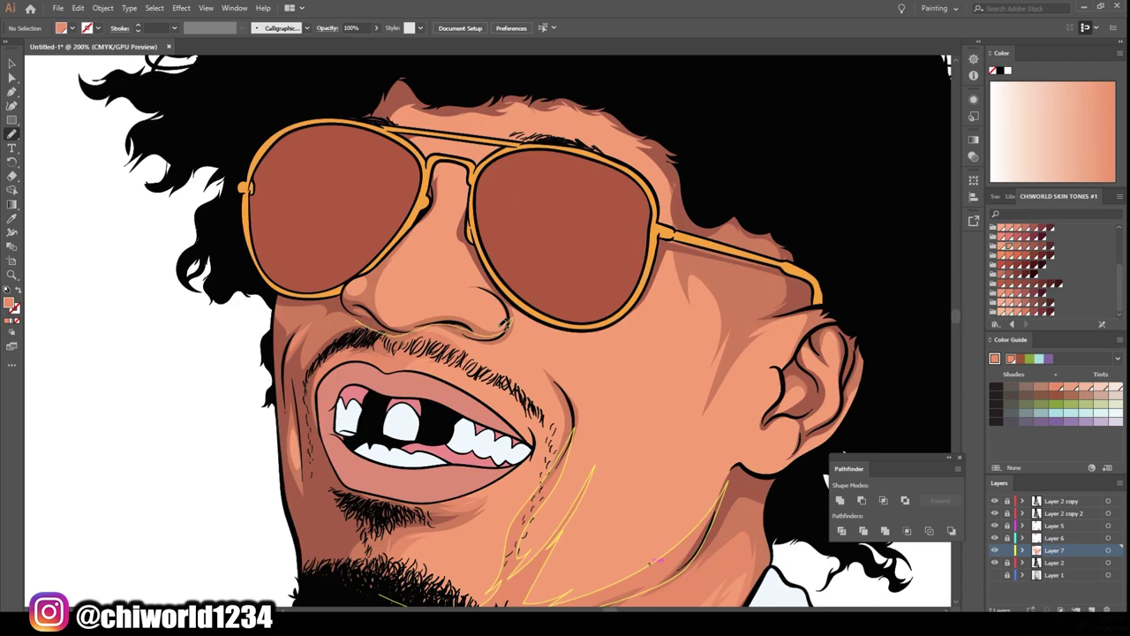
{"action": "left_click_drag", "start_coordinate": [394, 260], "coordinate": [385, 281]}
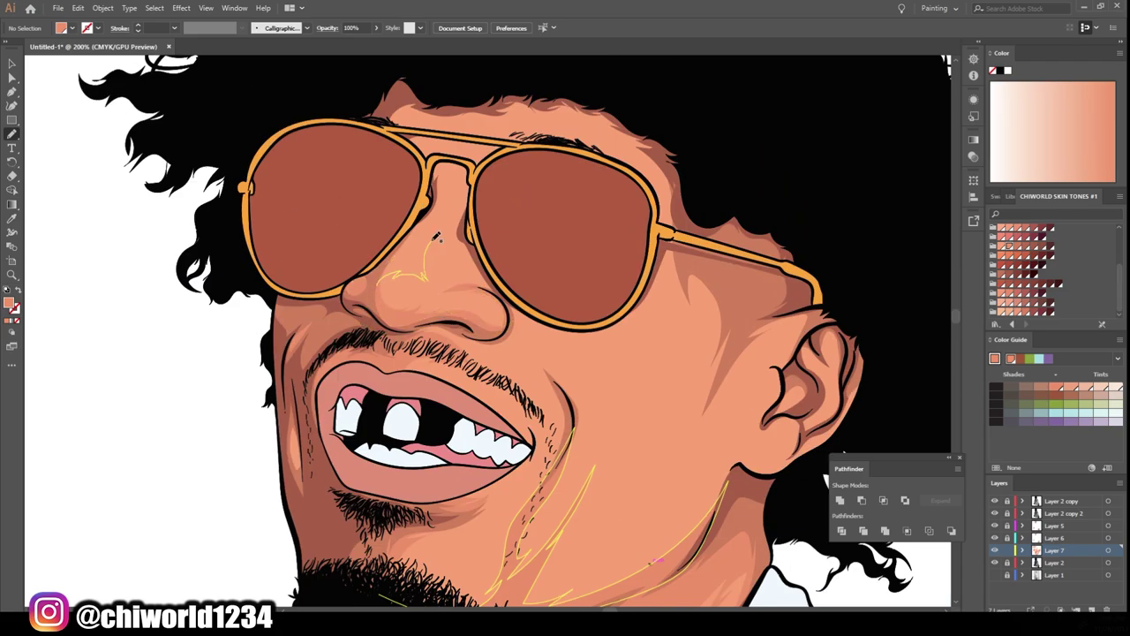
{"action": "scroll", "coordinate": [436, 237], "scroll_direction": "down", "scroll_amount": 1}
{"action": "mouse_move", "coordinate": [565, 482]}
{"action": "left_mouse_down"}
{"action": "mouse_move", "coordinate": [593, 317]}
{"action": "mouse_move", "coordinate": [782, 235]}
{"action": "left_mouse_up"}
{"action": "scroll", "coordinate": [580, 407], "scroll_direction": "down", "scroll_amount": 1}
{"action": "scroll", "coordinate": [608, 519], "scroll_direction": "up", "scroll_amount": 1}
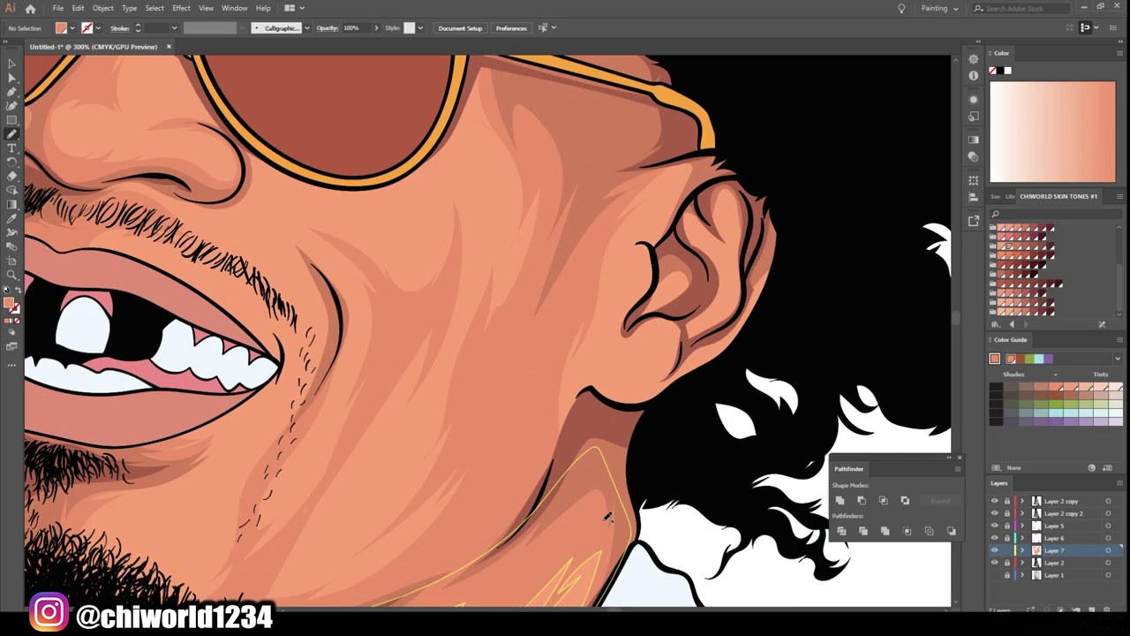
{"action": "left_click_drag", "start_coordinate": [608, 518], "coordinate": [740, 169]}
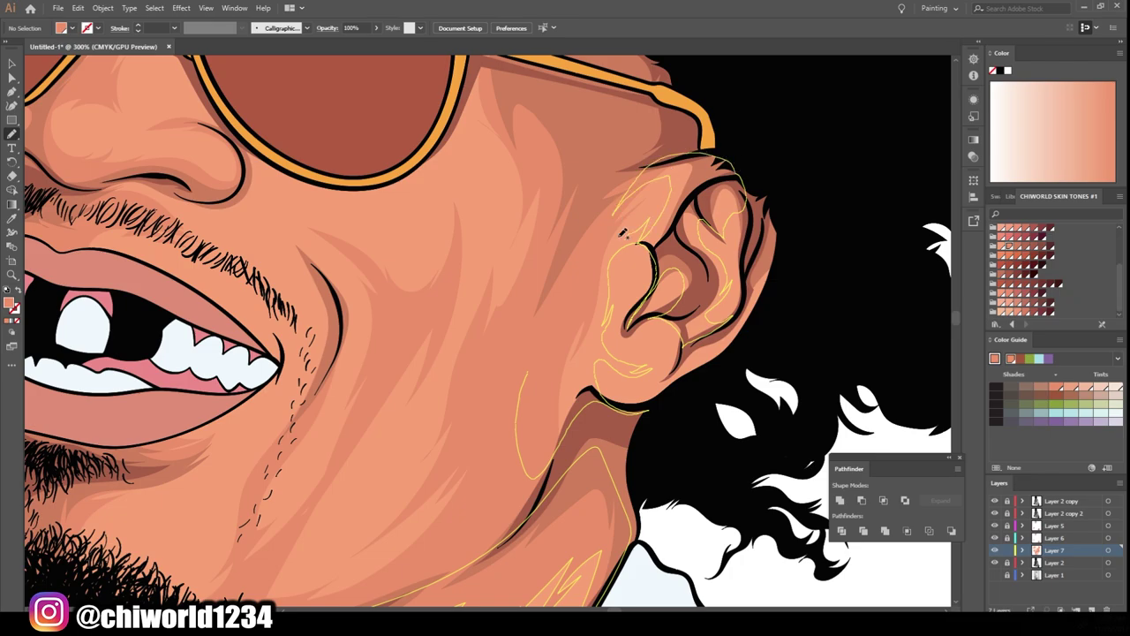
Step: Make Layer 5 active and add a new Layer 8 for highlights
{"action": "scroll", "coordinate": [623, 232], "scroll_direction": "up", "scroll_amount": 3}
{"action": "scroll", "coordinate": [623, 232], "scroll_direction": "left", "scroll_amount": 3}
{"action": "scroll", "coordinate": [258, 249], "scroll_direction": "up", "scroll_amount": 5}
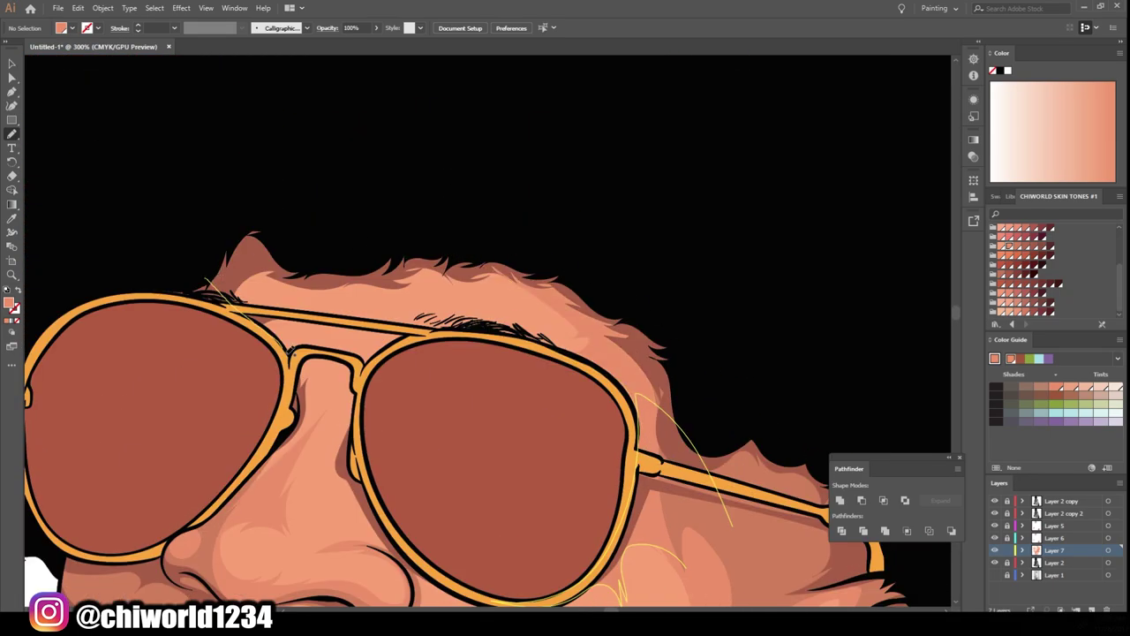
{"action": "scroll", "coordinate": [667, 444], "scroll_direction": "down", "scroll_amount": 5}
{"action": "scroll", "coordinate": [667, 444], "scroll_direction": "up", "scroll_amount": 3}
{"action": "scroll", "coordinate": [667, 445], "scroll_direction": "up", "scroll_amount": 5}
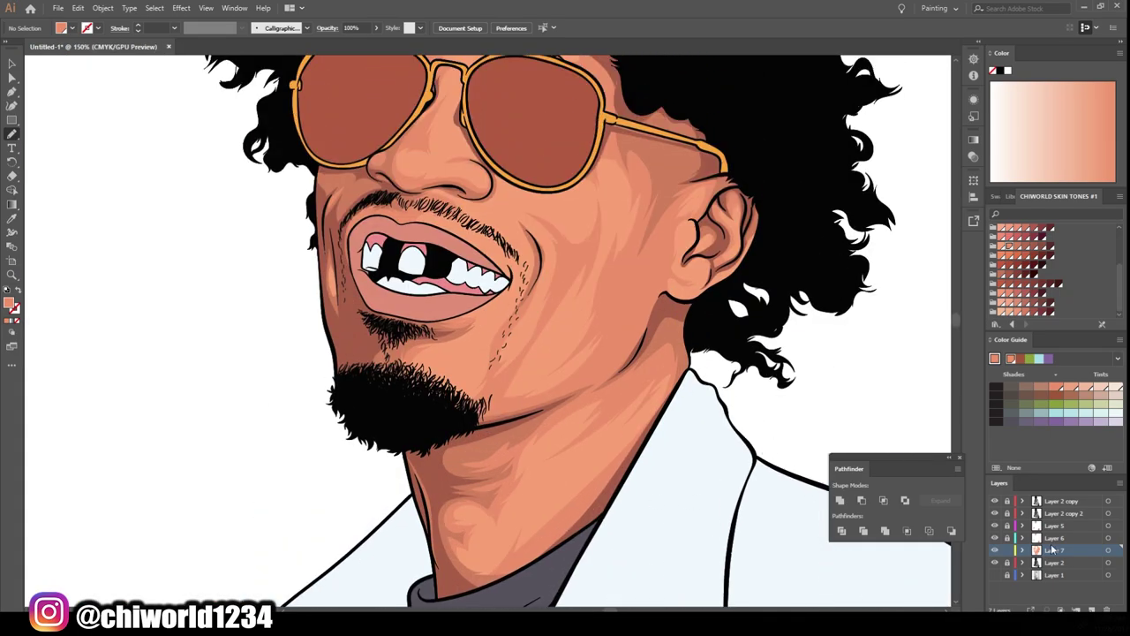
{"action": "left_click", "coordinate": [1054, 525]}
{"action": "scroll", "coordinate": [658, 525], "scroll_direction": "up", "scroll_amount": 2}
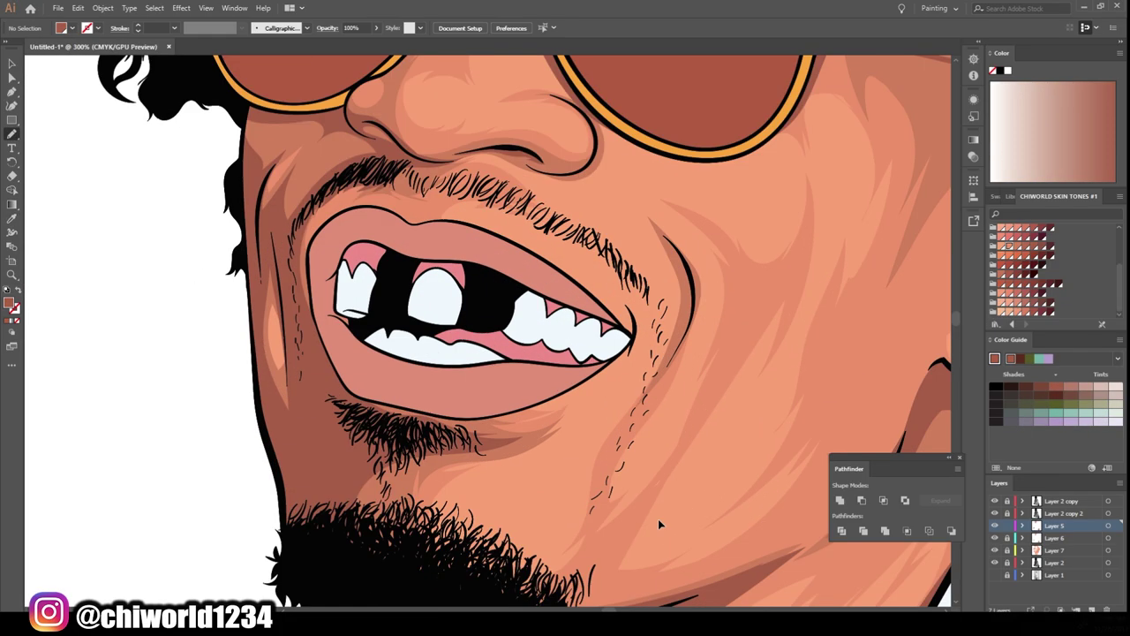
{"action": "scroll", "coordinate": [658, 525], "scroll_direction": "up", "scroll_amount": 2}
{"action": "scroll", "coordinate": [327, 375], "scroll_direction": "up", "scroll_amount": 3}
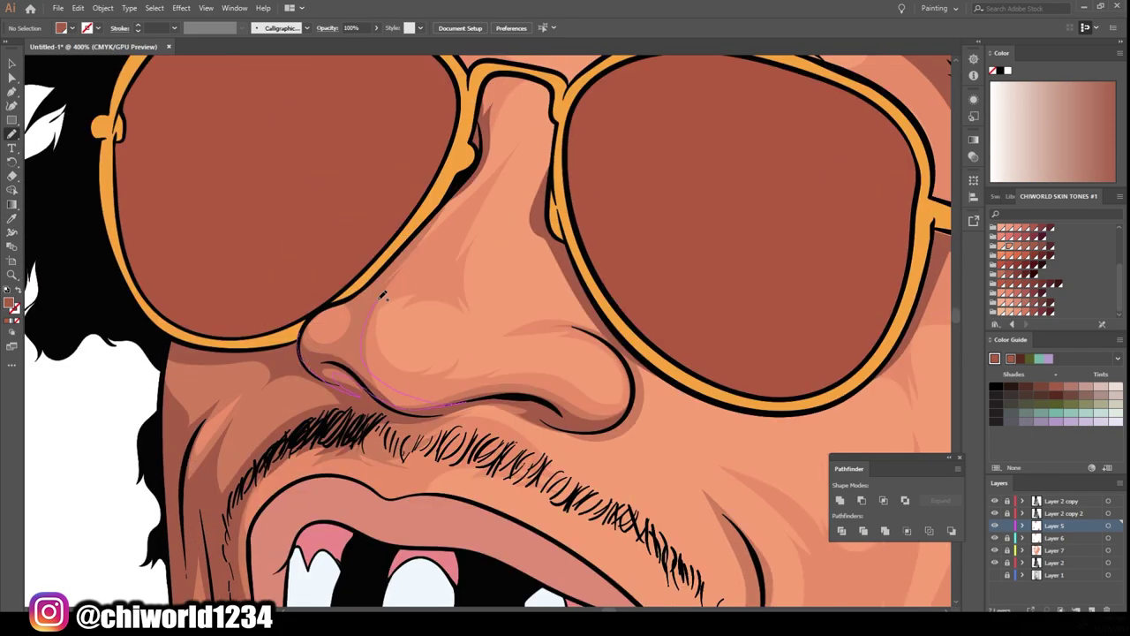
{"action": "scroll", "coordinate": [311, 315], "scroll_direction": "down", "scroll_amount": 5}
{"action": "scroll", "coordinate": [680, 354], "scroll_direction": "up", "scroll_amount": 4}
{"action": "scroll", "coordinate": [747, 386], "scroll_direction": "down", "scroll_amount": 5}
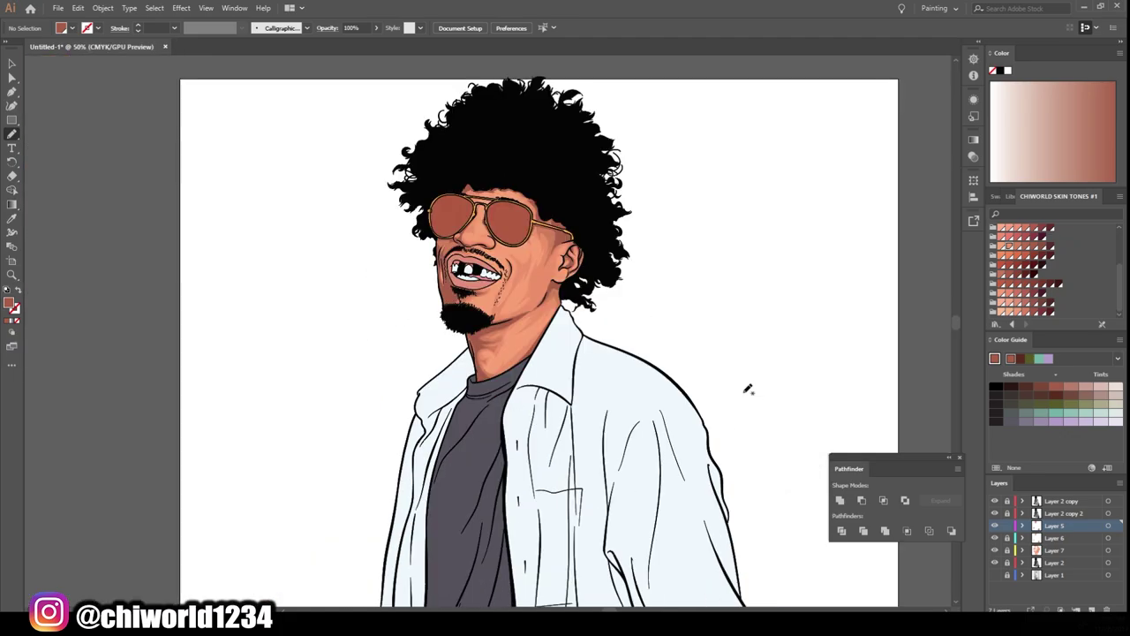
{"action": "scroll", "coordinate": [740, 316], "scroll_direction": "up", "scroll_amount": 1}
{"action": "key", "text": "ctrl+l"}
{"action": "scroll", "coordinate": [441, 283], "scroll_direction": "up", "scroll_amount": 3}
Step: Set the fill to pale peach FCB392 and add highlights across the face
{"action": "double_click", "coordinate": [10, 304]}
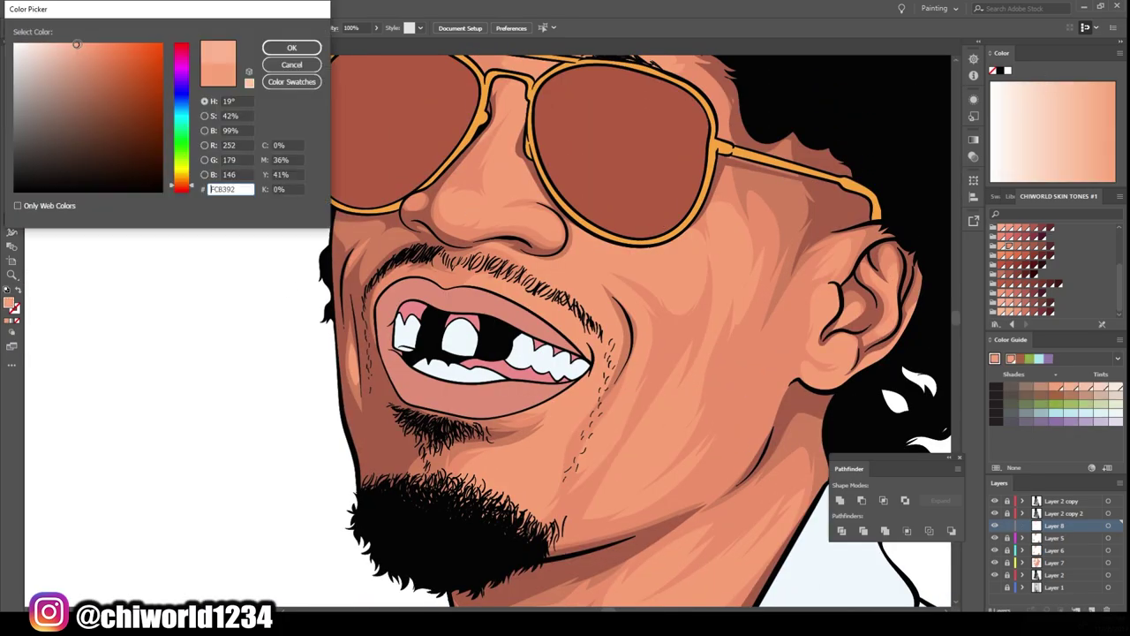
{"action": "left_click", "coordinate": [298, 45]}
{"action": "scroll", "coordinate": [593, 445], "scroll_direction": "right", "scroll_amount": 2}
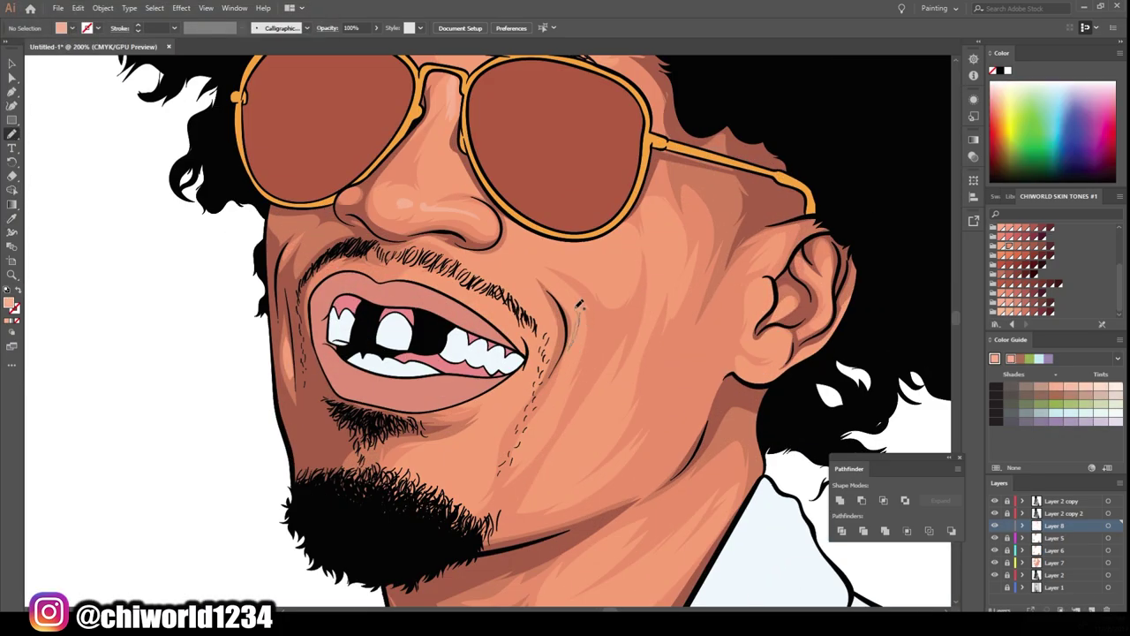
{"action": "scroll", "coordinate": [521, 284], "scroll_direction": "down", "scroll_amount": 1}
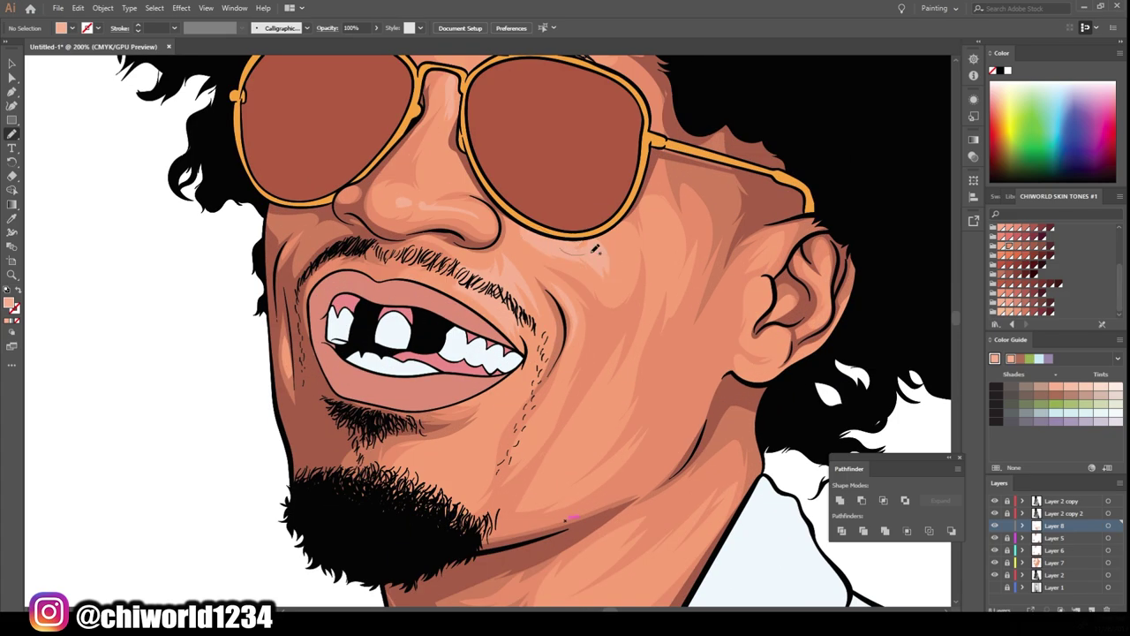
{"action": "scroll", "coordinate": [693, 439], "scroll_direction": "down", "scroll_amount": 1}
{"action": "scroll", "coordinate": [521, 371], "scroll_direction": "up", "scroll_amount": 2}
{"action": "scroll", "coordinate": [530, 353], "scroll_direction": "down", "scroll_amount": 3}
{"action": "scroll", "coordinate": [517, 362], "scroll_direction": "up", "scroll_amount": 2}
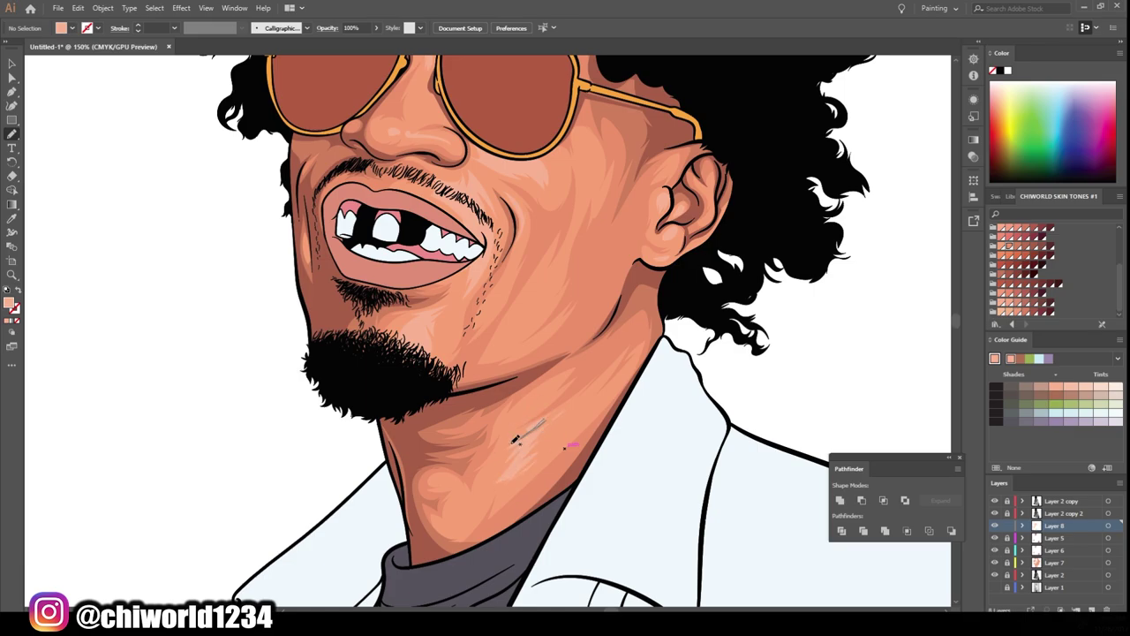
{"action": "scroll", "coordinate": [608, 548], "scroll_direction": "down", "scroll_amount": 5}
{"action": "scroll", "coordinate": [591, 534], "scroll_direction": "up", "scroll_amount": 2}
{"action": "scroll", "coordinate": [575, 526], "scroll_direction": "up", "scroll_amount": 1}
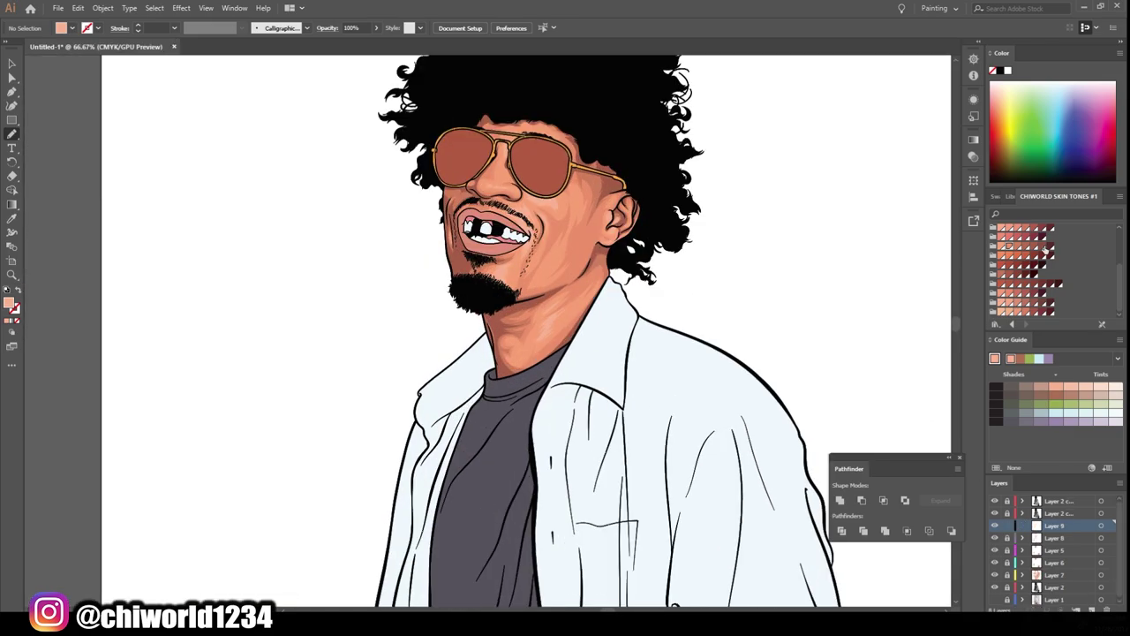
Step: Pick a dark maroon fill for the shadow below the ear on Layer 9
{"action": "left_click", "coordinate": [1047, 251]}
{"action": "scroll", "coordinate": [528, 318], "scroll_direction": "up", "scroll_amount": 4}
{"action": "scroll", "coordinate": [315, 383], "scroll_direction": "down", "scroll_amount": 4}
{"action": "scroll", "coordinate": [774, 306], "scroll_direction": "up", "scroll_amount": 3}
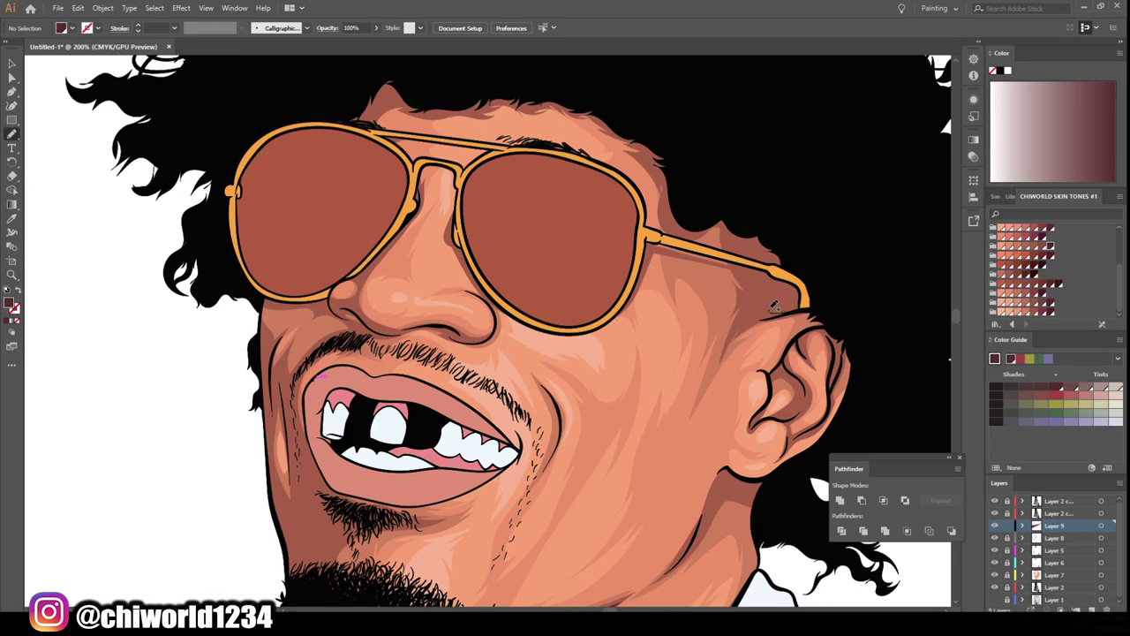
{"action": "scroll", "coordinate": [582, 92], "scroll_direction": "down", "scroll_amount": 1}
{"action": "scroll", "coordinate": [732, 379], "scroll_direction": "down", "scroll_amount": 2}
{"action": "scroll", "coordinate": [732, 379], "scroll_direction": "up", "scroll_amount": 4}
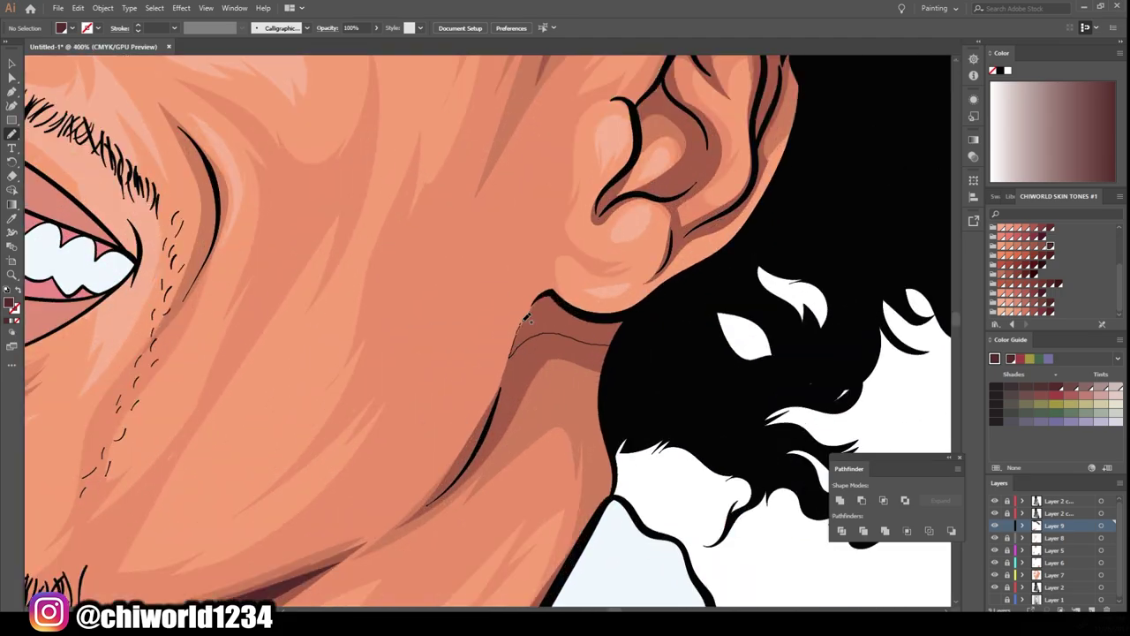
{"action": "scroll", "coordinate": [782, 322], "scroll_direction": "down", "scroll_amount": 4}
{"action": "scroll", "coordinate": [782, 321], "scroll_direction": "down", "scroll_amount": 2}
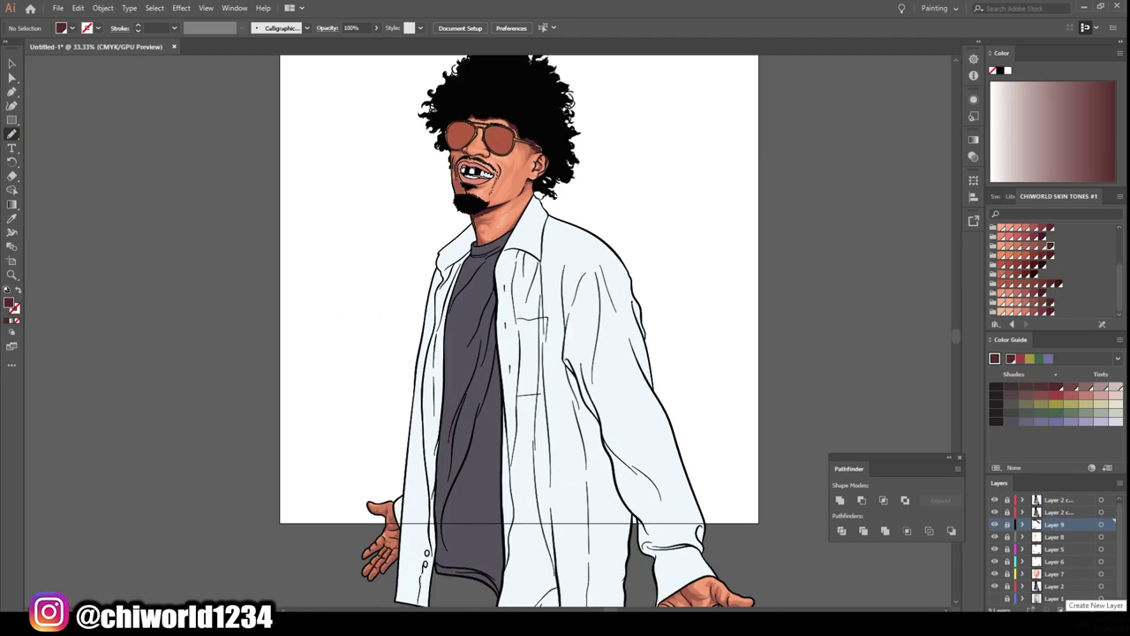
Step: Add Layer 10 and paint dark fold shadows down the grey T-shirt
{"action": "left_click", "coordinate": [1091, 609]}
{"action": "scroll", "coordinate": [483, 510], "scroll_direction": "up", "scroll_amount": 2}
{"action": "scroll", "coordinate": [395, 330], "scroll_direction": "down", "scroll_amount": 2}
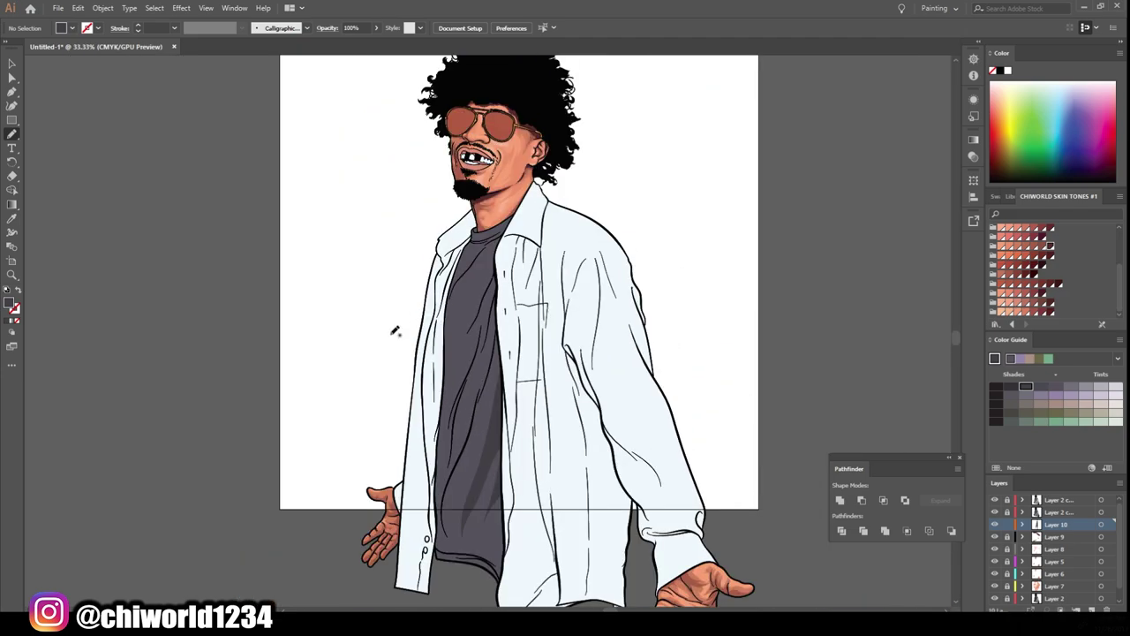
{"action": "scroll", "coordinate": [395, 330], "scroll_direction": "up", "scroll_amount": 1}
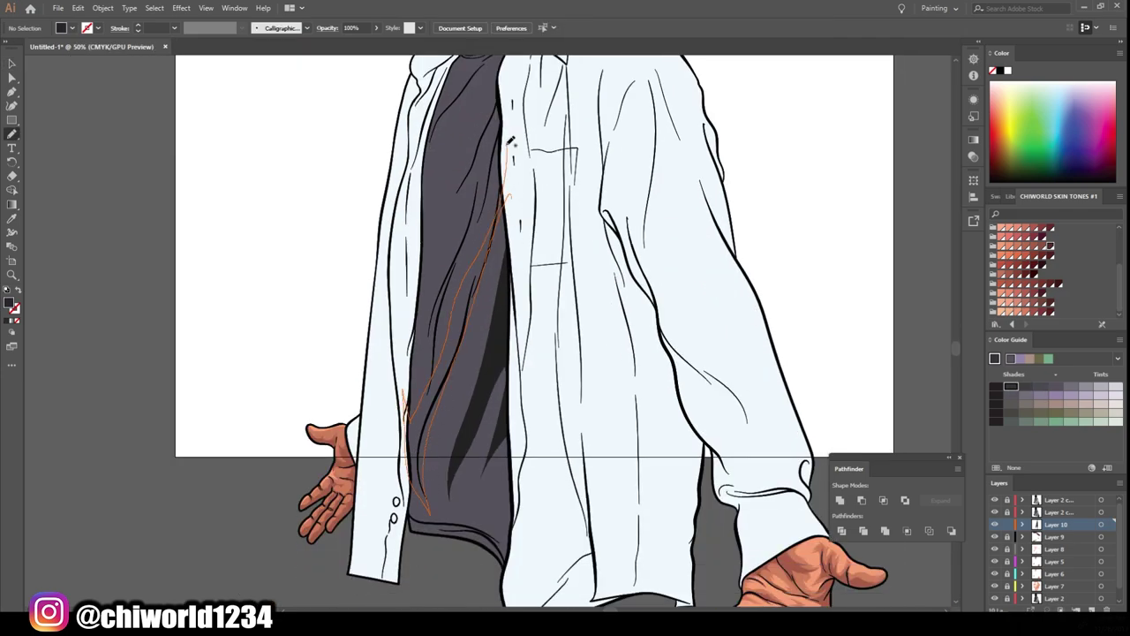
{"action": "scroll", "coordinate": [481, 154], "scroll_direction": "up", "scroll_amount": 1}
{"action": "scroll", "coordinate": [459, 265], "scroll_direction": "up", "scroll_amount": 2}
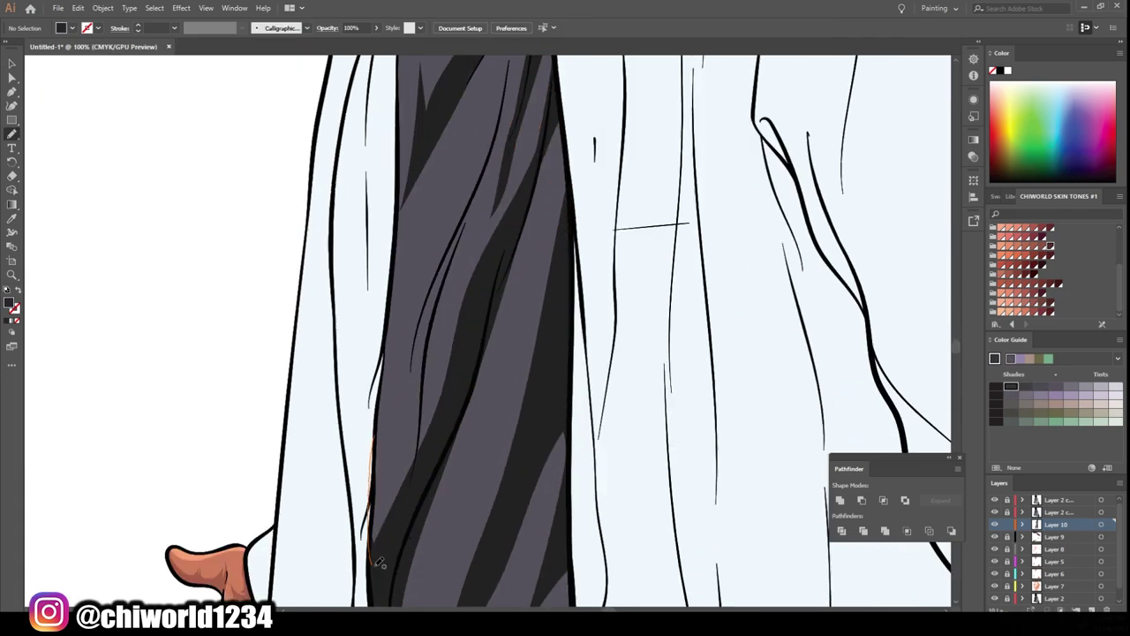
{"action": "scroll", "coordinate": [368, 513], "scroll_direction": "down", "scroll_amount": 3}
{"action": "scroll", "coordinate": [673, 464], "scroll_direction": "down", "scroll_amount": 3}
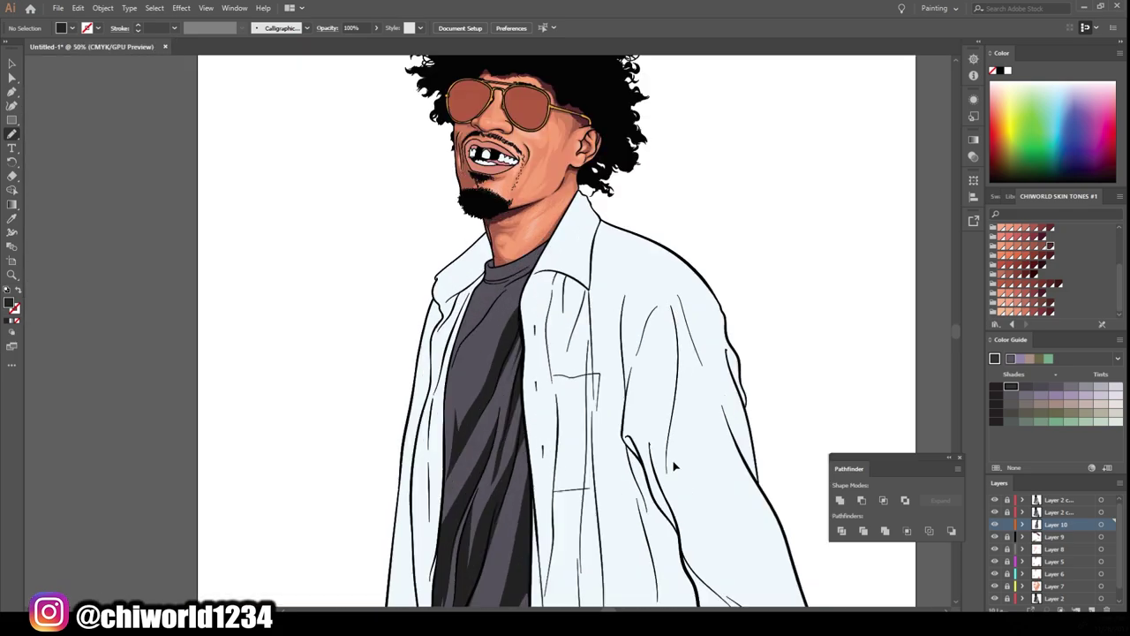
{"action": "scroll", "coordinate": [654, 486], "scroll_direction": "up", "scroll_amount": 2}
{"action": "scroll", "coordinate": [645, 499], "scroll_direction": "up", "scroll_amount": 1}
{"action": "scroll", "coordinate": [633, 511], "scroll_direction": "up", "scroll_amount": 2}
{"action": "scroll", "coordinate": [427, 314], "scroll_direction": "up", "scroll_amount": 2}
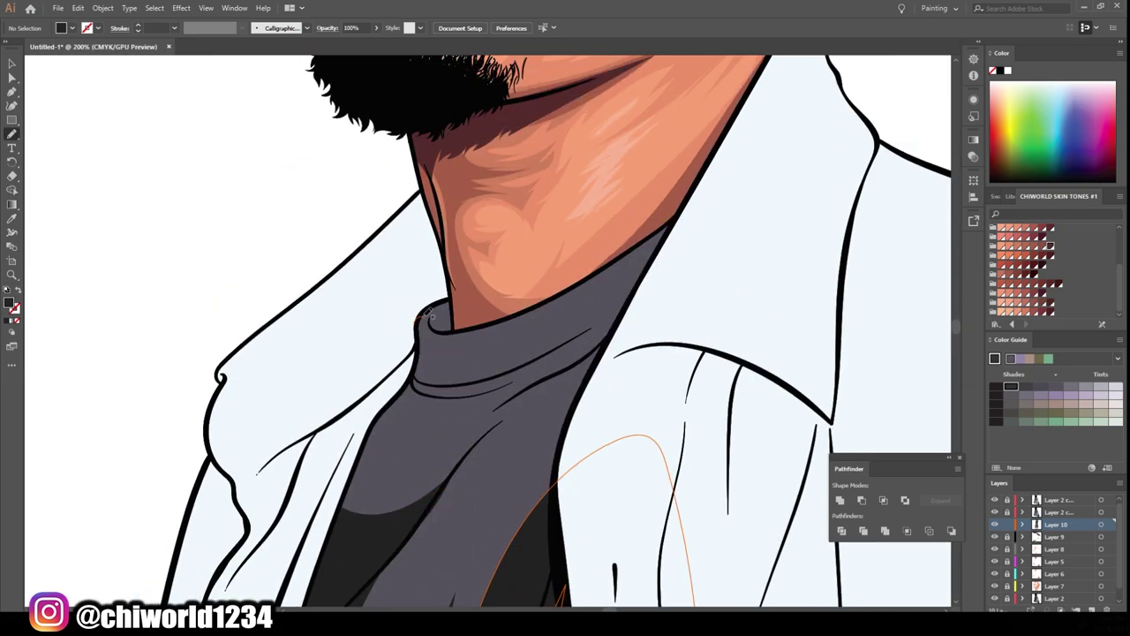
{"action": "scroll", "coordinate": [541, 357], "scroll_direction": "down", "scroll_amount": 2}
{"action": "scroll", "coordinate": [391, 360], "scroll_direction": "down", "scroll_amount": 4}
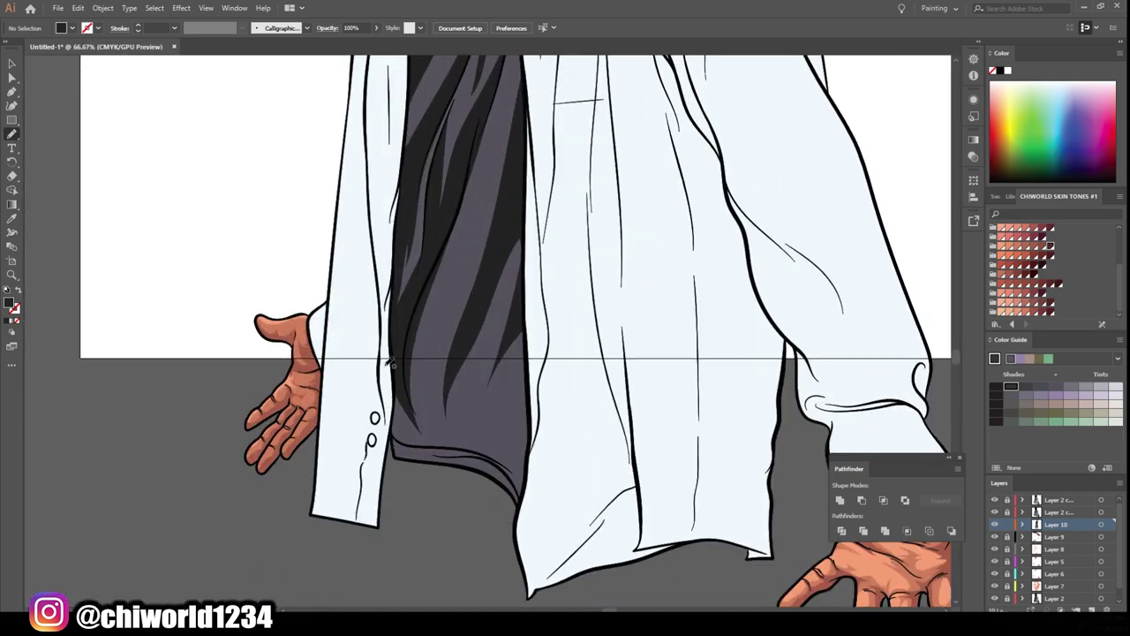
{"action": "scroll", "coordinate": [413, 301], "scroll_direction": "up", "scroll_amount": 2}
{"action": "scroll", "coordinate": [517, 380], "scroll_direction": "down", "scroll_amount": 2}
{"action": "scroll", "coordinate": [521, 388], "scroll_direction": "down", "scroll_amount": 2}
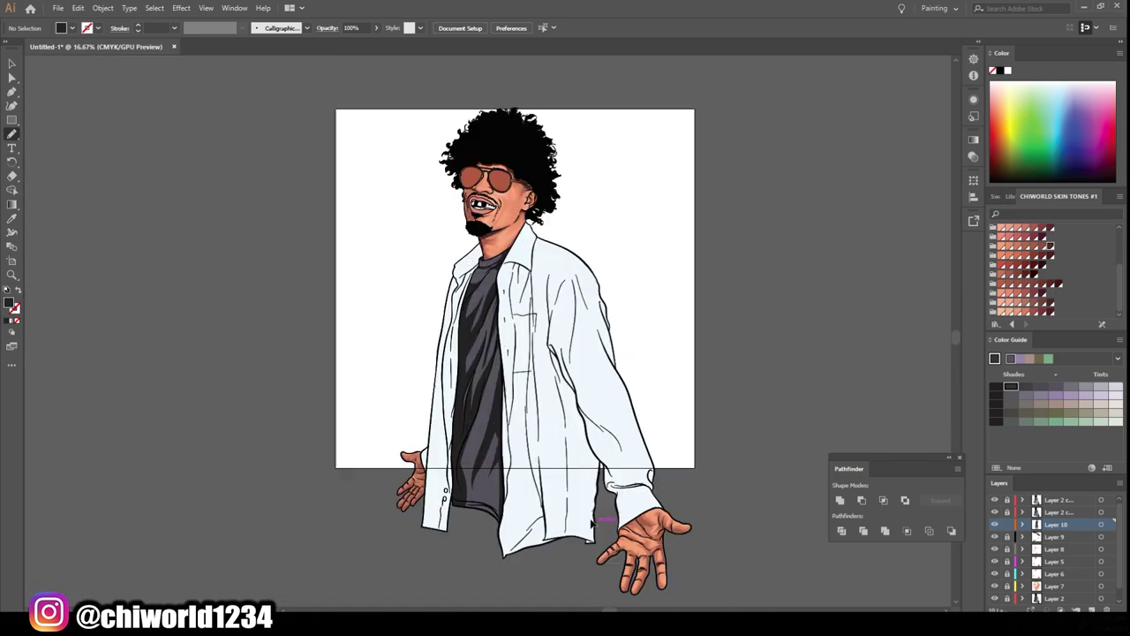
Step: Check the T-shirt group, then add a new layer for the shirt shadows
{"action": "key", "text": "v"}
{"action": "double_click", "coordinate": [482, 353]}
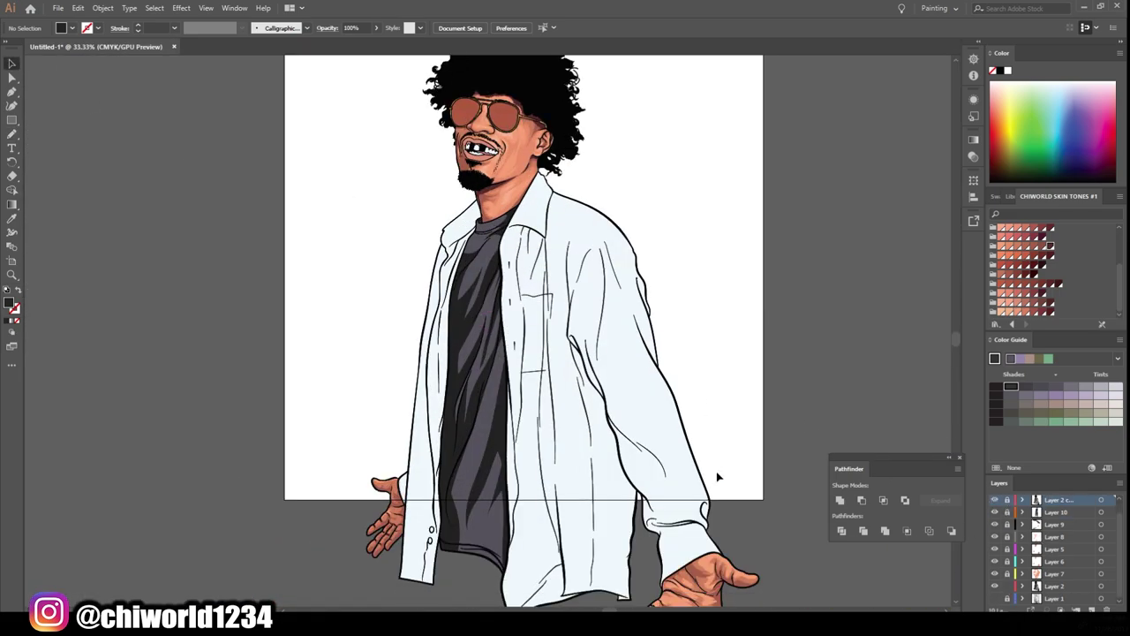
{"action": "key", "text": "Escape"}
{"action": "scroll", "coordinate": [530, 319], "scroll_direction": "up", "scroll_amount": 2}
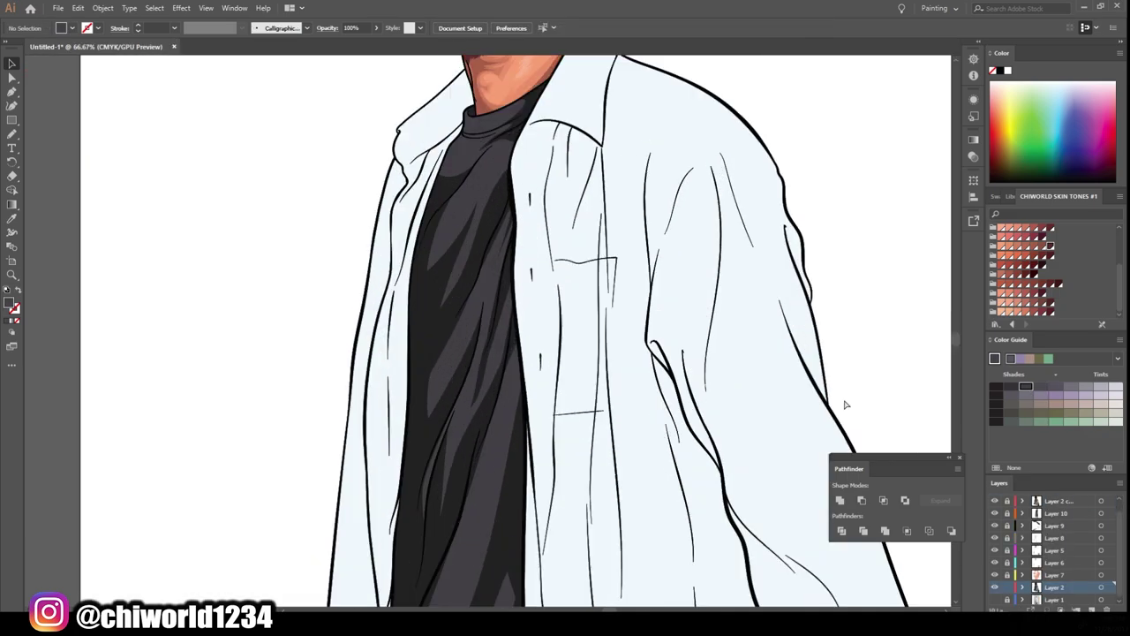
{"action": "scroll", "coordinate": [529, 319], "scroll_direction": "up", "scroll_amount": 1}
{"action": "left_click", "coordinate": [1096, 603]}
{"action": "key", "text": "ctrl+minus"}
{"action": "key", "text": "ctrl+minus"}
{"action": "key", "text": "ctrl+minus"}
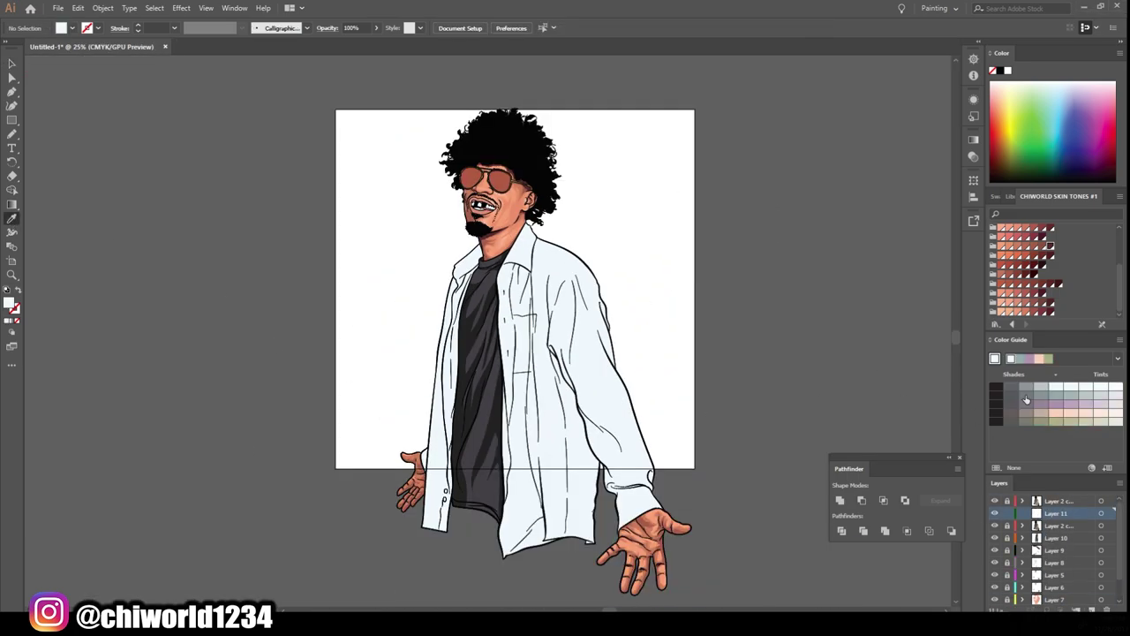
Step: Paint grey Blob Brush shadows along the sleeve fold, lower folds and under the collar
{"action": "key", "text": "b"}
{"action": "scroll", "coordinate": [613, 474], "scroll_direction": "up", "scroll_amount": 2}
{"action": "scroll", "coordinate": [665, 487], "scroll_direction": "up", "scroll_amount": 2}
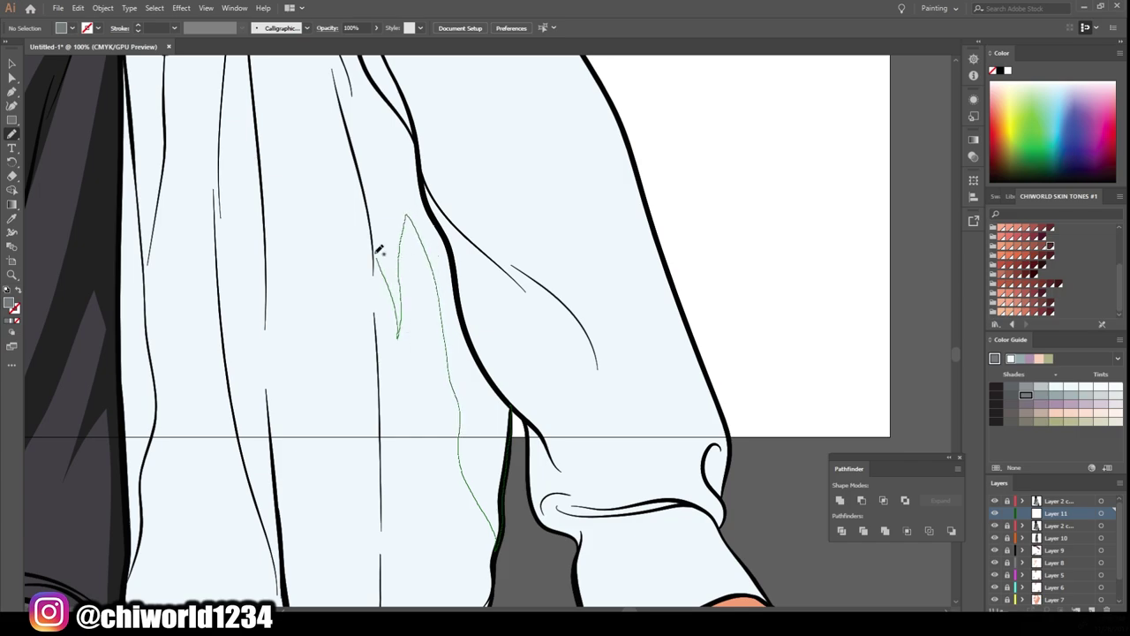
{"action": "scroll", "coordinate": [495, 415], "scroll_direction": "up", "scroll_amount": 1}
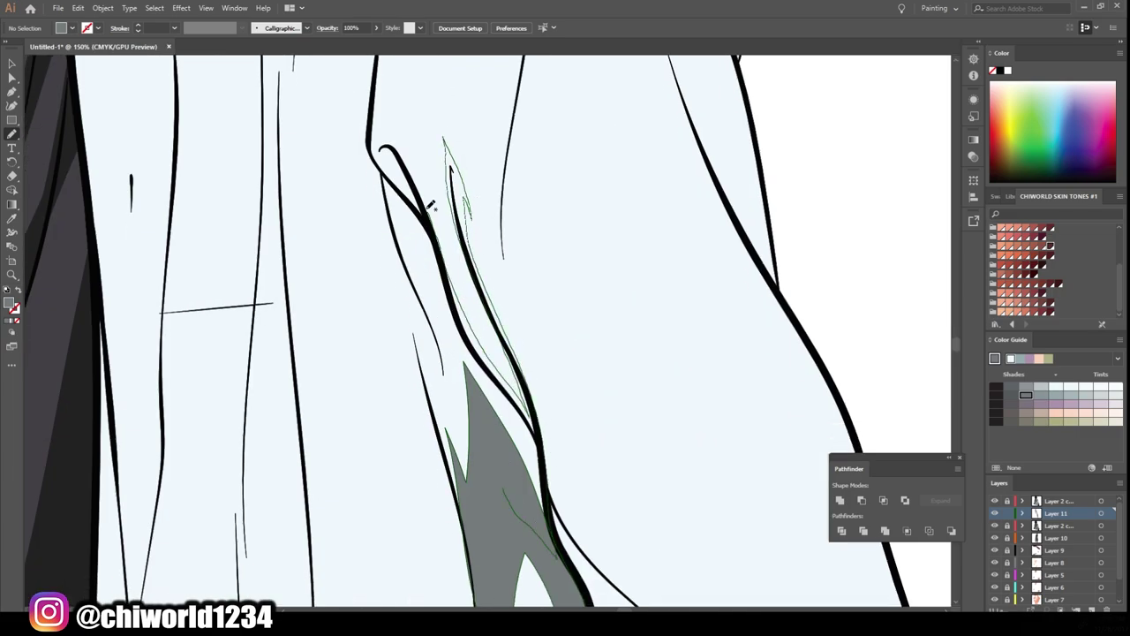
{"action": "scroll", "coordinate": [444, 446], "scroll_direction": "down", "scroll_amount": 5}
{"action": "scroll", "coordinate": [470, 170], "scroll_direction": "up", "scroll_amount": 5}
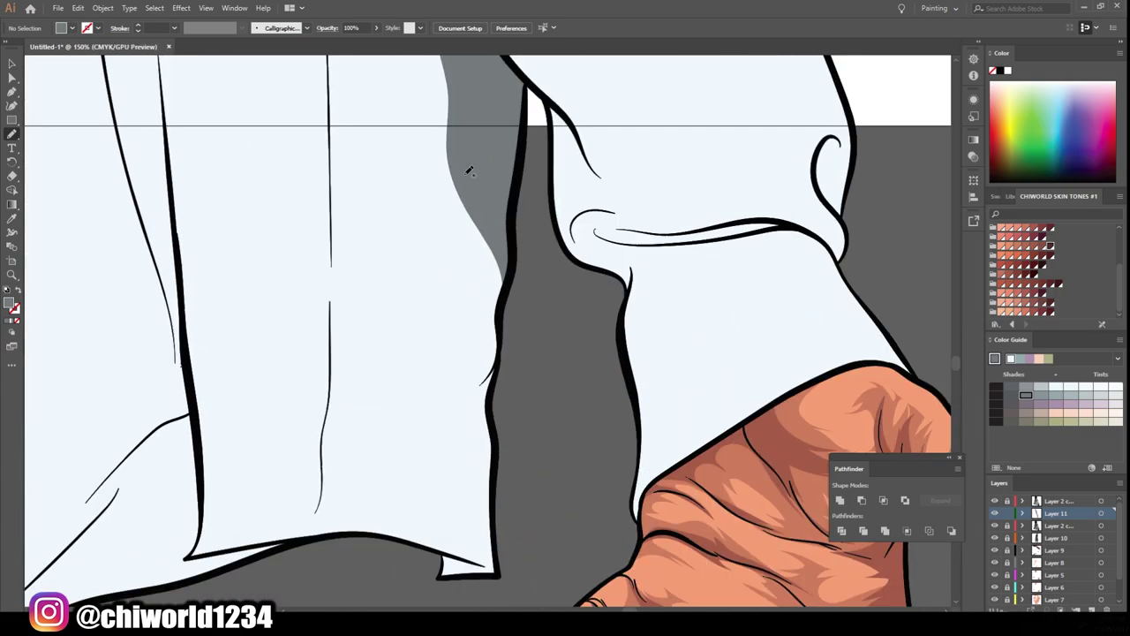
{"action": "left_click_drag", "start_coordinate": [496, 569], "coordinate": [494, 494]}
{"action": "scroll", "coordinate": [505, 398], "scroll_direction": "down", "scroll_amount": 1}
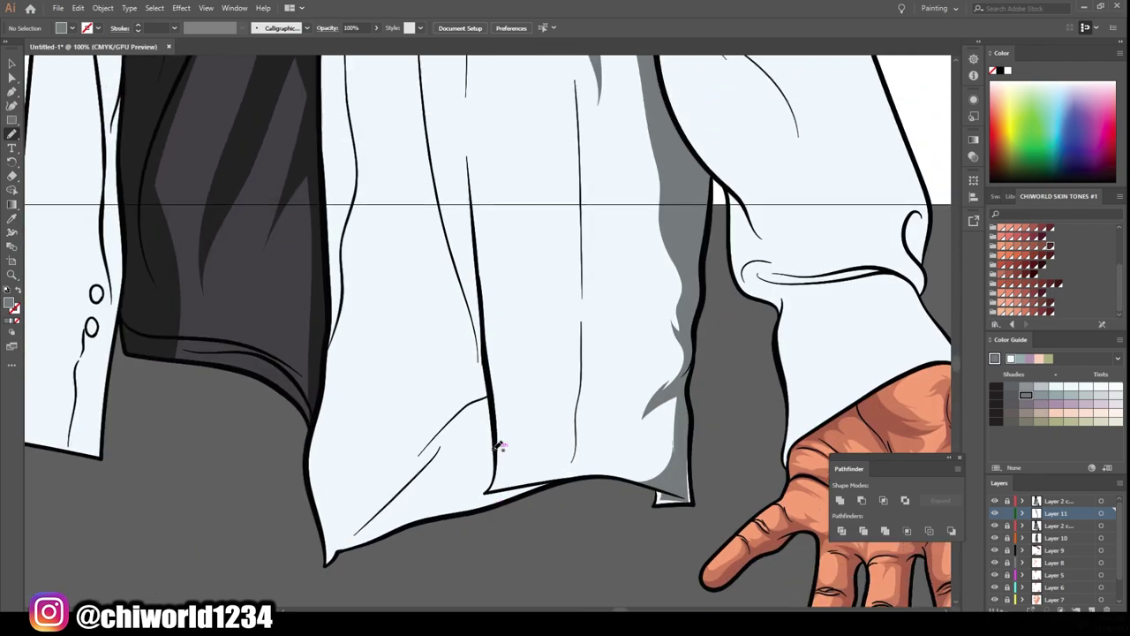
{"action": "left_click_drag", "start_coordinate": [433, 139], "coordinate": [432, 142]}
{"action": "scroll", "coordinate": [433, 141], "scroll_direction": "down", "scroll_amount": 1}
{"action": "scroll", "coordinate": [481, 555], "scroll_direction": "up", "scroll_amount": 5}
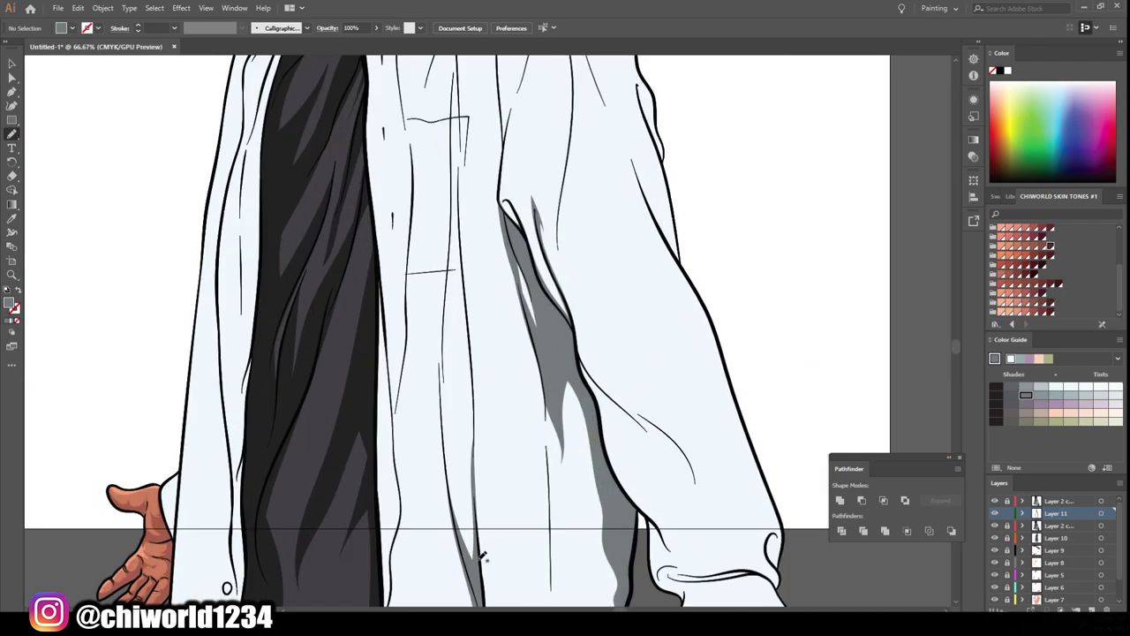
{"action": "scroll", "coordinate": [456, 77], "scroll_direction": "down", "scroll_amount": 3}
{"action": "scroll", "coordinate": [441, 308], "scroll_direction": "up", "scroll_amount": 3}
{"action": "left_click_drag", "start_coordinate": [438, 519], "coordinate": [433, 141]}
{"action": "scroll", "coordinate": [433, 141], "scroll_direction": "down", "scroll_amount": 3}
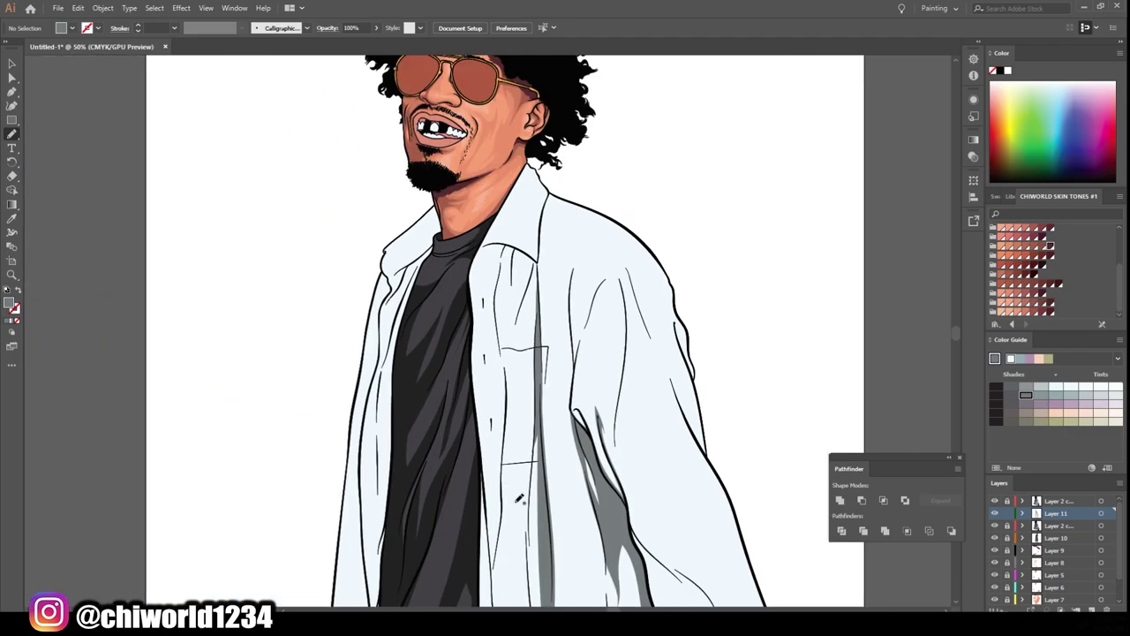
{"action": "scroll", "coordinate": [410, 181], "scroll_direction": "up", "scroll_amount": 4}
{"action": "left_click_drag", "start_coordinate": [654, 292], "coordinate": [410, 181]}
{"action": "left_click_drag", "start_coordinate": [587, 522], "coordinate": [587, 523]}
Step: Shade the shirt edge by the left cuff, the inner left front and beneath the collar
{"action": "scroll", "coordinate": [757, 273], "scroll_direction": "down", "scroll_amount": 3}
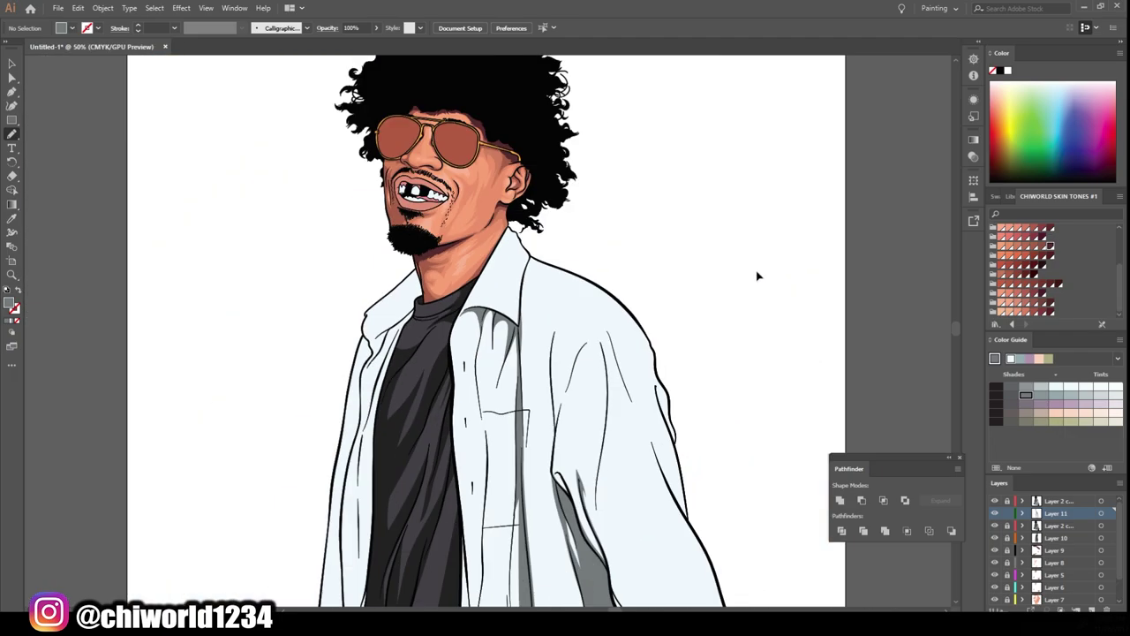
{"action": "scroll", "coordinate": [540, 310], "scroll_direction": "up", "scroll_amount": 3}
{"action": "scroll", "coordinate": [540, 310], "scroll_direction": "down", "scroll_amount": 3}
{"action": "scroll", "coordinate": [581, 277], "scroll_direction": "up", "scroll_amount": 2}
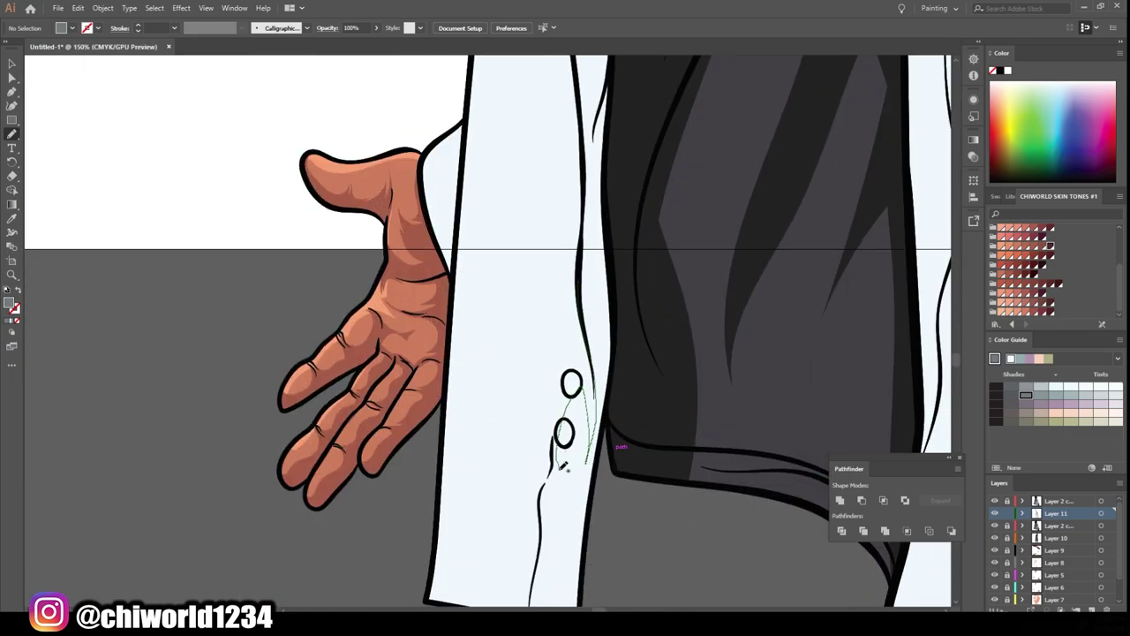
{"action": "left_click_drag", "start_coordinate": [546, 528], "coordinate": [546, 528]}
{"action": "scroll", "coordinate": [546, 529], "scroll_direction": "up", "scroll_amount": 3}
{"action": "scroll", "coordinate": [581, 247], "scroll_direction": "up", "scroll_amount": 3}
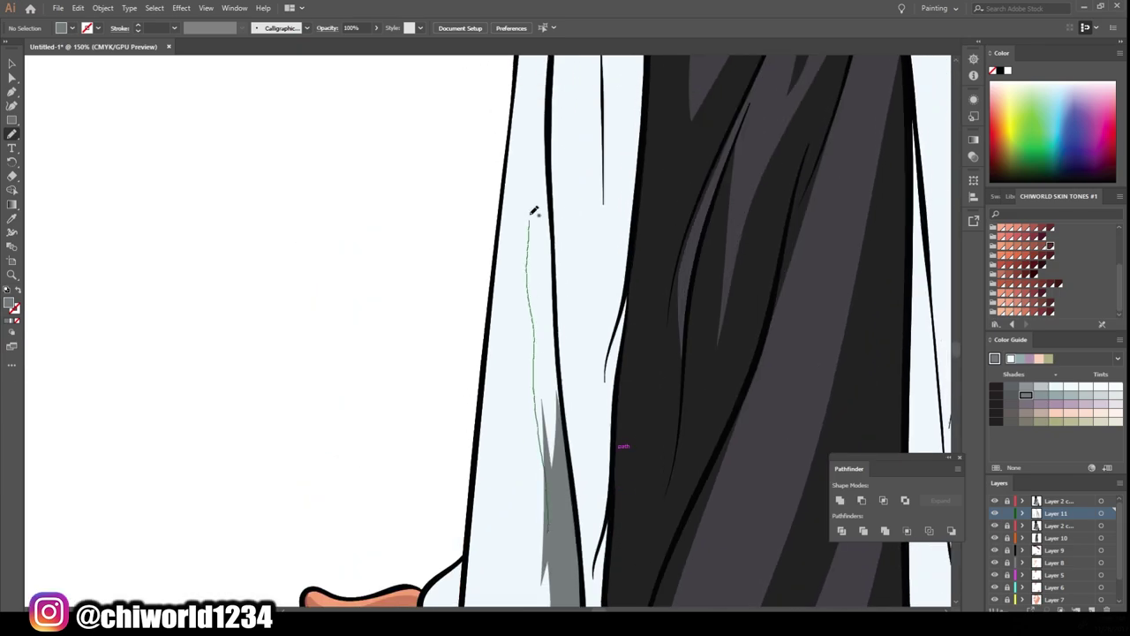
{"action": "scroll", "coordinate": [565, 265], "scroll_direction": "up", "scroll_amount": 3}
{"action": "left_click_drag", "start_coordinate": [590, 80], "coordinate": [582, 499]}
{"action": "scroll", "coordinate": [583, 498], "scroll_direction": "up", "scroll_amount": 3}
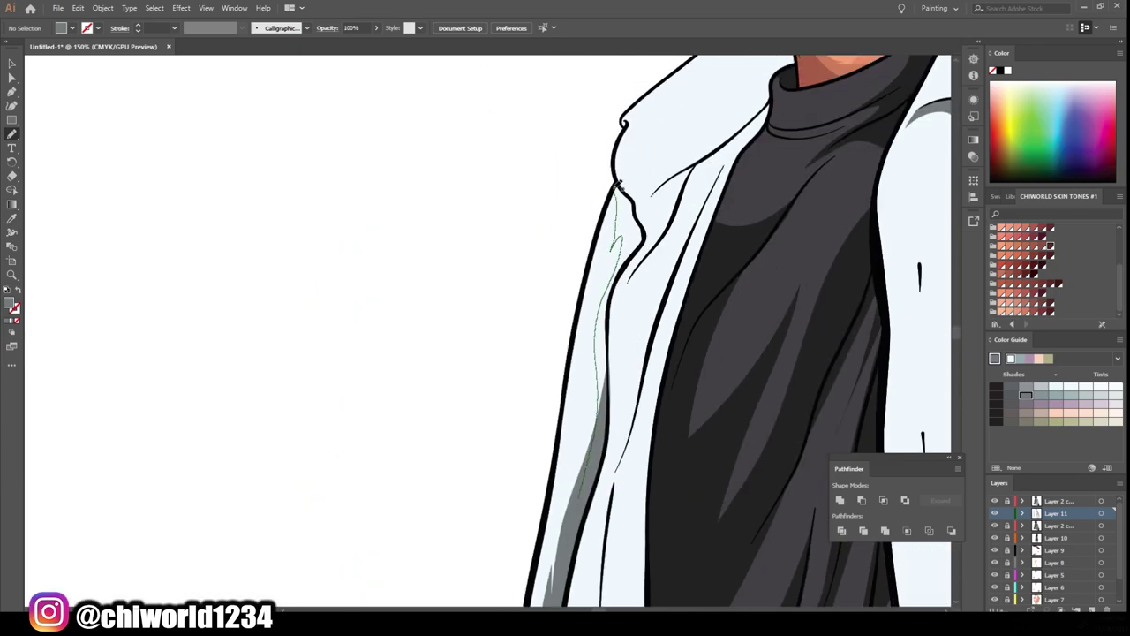
{"action": "left_click_drag", "start_coordinate": [619, 186], "coordinate": [618, 185]}
{"action": "scroll", "coordinate": [619, 186], "scroll_direction": "up", "scroll_amount": 5}
{"action": "scroll", "coordinate": [706, 343], "scroll_direction": "up", "scroll_amount": 1}
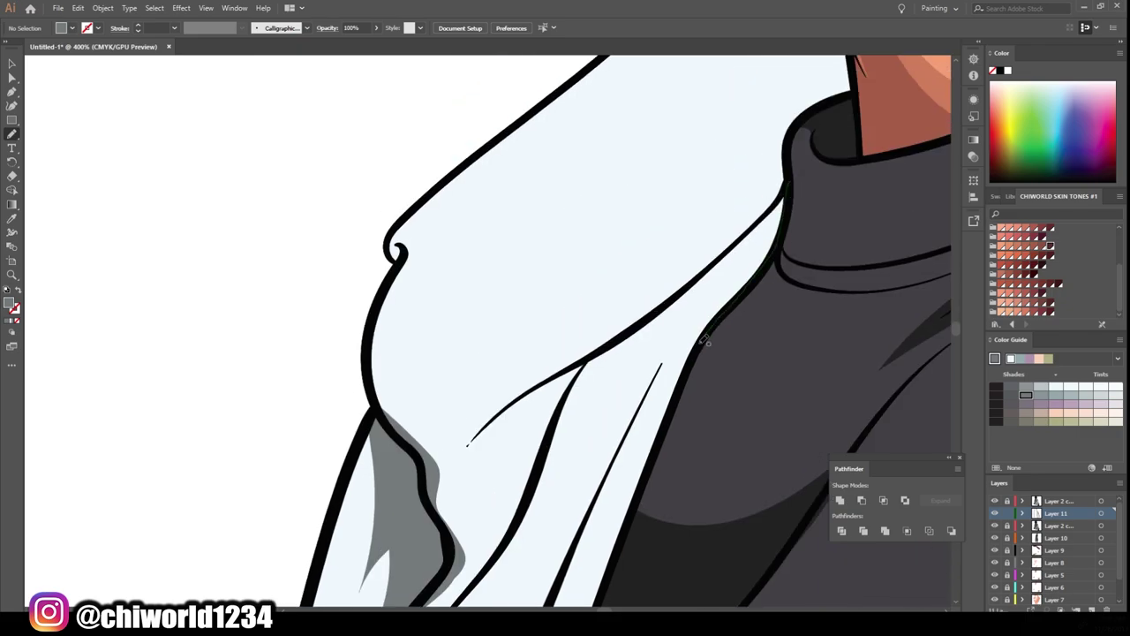
{"action": "scroll", "coordinate": [533, 402], "scroll_direction": "down", "scroll_amount": 5}
{"action": "scroll", "coordinate": [820, 310], "scroll_direction": "up", "scroll_amount": 5}
{"action": "left_click_drag", "start_coordinate": [459, 552], "coordinate": [476, 436]}
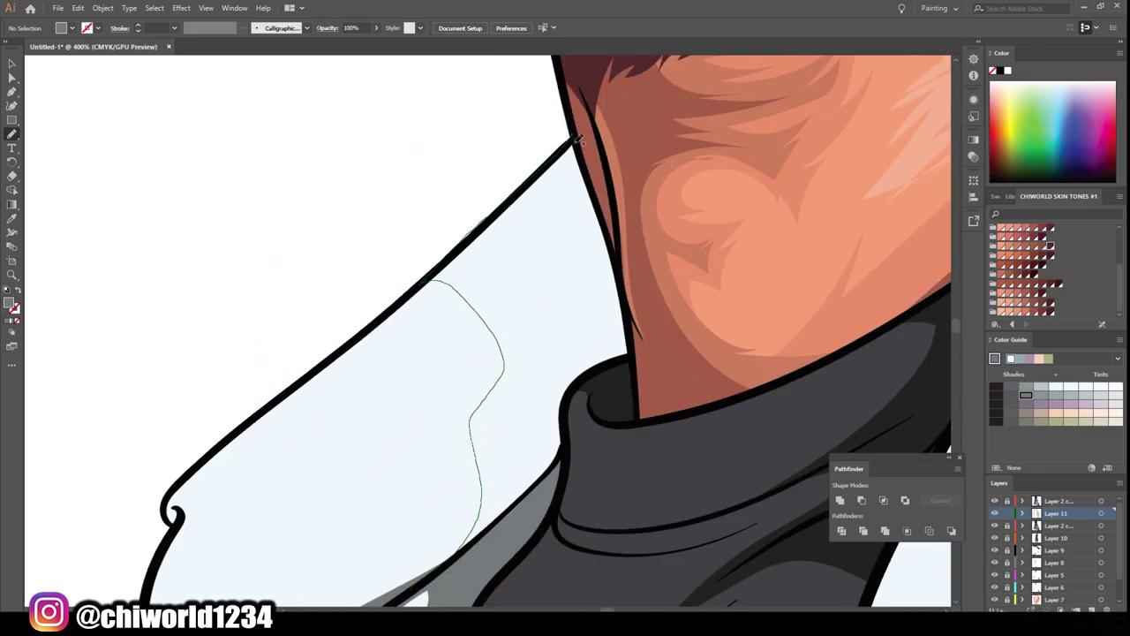
Step: Paint one more grey shadow shape along a shirt fold
{"action": "scroll", "coordinate": [506, 538], "scroll_direction": "down", "scroll_amount": 5}
{"action": "scroll", "coordinate": [490, 276], "scroll_direction": "up", "scroll_amount": 4}
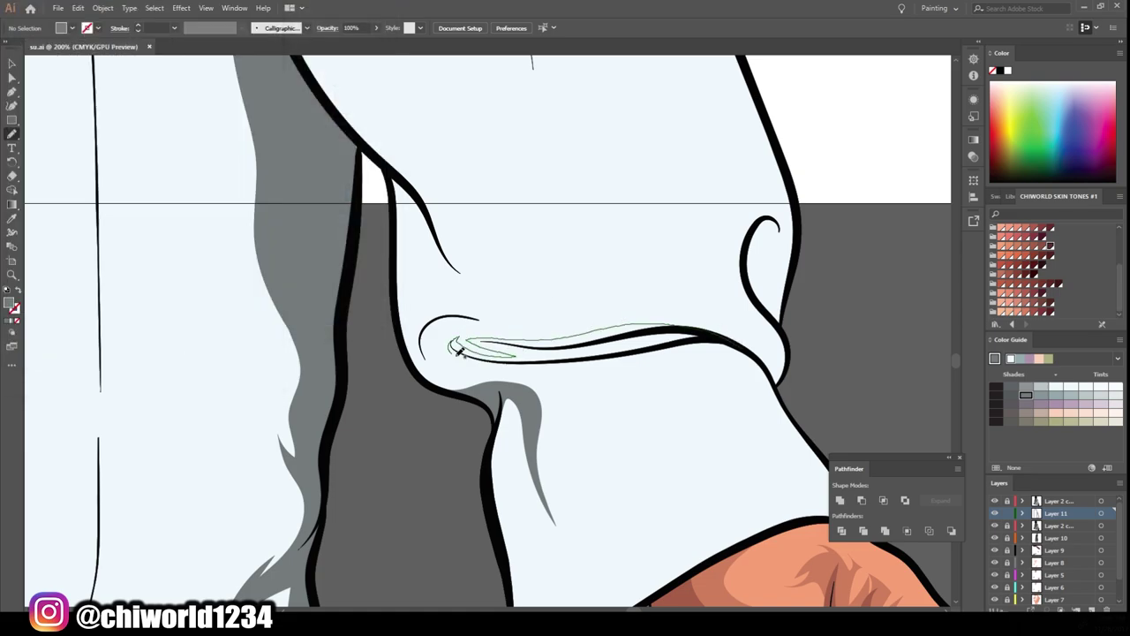
{"action": "scroll", "coordinate": [757, 391], "scroll_direction": "up", "scroll_amount": 3}
{"action": "scroll", "coordinate": [364, 296], "scroll_direction": "up", "scroll_amount": 1}
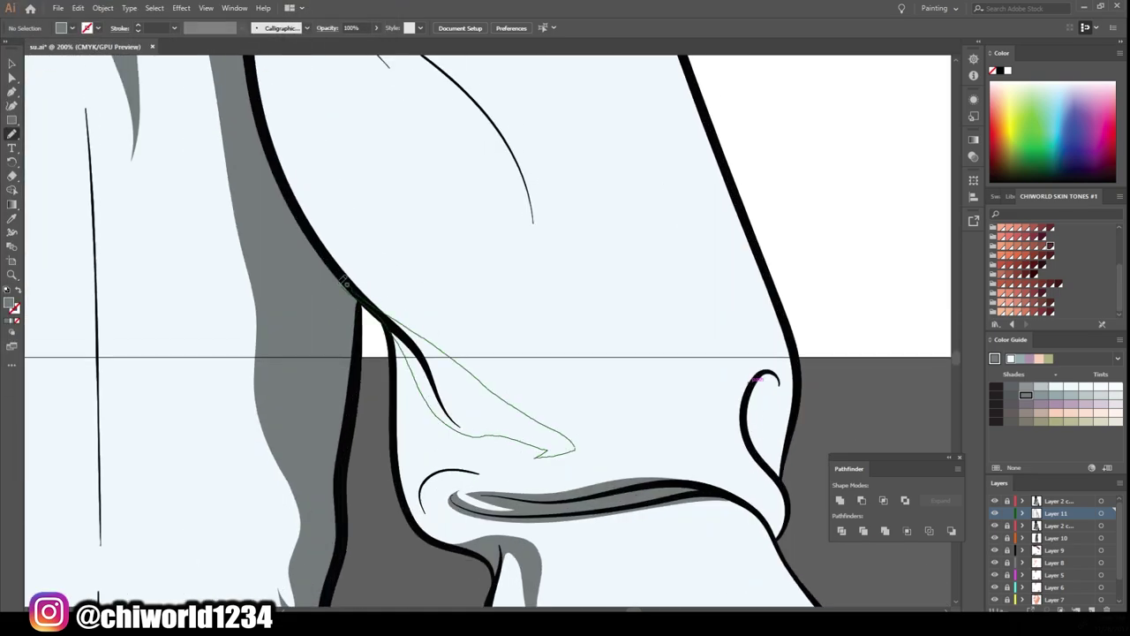
{"action": "scroll", "coordinate": [345, 283], "scroll_direction": "down", "scroll_amount": 4}
{"action": "scroll", "coordinate": [406, 331], "scroll_direction": "up", "scroll_amount": 3}
{"action": "scroll", "coordinate": [376, 458], "scroll_direction": "down", "scroll_amount": 4}
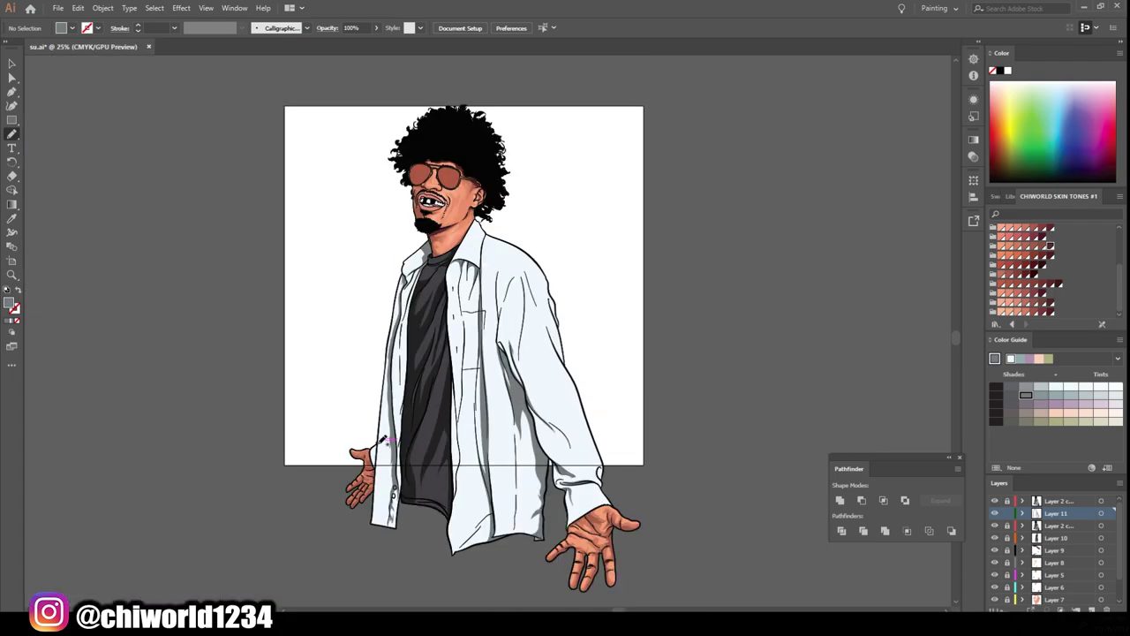
{"action": "scroll", "coordinate": [366, 435], "scroll_direction": "up", "scroll_amount": 4}
{"action": "scroll", "coordinate": [598, 541], "scroll_direction": "up", "scroll_amount": 2}
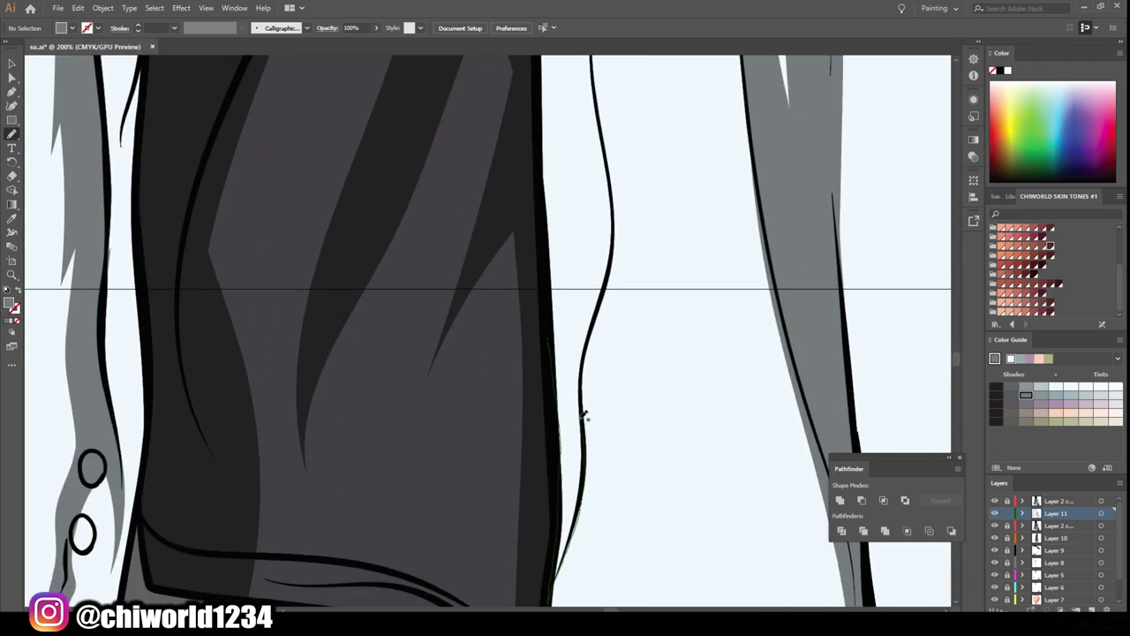
{"action": "scroll", "coordinate": [582, 415], "scroll_direction": "up", "scroll_amount": 2}
{"action": "scroll", "coordinate": [559, 341], "scroll_direction": "up", "scroll_amount": 5}
{"action": "scroll", "coordinate": [568, 159], "scroll_direction": "down", "scroll_amount": 3}
{"action": "scroll", "coordinate": [419, 181], "scroll_direction": "up", "scroll_amount": 2}
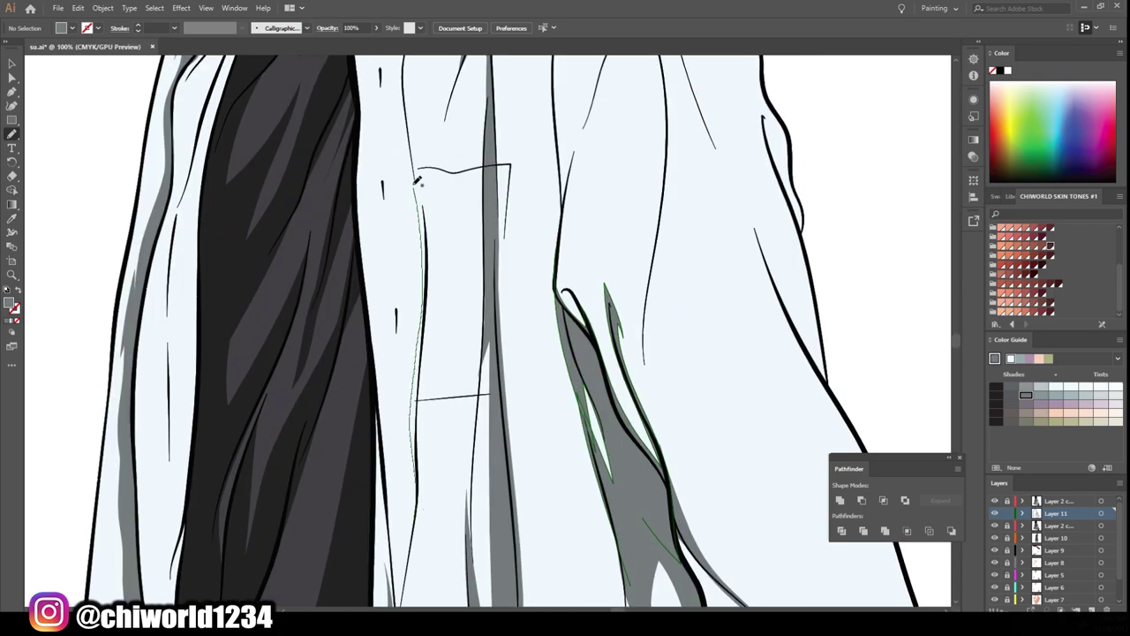
{"action": "left_click_drag", "start_coordinate": [419, 181], "coordinate": [408, 102]}
{"action": "scroll", "coordinate": [529, 371], "scroll_direction": "down", "scroll_amount": 4}
Step: On a new layer, paint lighter shadows beside the shirt pocket and across the shirt
{"action": "key", "text": "ctrl+l"}
{"action": "scroll", "coordinate": [578, 554], "scroll_direction": "up", "scroll_amount": 4}
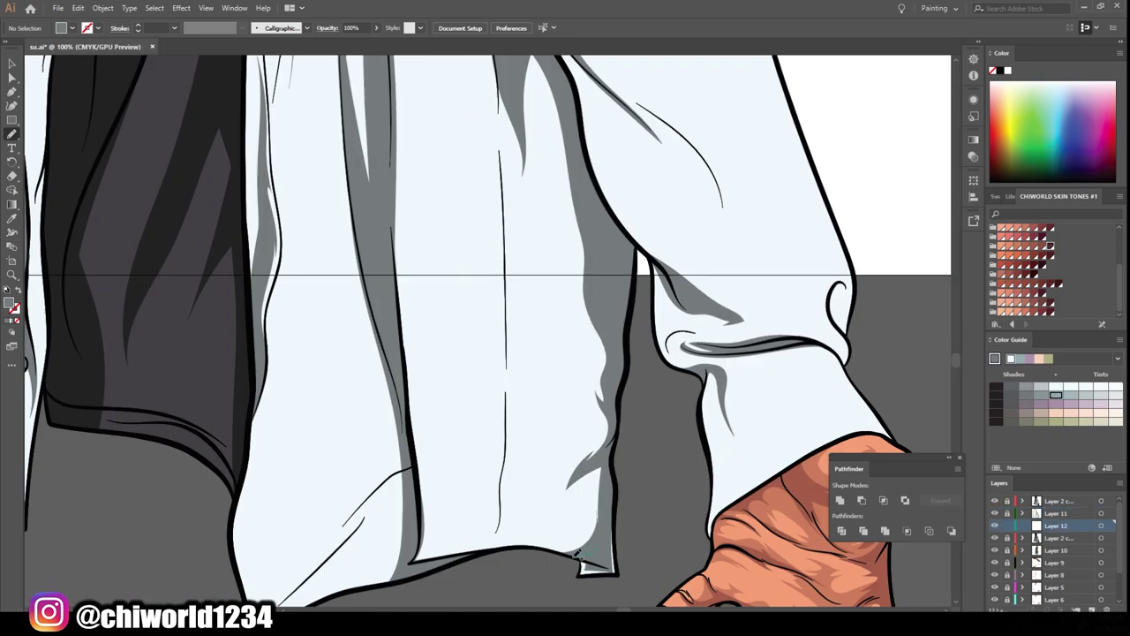
{"action": "scroll", "coordinate": [555, 162], "scroll_direction": "down", "scroll_amount": 1}
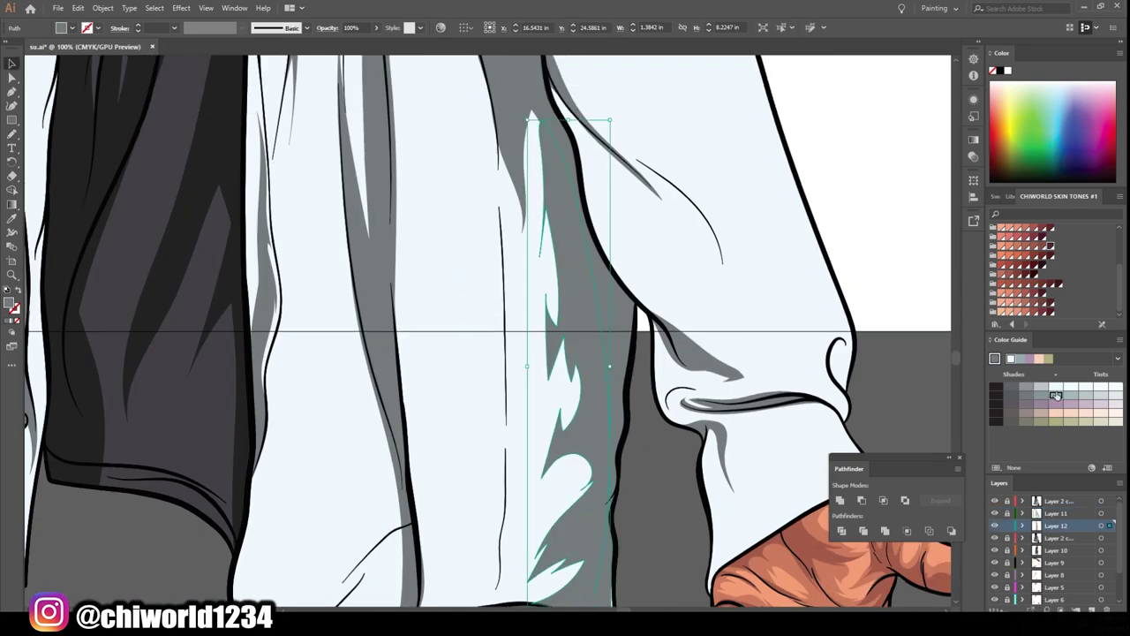
{"action": "scroll", "coordinate": [690, 364], "scroll_direction": "down", "scroll_amount": 3}
{"action": "scroll", "coordinate": [554, 399], "scroll_direction": "up", "scroll_amount": 3}
{"action": "scroll", "coordinate": [560, 391], "scroll_direction": "up", "scroll_amount": 2}
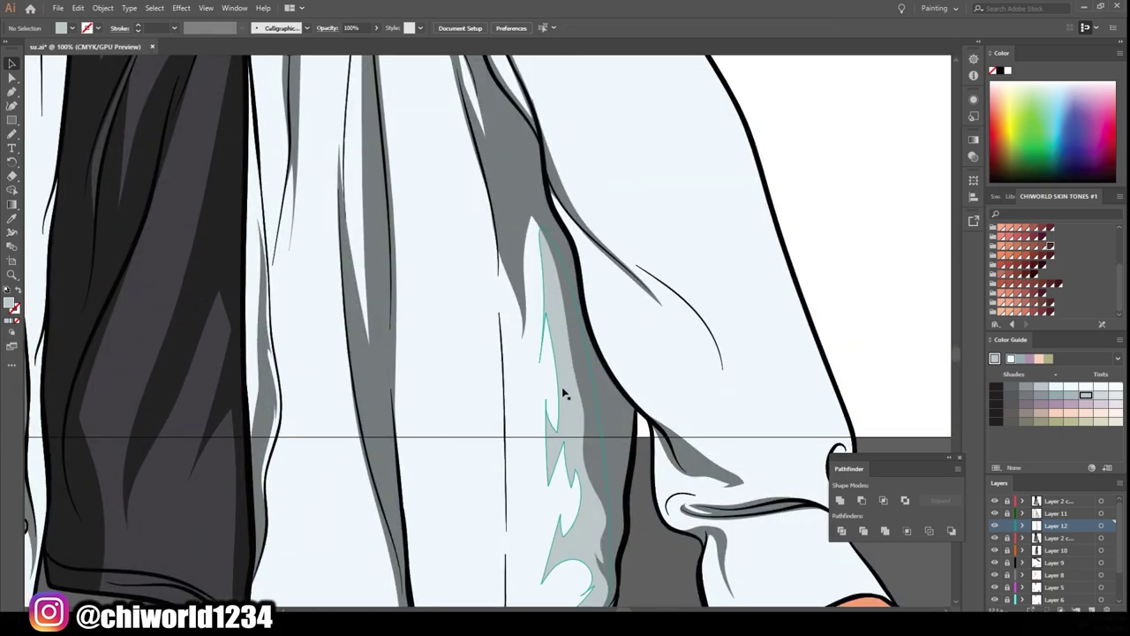
{"action": "scroll", "coordinate": [601, 441], "scroll_direction": "down", "scroll_amount": 2}
{"action": "scroll", "coordinate": [533, 265], "scroll_direction": "down", "scroll_amount": 1}
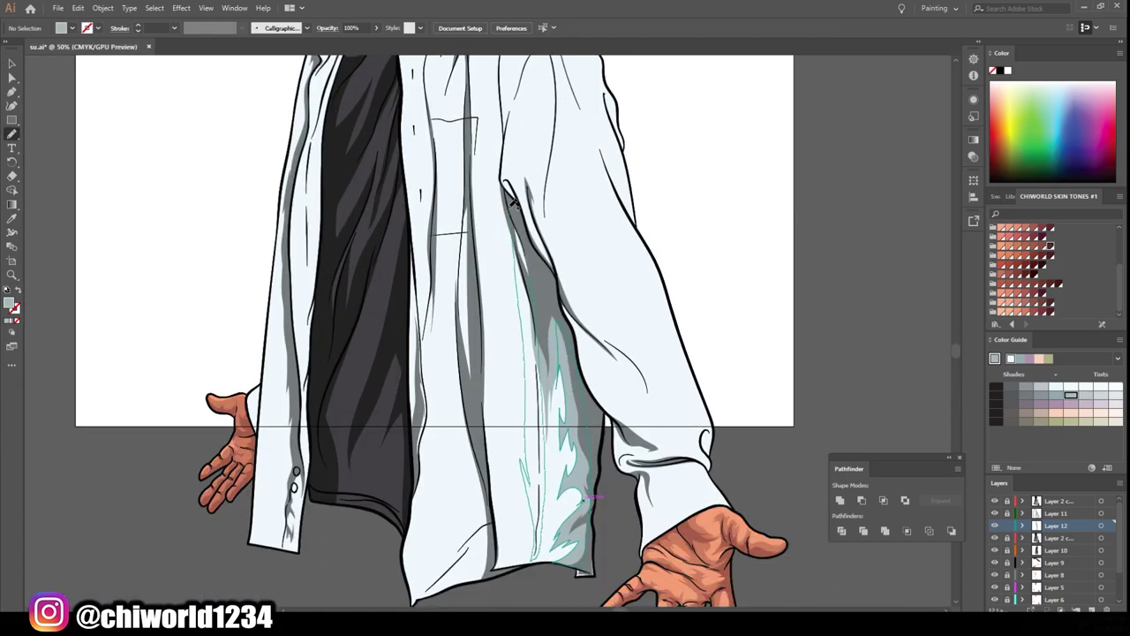
{"action": "scroll", "coordinate": [481, 446], "scroll_direction": "up", "scroll_amount": 1}
{"action": "scroll", "coordinate": [530, 548], "scroll_direction": "up", "scroll_amount": 2}
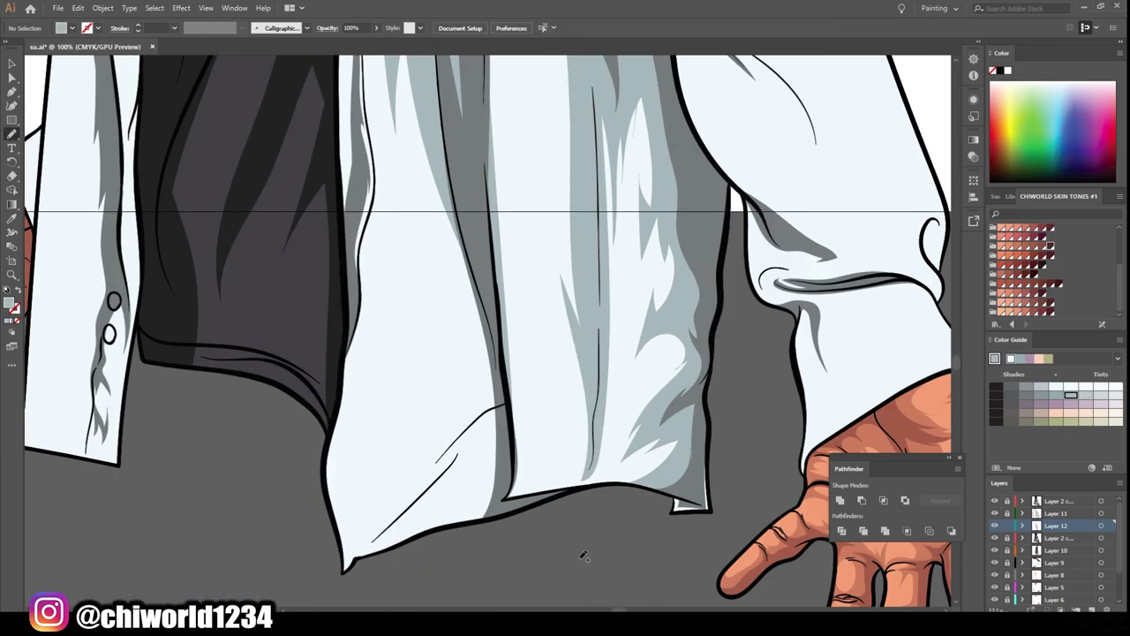
{"action": "scroll", "coordinate": [442, 452], "scroll_direction": "up", "scroll_amount": 5}
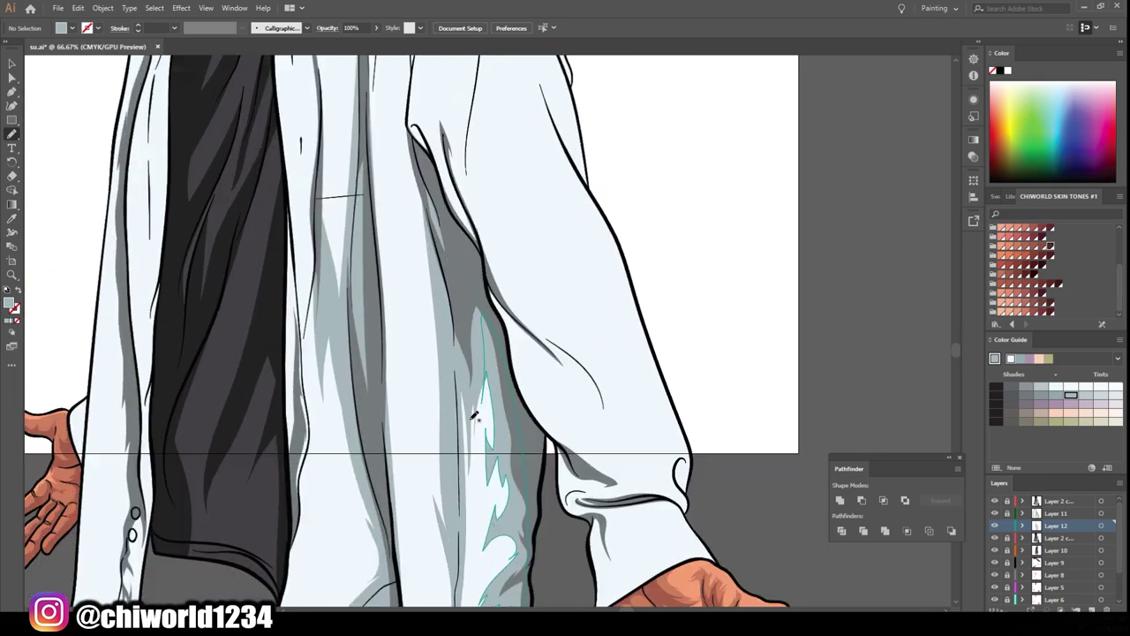
{"action": "scroll", "coordinate": [739, 469], "scroll_direction": "up", "scroll_amount": 1}
{"action": "scroll", "coordinate": [316, 311], "scroll_direction": "down", "scroll_amount": 4}
{"action": "scroll", "coordinate": [315, 311], "scroll_direction": "down", "scroll_amount": 2}
{"action": "left_click_drag", "start_coordinate": [515, 429], "coordinate": [534, 378]}
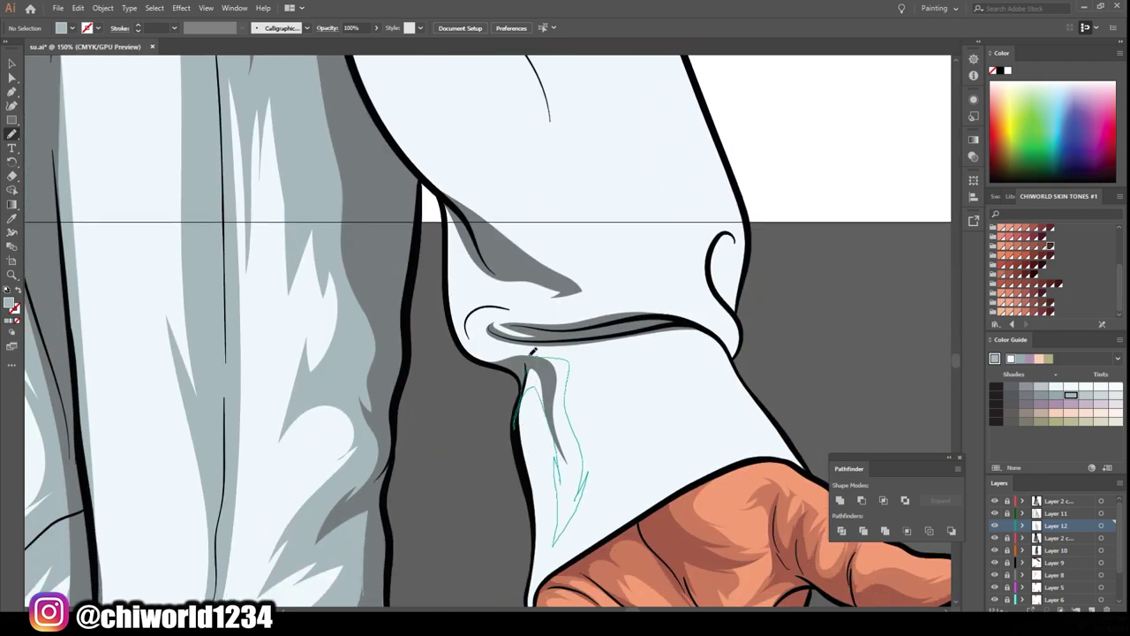
{"action": "scroll", "coordinate": [522, 371], "scroll_direction": "up", "scroll_amount": 3}
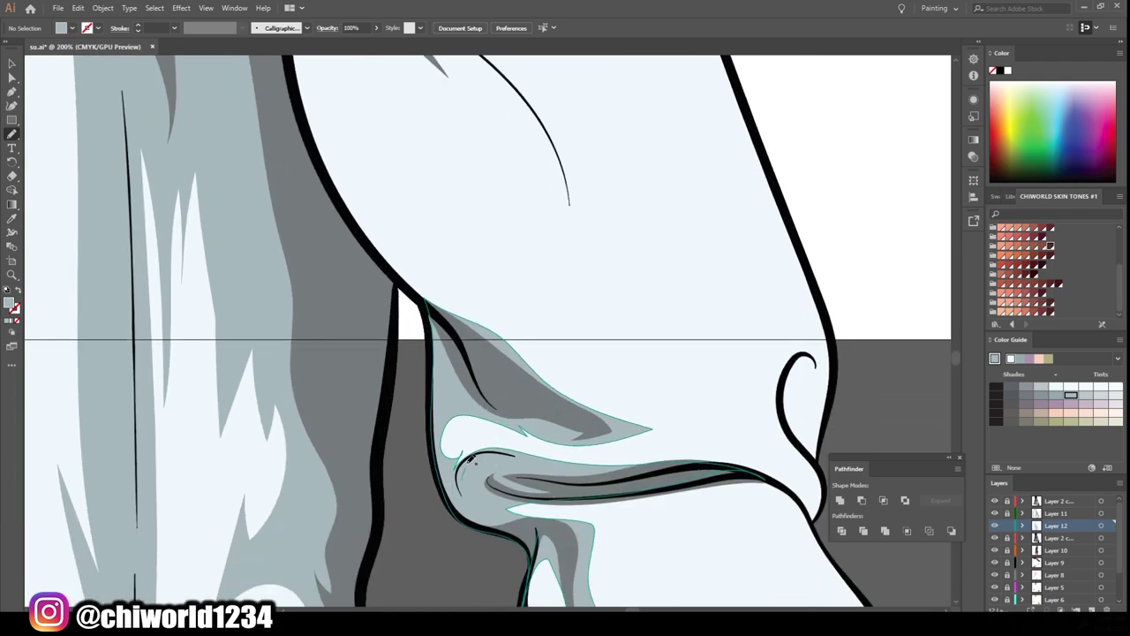
{"action": "scroll", "coordinate": [345, 343], "scroll_direction": "up", "scroll_amount": 5}
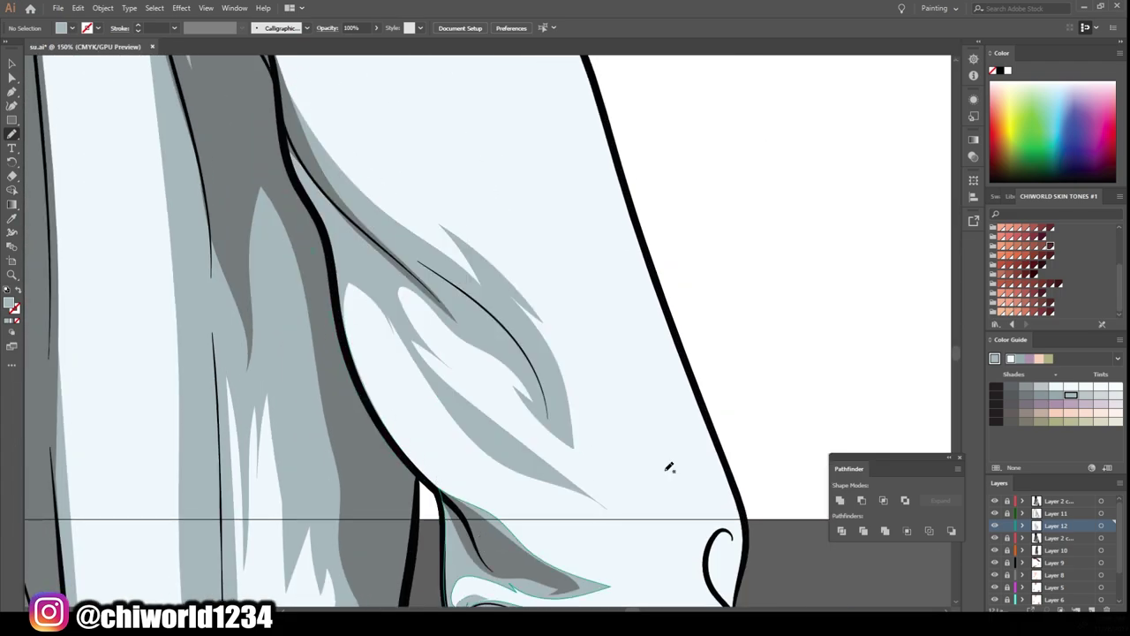
{"action": "scroll", "coordinate": [434, 344], "scroll_direction": "down", "scroll_amount": 2}
{"action": "scroll", "coordinate": [433, 500], "scroll_direction": "up", "scroll_amount": 2}
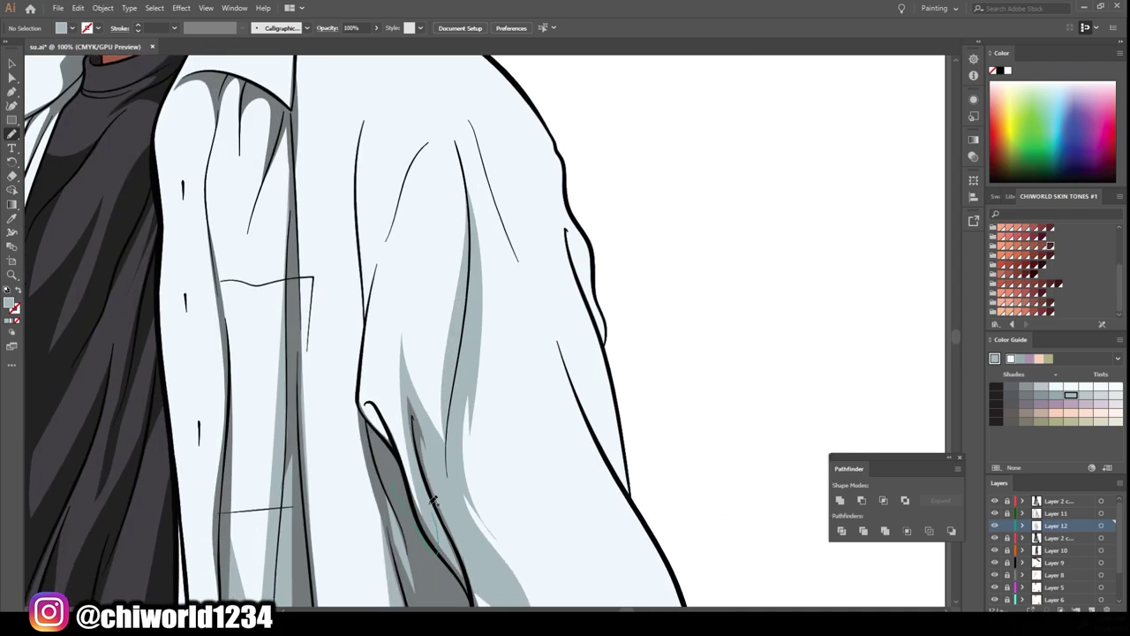
{"action": "scroll", "coordinate": [433, 397], "scroll_direction": "down", "scroll_amount": 2}
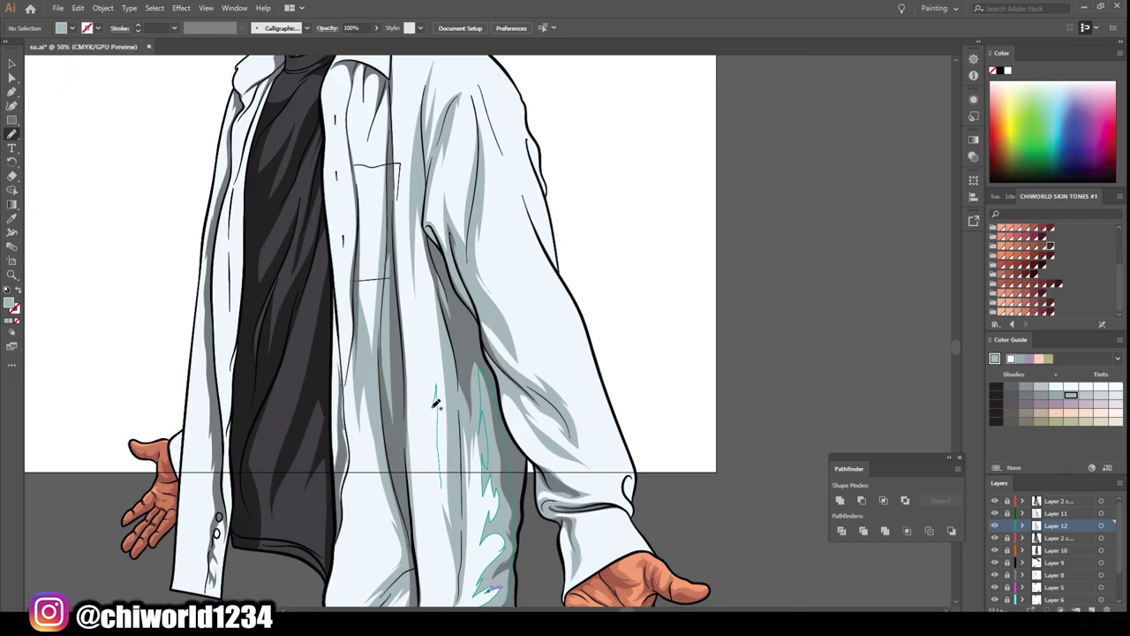
{"action": "scroll", "coordinate": [438, 411], "scroll_direction": "down", "scroll_amount": 2}
{"action": "scroll", "coordinate": [424, 397], "scroll_direction": "up", "scroll_amount": 2}
{"action": "scroll", "coordinate": [424, 397], "scroll_direction": "up", "scroll_amount": 3}
{"action": "left_click_drag", "start_coordinate": [433, 588], "coordinate": [415, 427]}
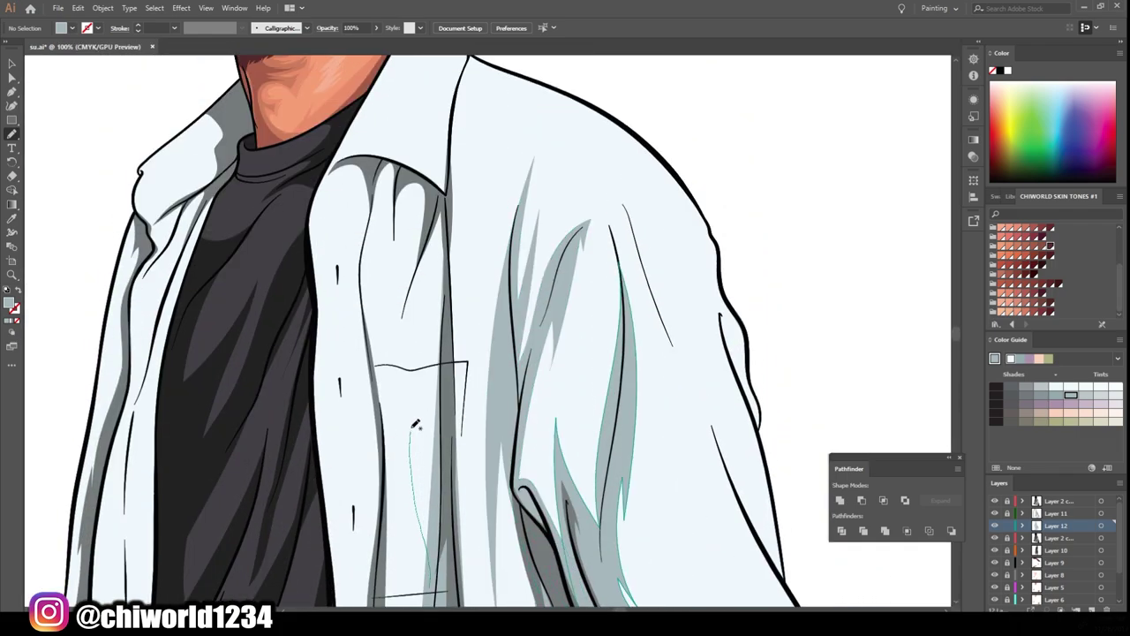
{"action": "scroll", "coordinate": [433, 181], "scroll_direction": "down", "scroll_amount": 3}
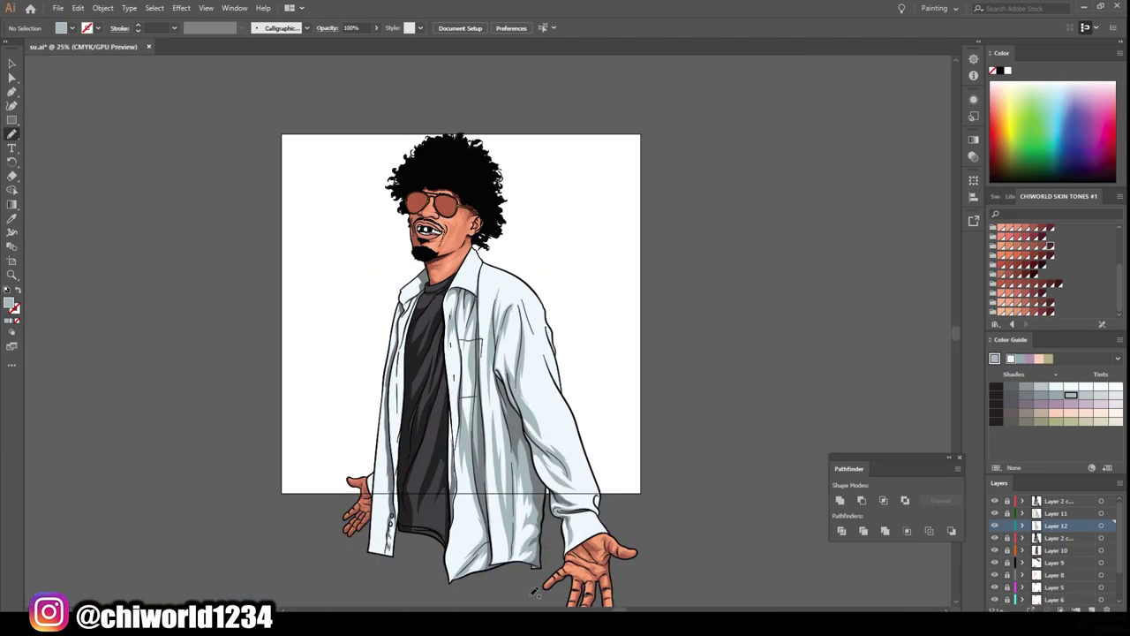
{"action": "scroll", "coordinate": [466, 367], "scroll_direction": "up", "scroll_amount": 3}
{"action": "left_click_drag", "start_coordinate": [541, 528], "coordinate": [456, 337]}
Step: Review the collar and shoulder shading, then zoom out to fit the whole figure
{"action": "scroll", "coordinate": [472, 305], "scroll_direction": "down", "scroll_amount": 3}
{"action": "scroll", "coordinate": [407, 468], "scroll_direction": "up", "scroll_amount": 3}
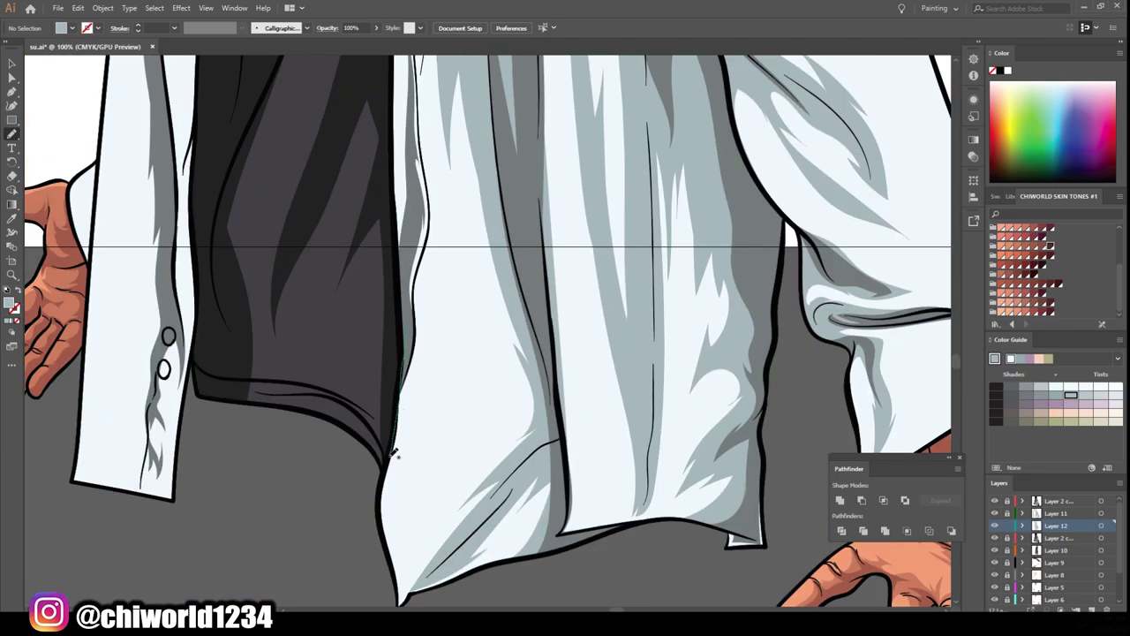
{"action": "scroll", "coordinate": [402, 477], "scroll_direction": "up", "scroll_amount": 2}
{"action": "scroll", "coordinate": [402, 477], "scroll_direction": "up", "scroll_amount": 2}
{"action": "scroll", "coordinate": [402, 477], "scroll_direction": "down", "scroll_amount": 3}
{"action": "scroll", "coordinate": [458, 391], "scroll_direction": "up", "scroll_amount": 2}
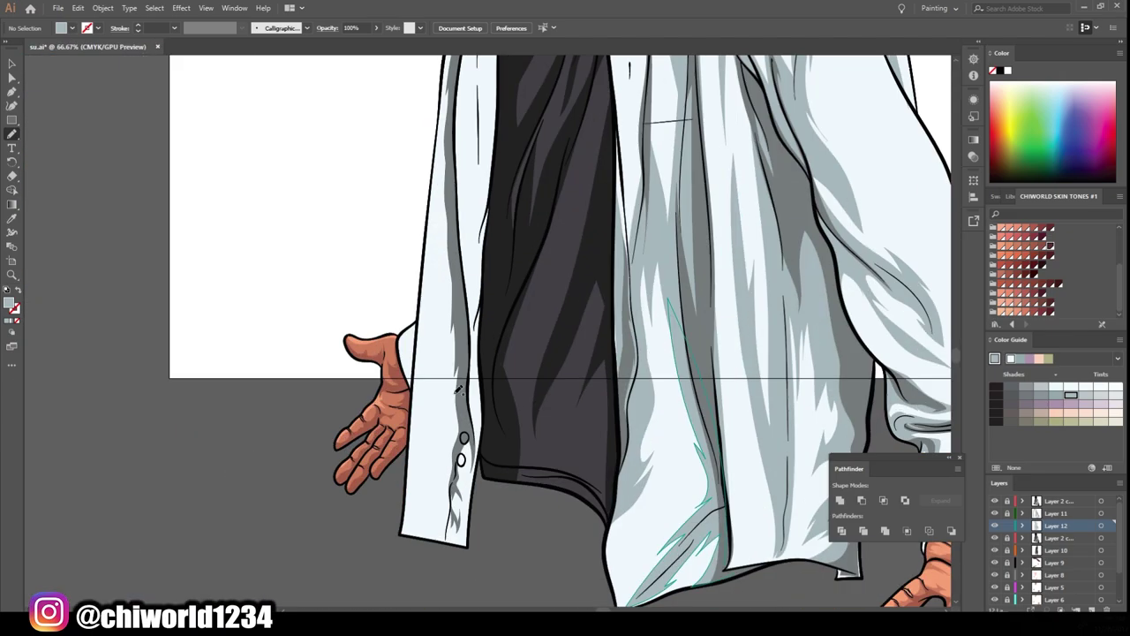
{"action": "scroll", "coordinate": [432, 441], "scroll_direction": "up", "scroll_amount": 3}
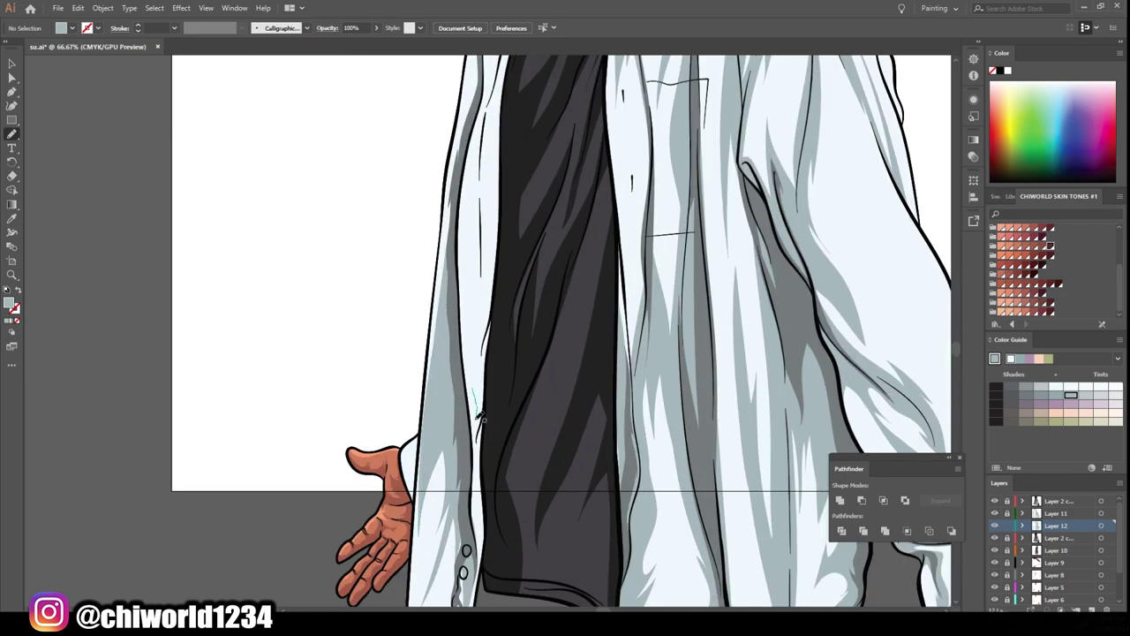
{"action": "scroll", "coordinate": [473, 432], "scroll_direction": "up", "scroll_amount": 4}
{"action": "scroll", "coordinate": [464, 459], "scroll_direction": "up", "scroll_amount": 2}
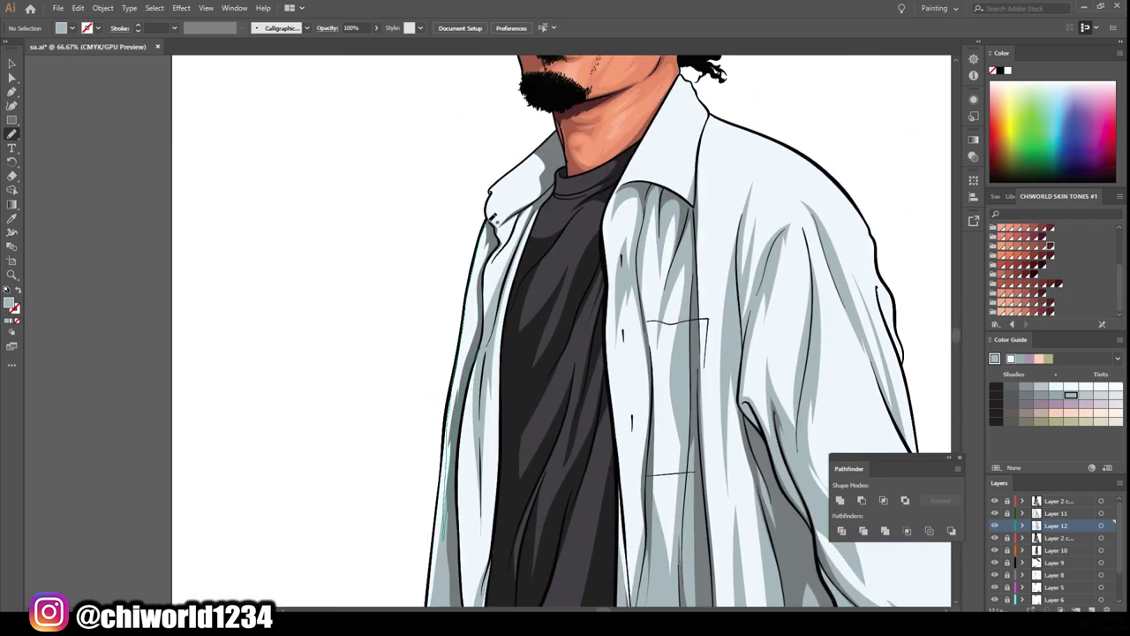
{"action": "scroll", "coordinate": [493, 219], "scroll_direction": "up", "scroll_amount": 3}
{"action": "key", "text": "ctrl+0"}
{"action": "scroll", "coordinate": [521, 437], "scroll_direction": "up", "scroll_amount": 5}
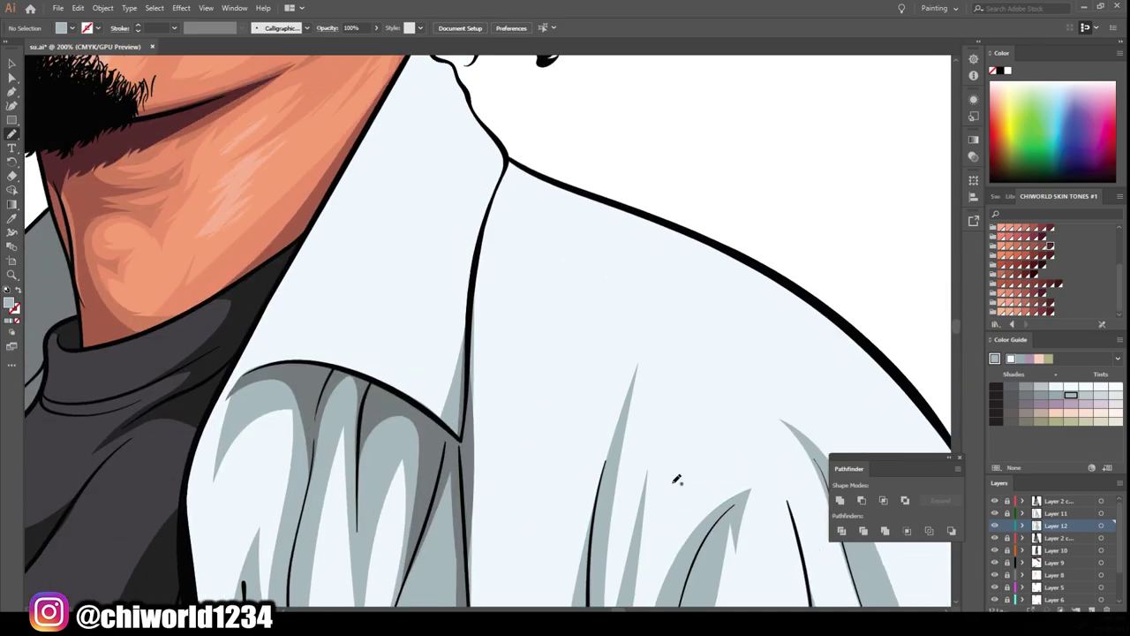
{"action": "scroll", "coordinate": [521, 437], "scroll_direction": "down", "scroll_amount": 1}
{"action": "scroll", "coordinate": [336, 435], "scroll_direction": "up", "scroll_amount": 2}
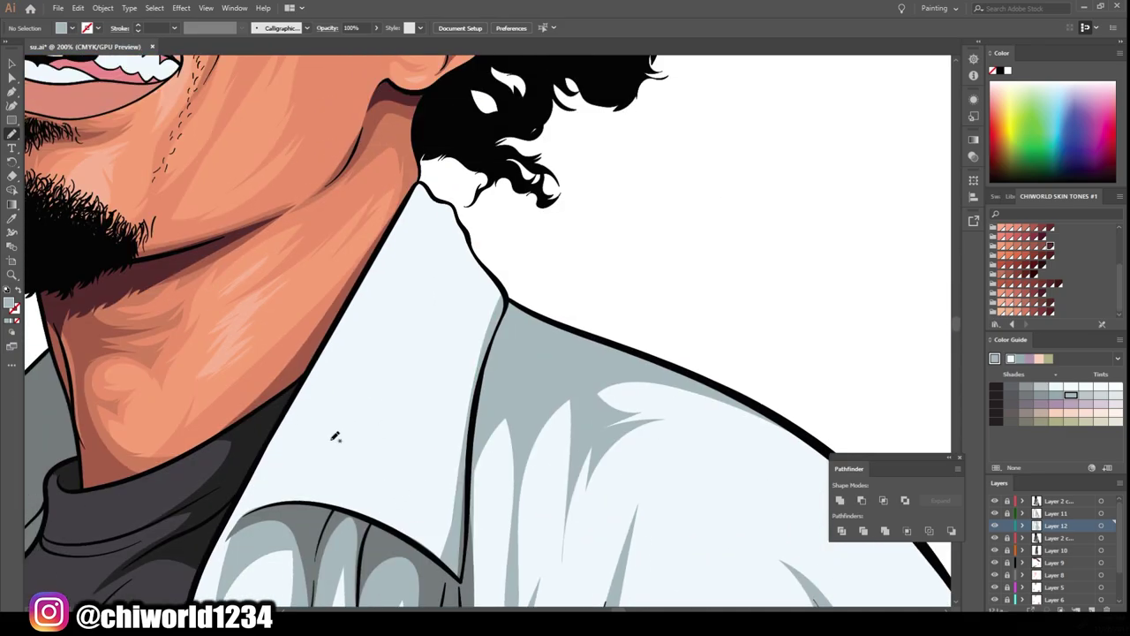
{"action": "scroll", "coordinate": [335, 436], "scroll_direction": "down", "scroll_amount": 4}
{"action": "scroll", "coordinate": [584, 389], "scroll_direction": "up", "scroll_amount": 1}
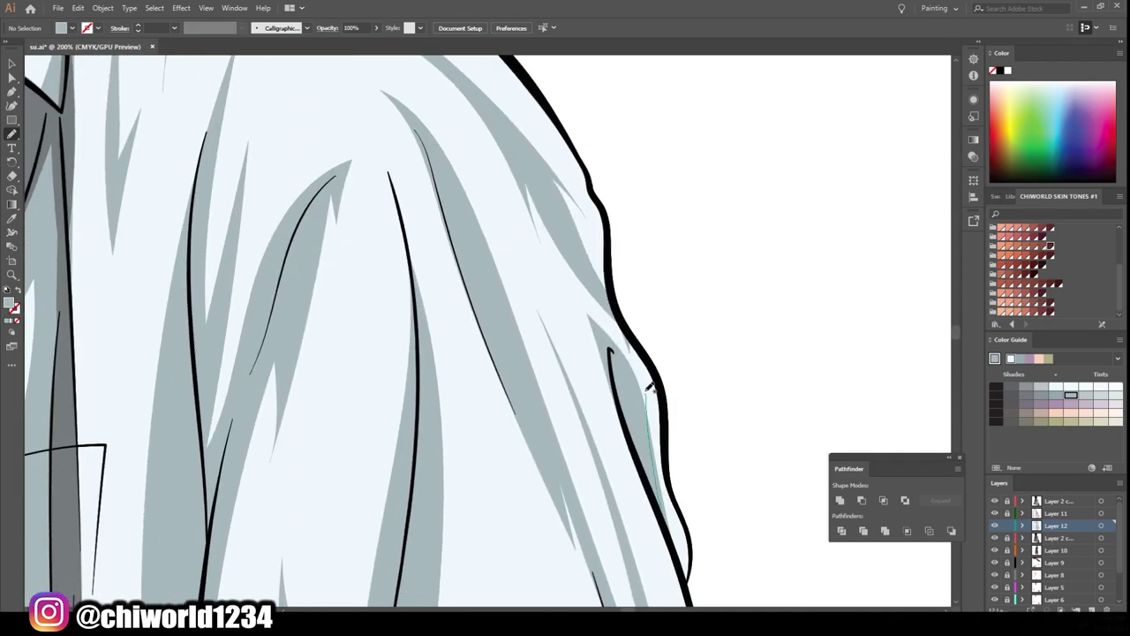
{"action": "key", "text": "ctrl+0"}
{"action": "scroll", "coordinate": [114, 431], "scroll_direction": "up", "scroll_amount": 5}
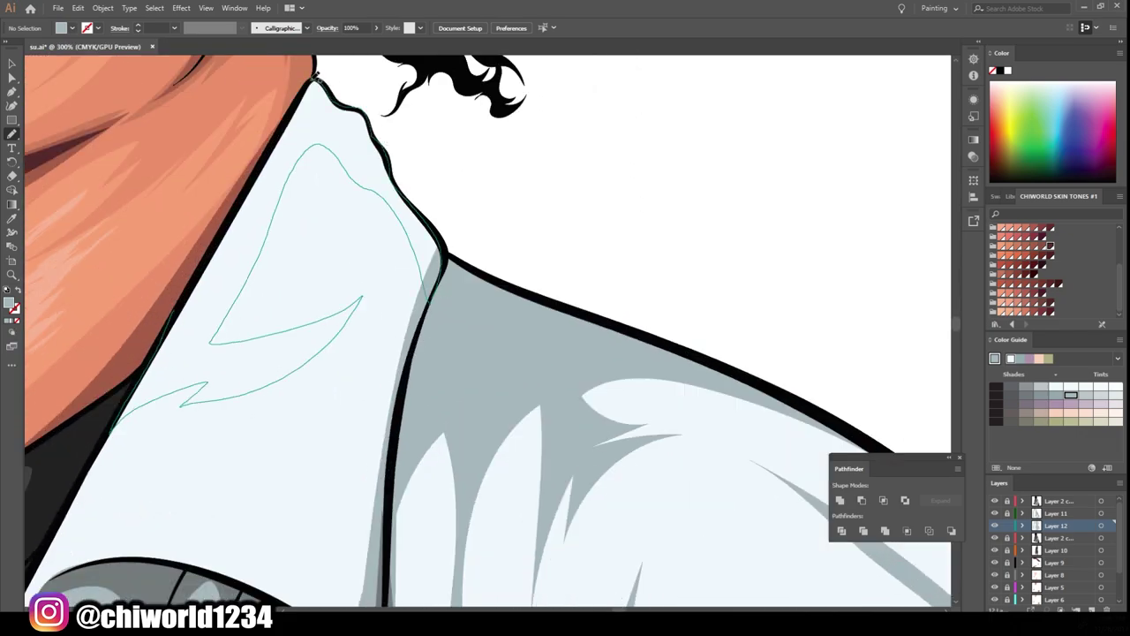
{"action": "key", "text": "ctrl+0"}
{"action": "key", "text": "ctrl+minus"}
Step: Adjust the shirt shading's colour balance, reducing cyan and nudging black and yellow
{"action": "key", "text": "v"}
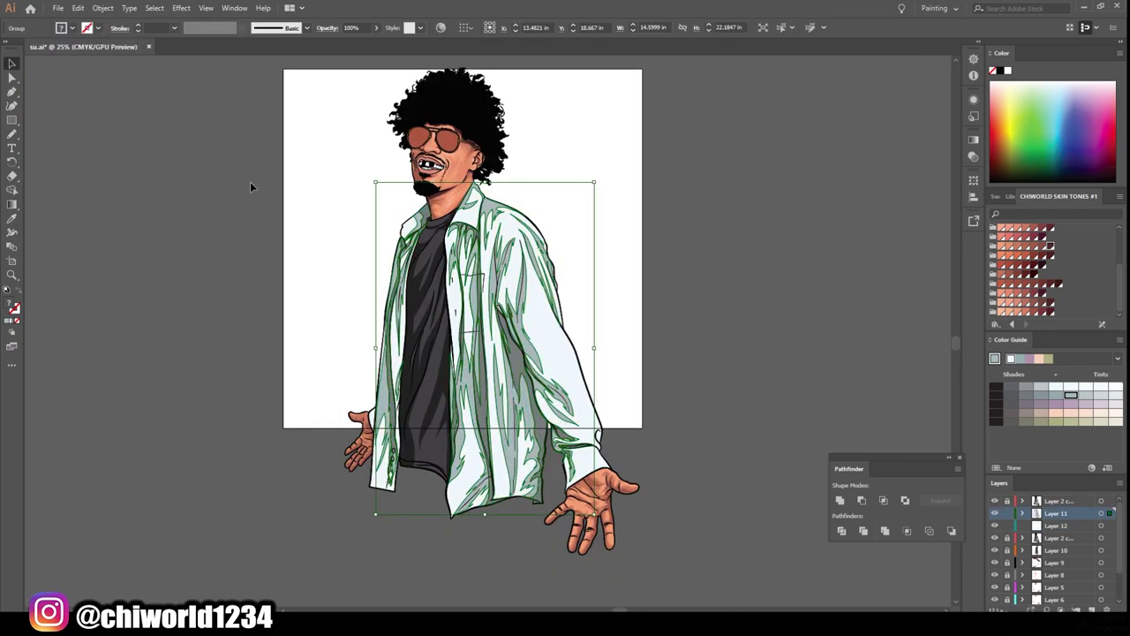
{"action": "left_click", "coordinate": [78, 8]}
{"action": "left_click", "coordinate": [303, 238]}
{"action": "left_click_drag", "start_coordinate": [109, 69], "coordinate": [104, 70]}
{"action": "left_click_drag", "start_coordinate": [109, 123], "coordinate": [110, 123]}
{"action": "left_click_drag", "start_coordinate": [110, 105], "coordinate": [110, 106]}
{"action": "left_click", "coordinate": [126, 200]}
Step: Recolor the shirt shading with brightness lowered from 73.33 to 66
{"action": "left_click", "coordinate": [77, 8]}
{"action": "left_click", "coordinate": [303, 226]}
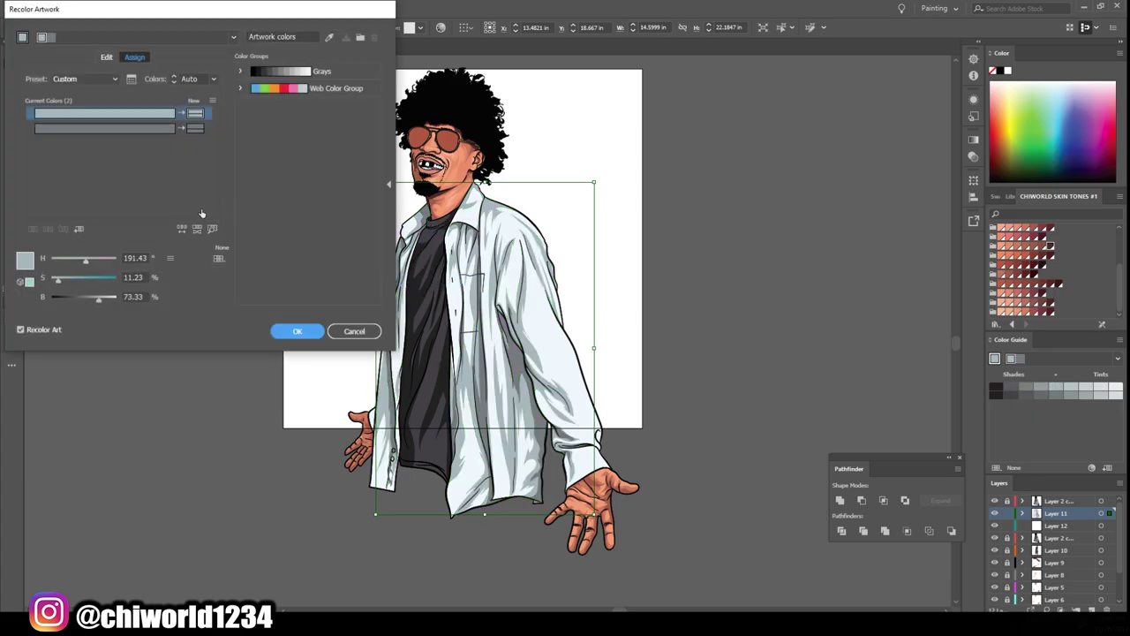
{"action": "left_click_drag", "start_coordinate": [107, 301], "coordinate": [80, 299]}
{"action": "key", "text": "Return"}
{"action": "key", "text": "ctrl+plus"}
{"action": "key", "text": "ctrl+plus"}
{"action": "key", "text": "ctrl+plus"}
{"action": "key", "text": "ctrl+l"}
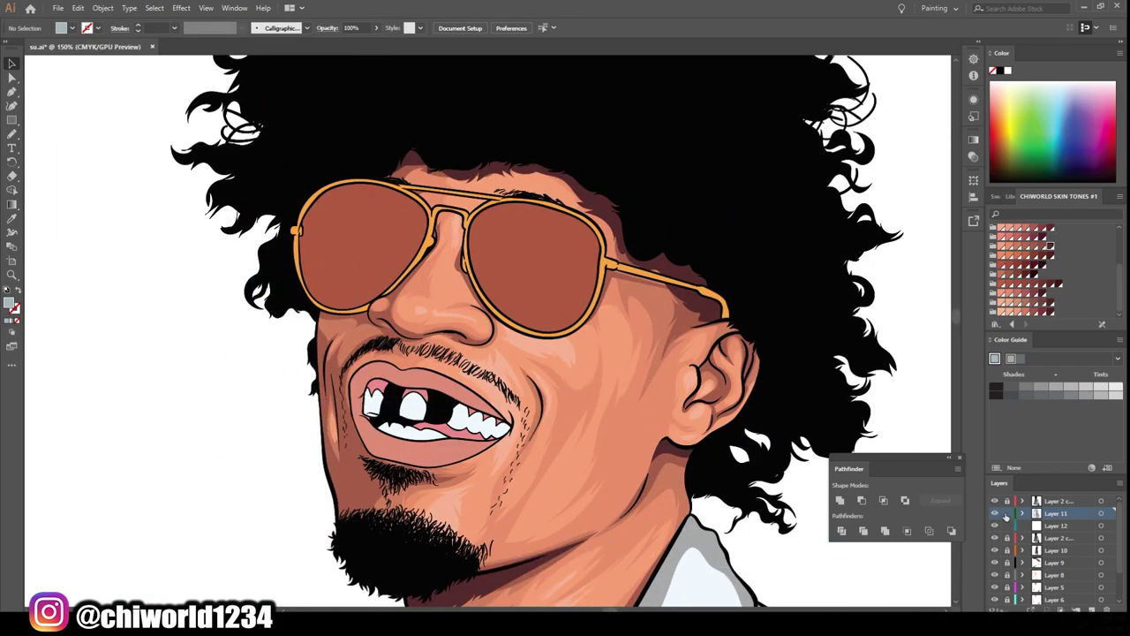
{"action": "key", "text": "ctrl+plus"}
Step: Sample the teeth white and paint pale purple shadows along the teeth
{"action": "scroll", "coordinate": [487, 332], "scroll_direction": "down", "scroll_amount": 2}
{"action": "key", "text": "i"}
{"action": "left_click", "coordinate": [438, 404]}
{"action": "double_click", "coordinate": [10, 303]}
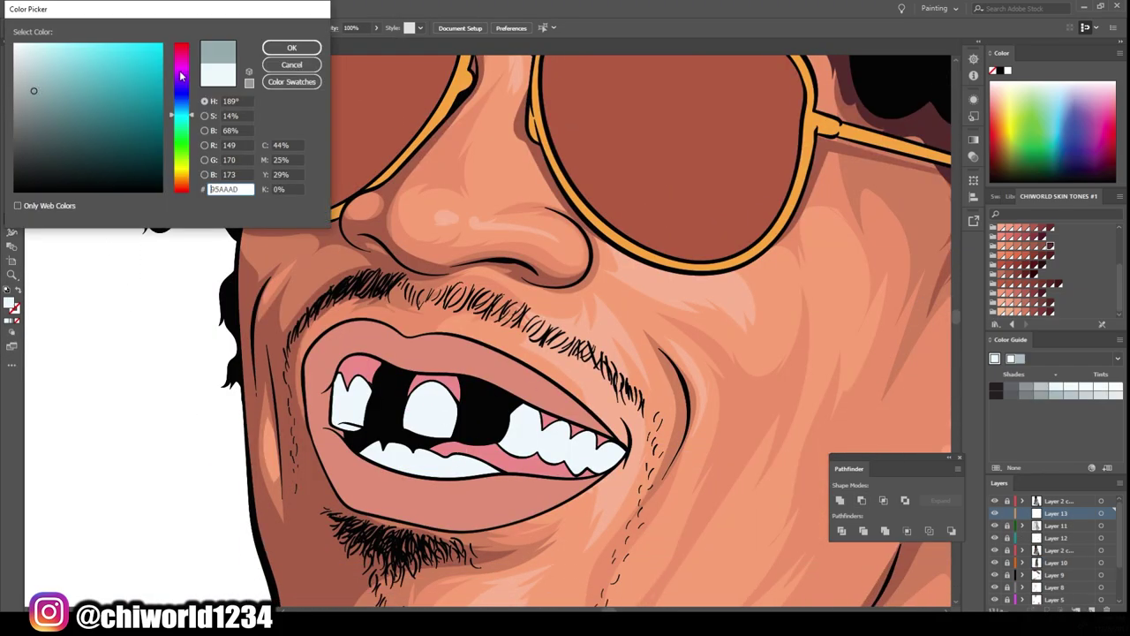
{"action": "left_click", "coordinate": [35, 83]}
{"action": "key", "text": "Return"}
{"action": "key", "text": "ctrl+plus"}
{"action": "key", "text": "ctrl+plus"}
{"action": "key", "text": "ctrl+plus"}
{"action": "key", "text": "shift+b"}
{"action": "left_click_drag", "start_coordinate": [239, 371], "coordinate": [340, 331]}
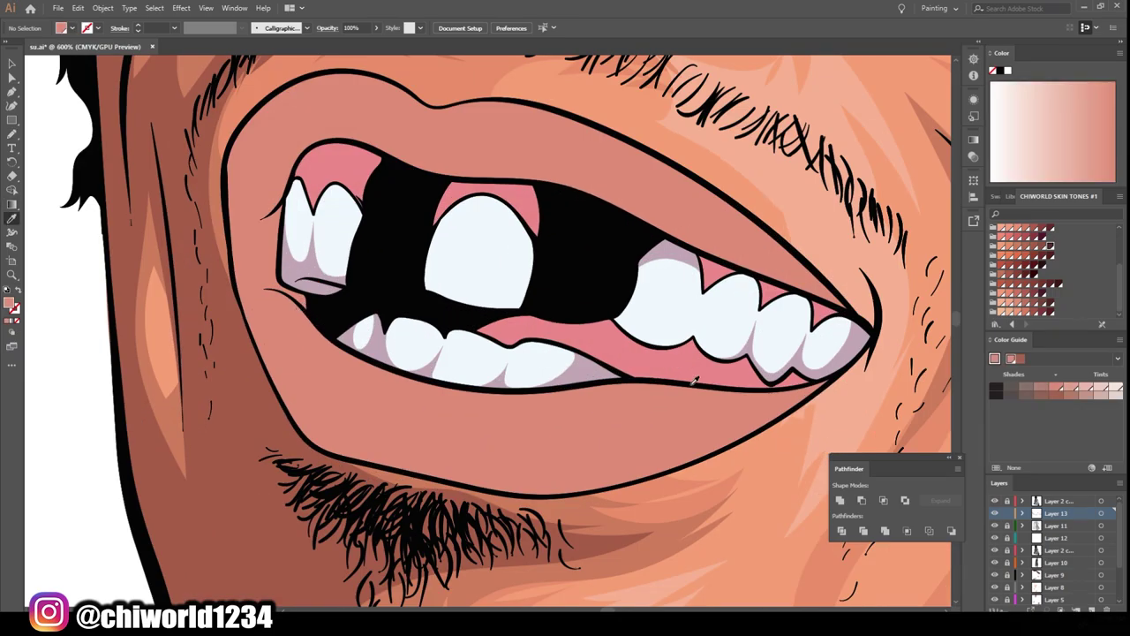
Step: Paint darker pink shading along the gum line
{"action": "double_click", "coordinate": [11, 303]}
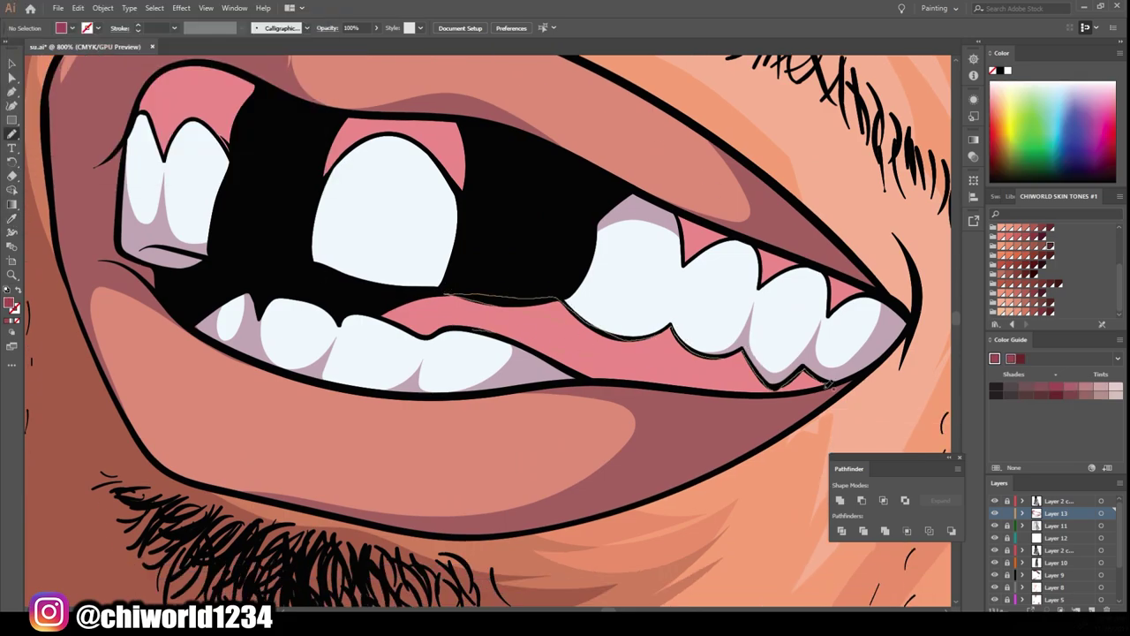
{"action": "left_click_drag", "start_coordinate": [830, 384], "coordinate": [832, 385]}
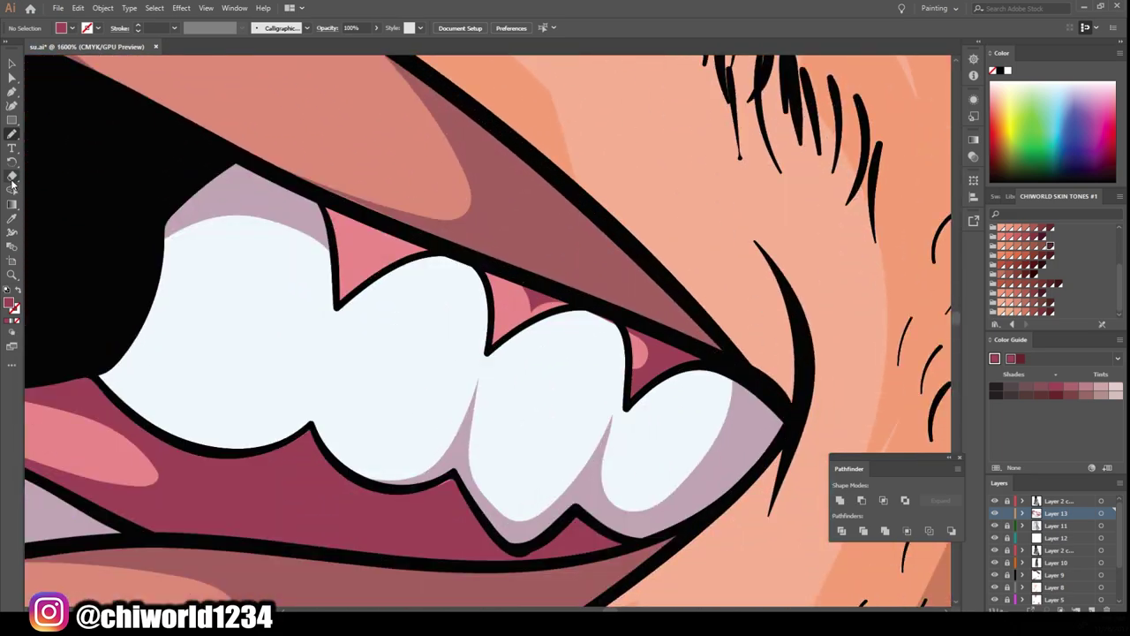
{"action": "left_click", "coordinate": [13, 177]}
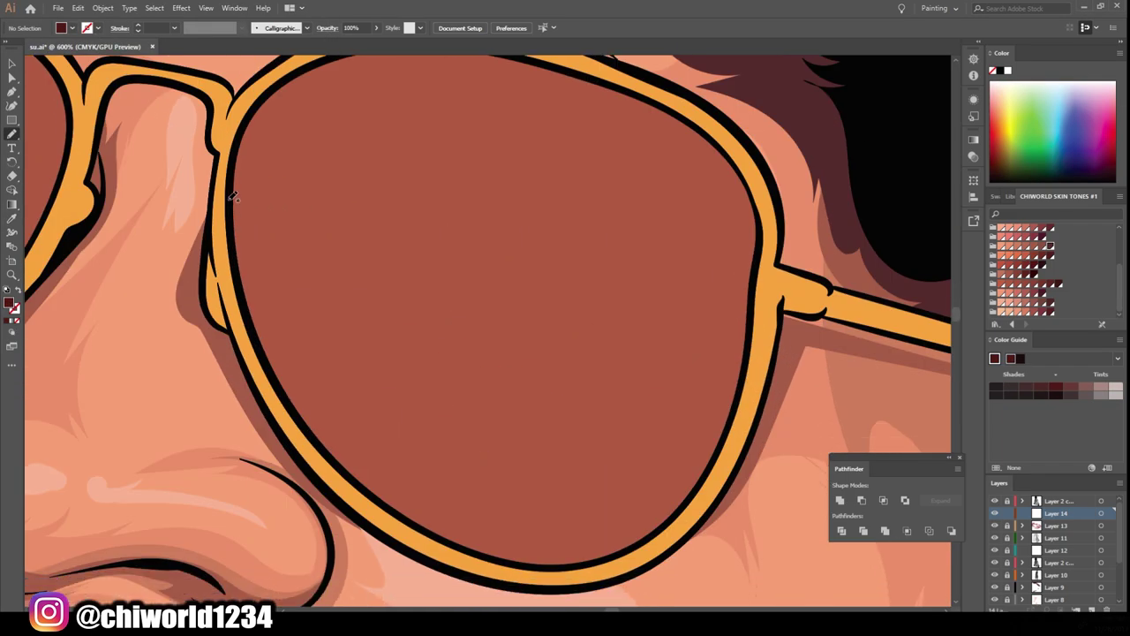
Step: Shade the lenses on Layer 10 with dark red reflections and light pink FFA492 highlights
{"action": "left_click", "coordinate": [1057, 575]}
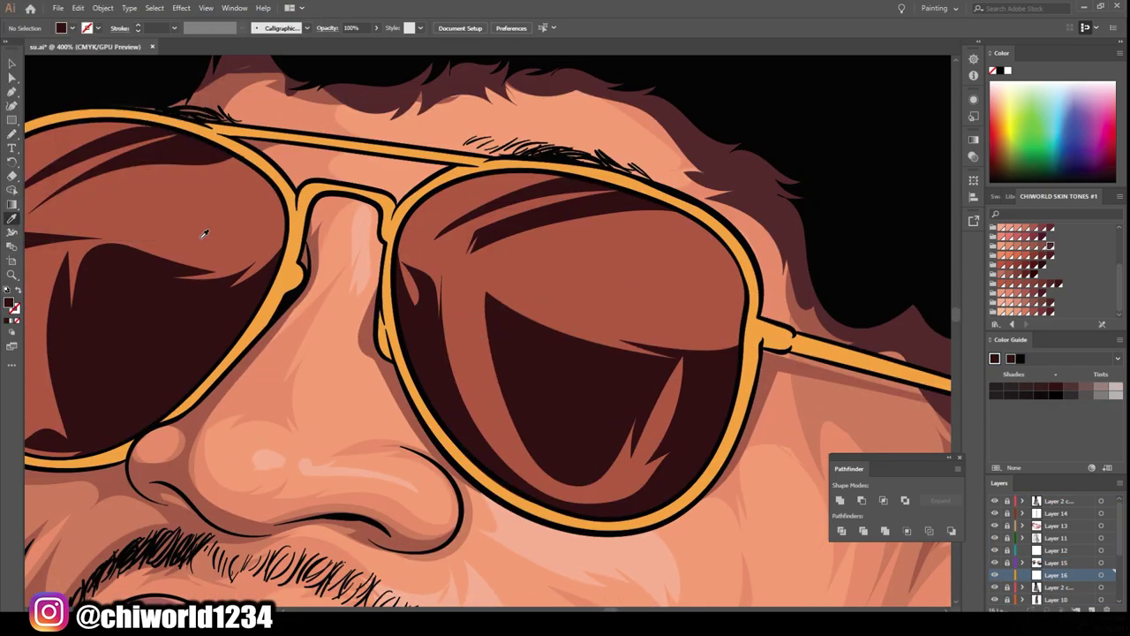
{"action": "left_click", "coordinate": [291, 48]}
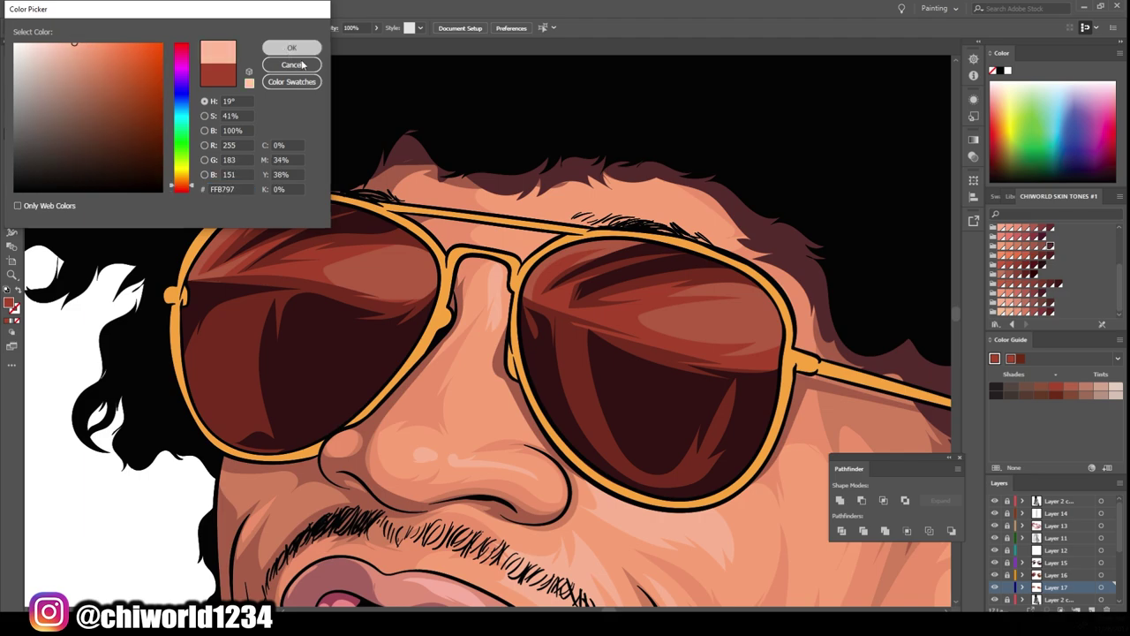
{"action": "left_click", "coordinate": [291, 48]}
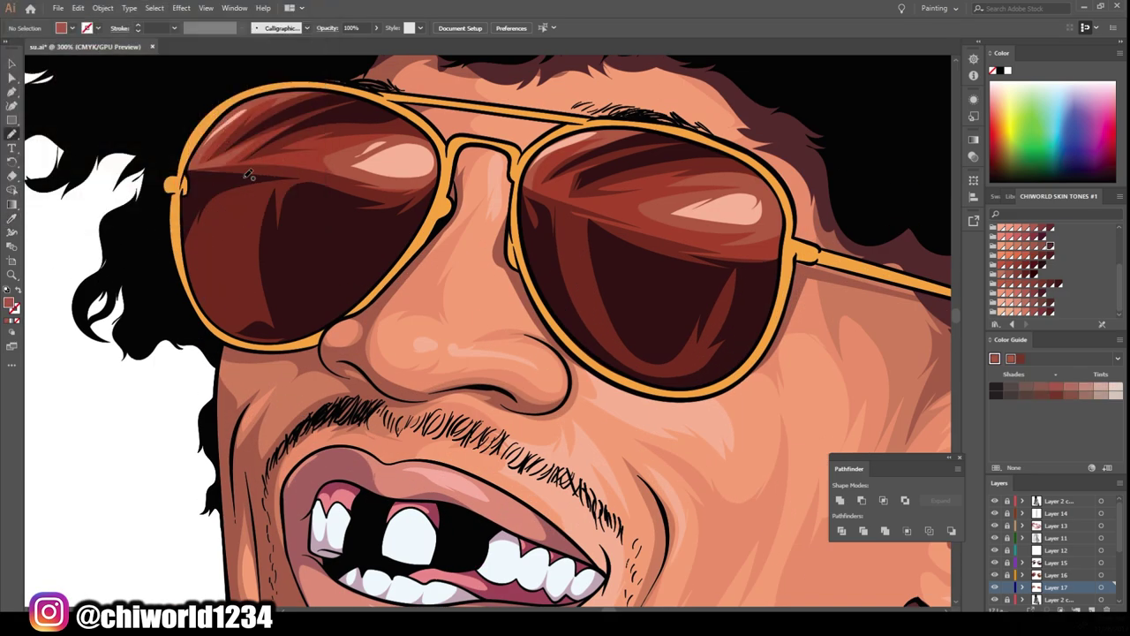
{"action": "left_click", "coordinate": [1006, 575]}
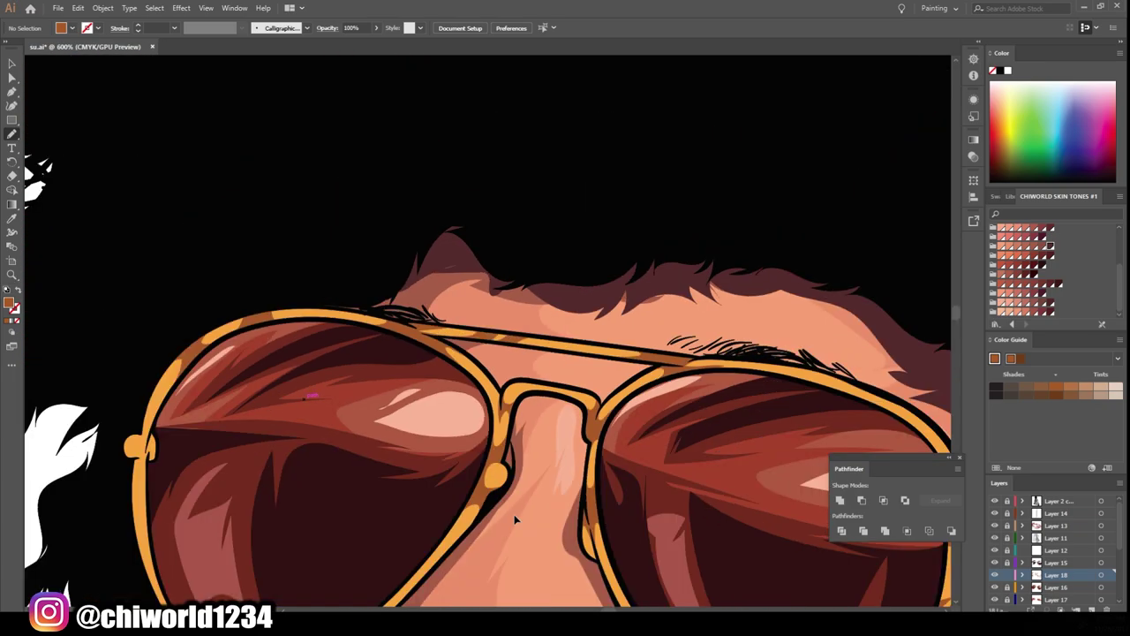
Step: Add a new layer for the hair highlights and load the Neutrals swatch library
{"action": "key", "text": "ctrl+1"}
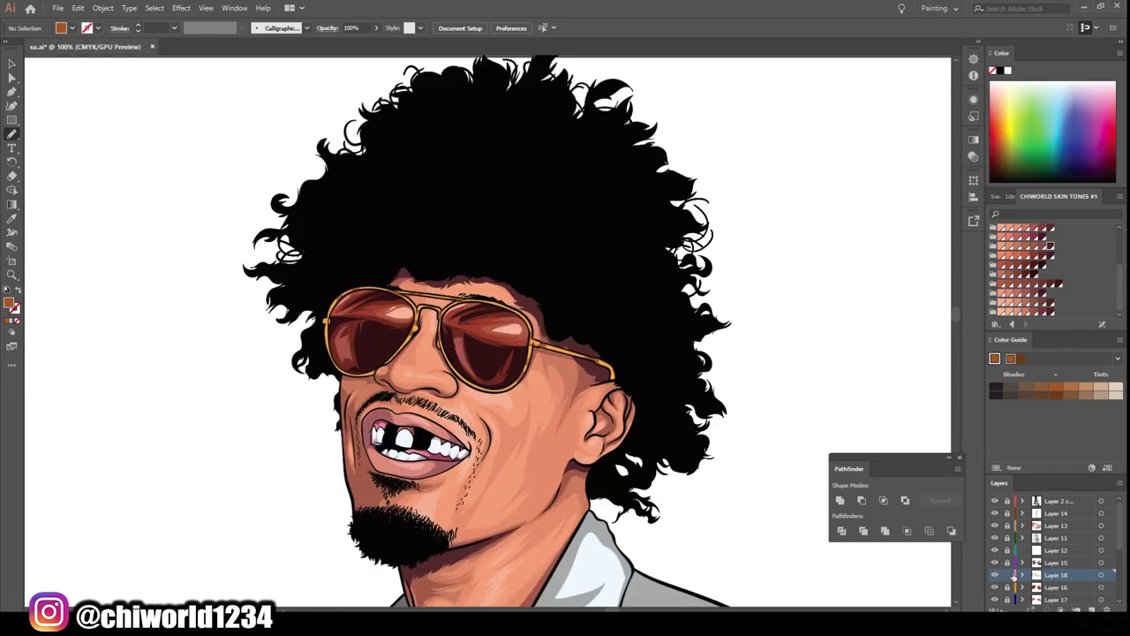
{"action": "key", "text": "ctrl+l"}
{"action": "left_click", "coordinate": [995, 324]}
{"action": "left_click", "coordinate": [1018, 236]}
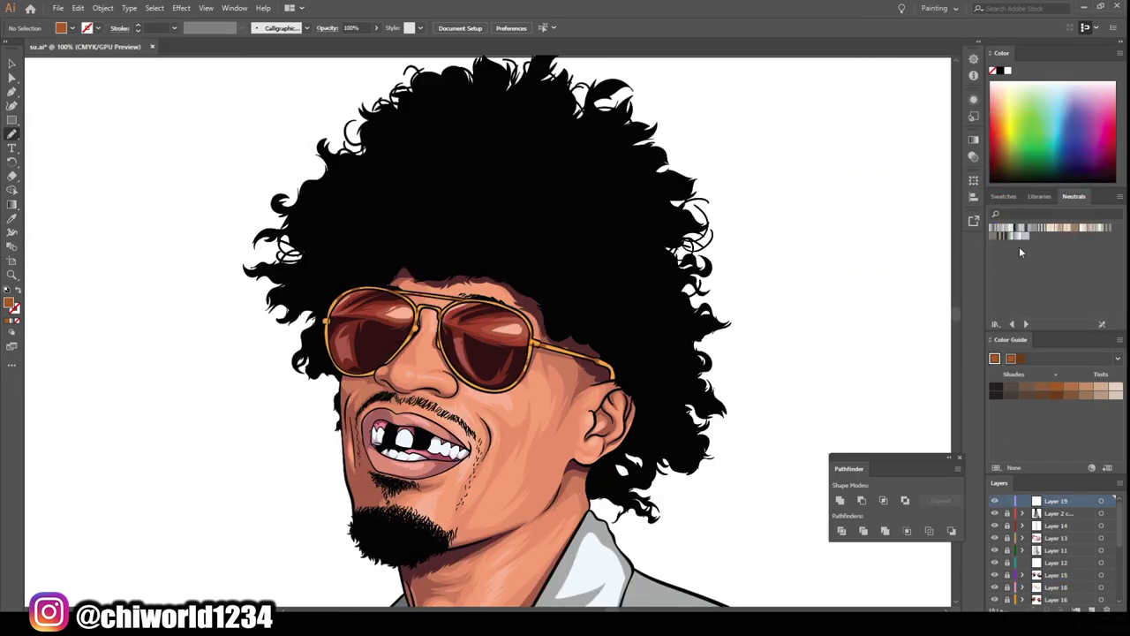
Step: Apply a grey gradient to the stroke, with the middle stop at about 56%
{"action": "left_click", "coordinate": [973, 140]}
{"action": "double_click", "coordinate": [937, 231]}
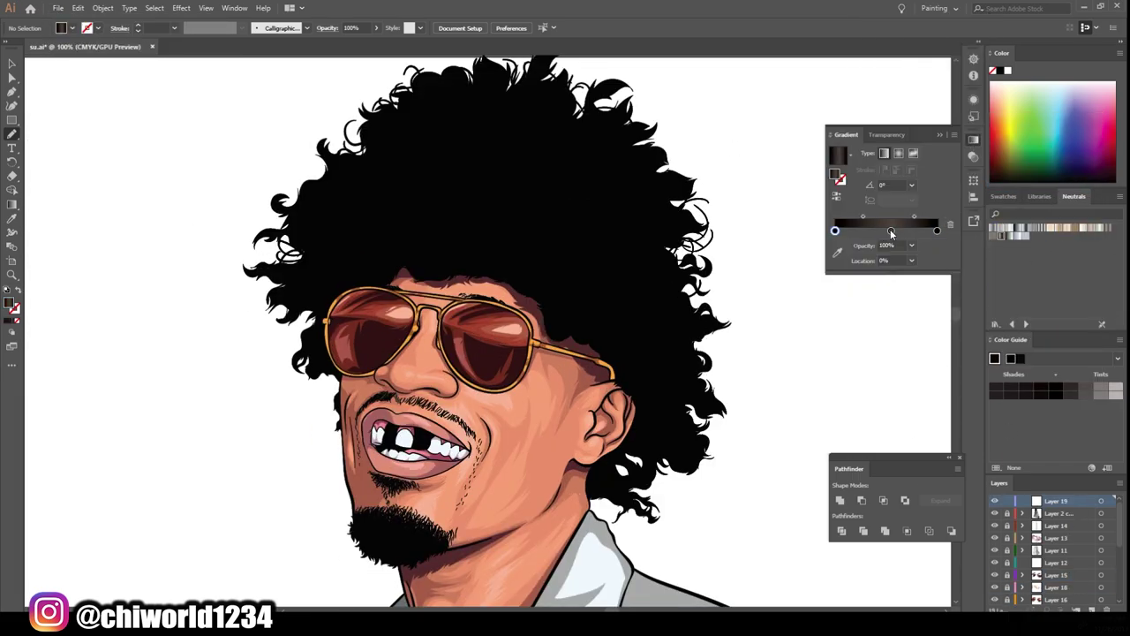
{"action": "left_click_drag", "start_coordinate": [891, 230], "coordinate": [893, 230]}
{"action": "scroll", "coordinate": [486, 336], "scroll_direction": "down", "scroll_amount": 5}
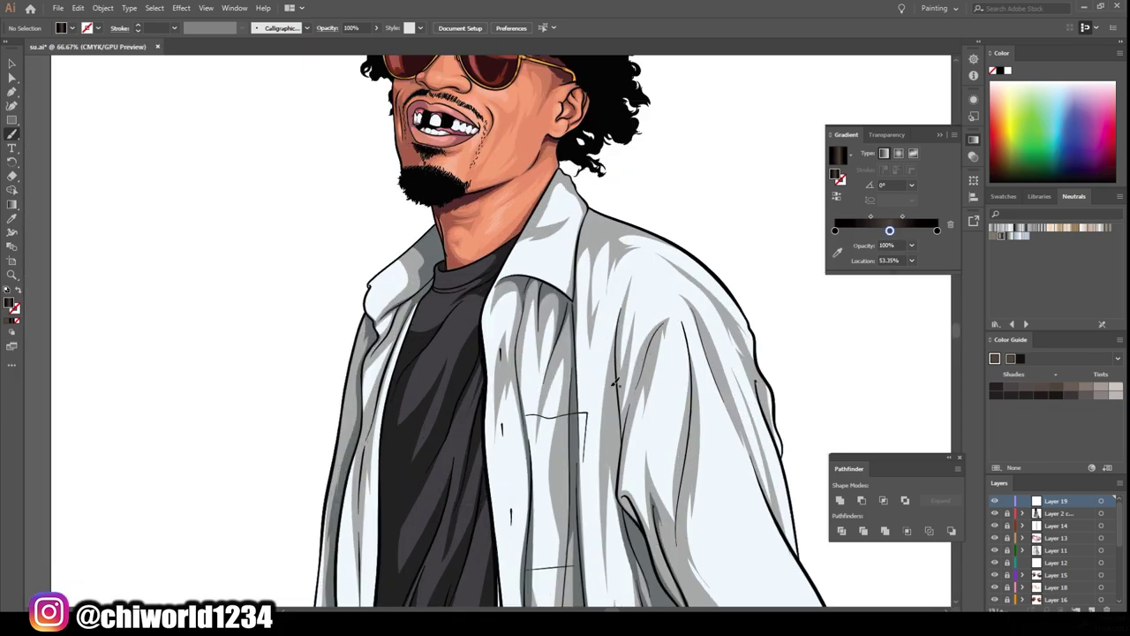
{"action": "scroll", "coordinate": [442, 265], "scroll_direction": "up", "scroll_amount": 3}
{"action": "key", "text": "shift+x"}
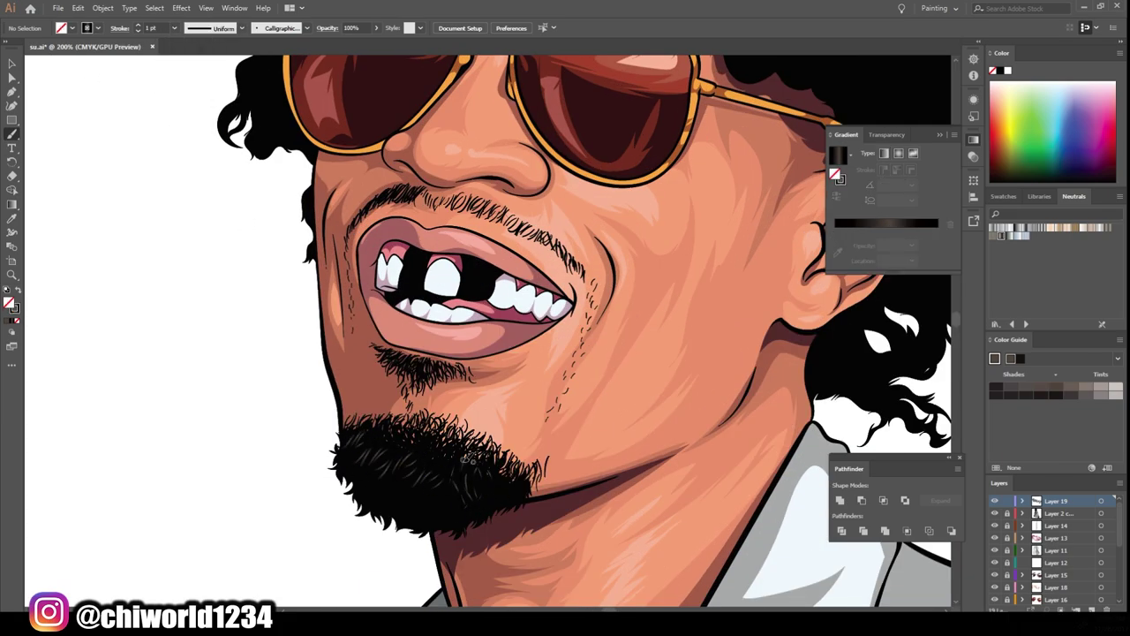
Step: Paint three thin curved Paintbrush highlight curls across the black afro
{"action": "scroll", "coordinate": [423, 430], "scroll_direction": "down", "scroll_amount": 3}
{"action": "scroll", "coordinate": [530, 265], "scroll_direction": "up", "scroll_amount": 2}
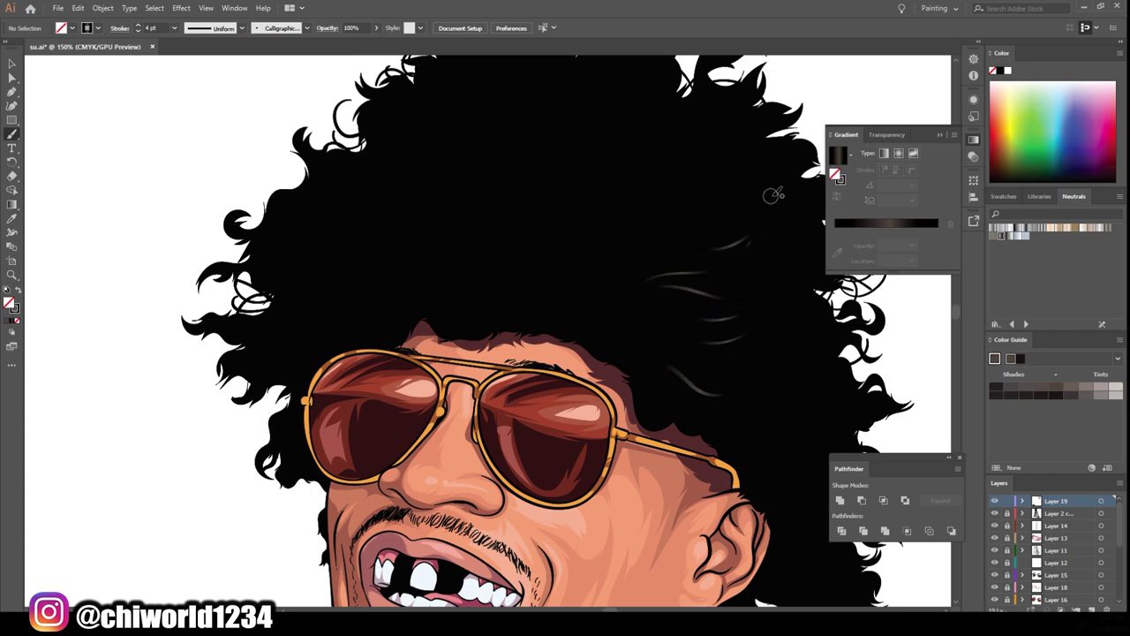
{"action": "scroll", "coordinate": [750, 362], "scroll_direction": "down", "scroll_amount": 1}
{"action": "left_click_drag", "start_coordinate": [559, 273], "coordinate": [513, 285]}
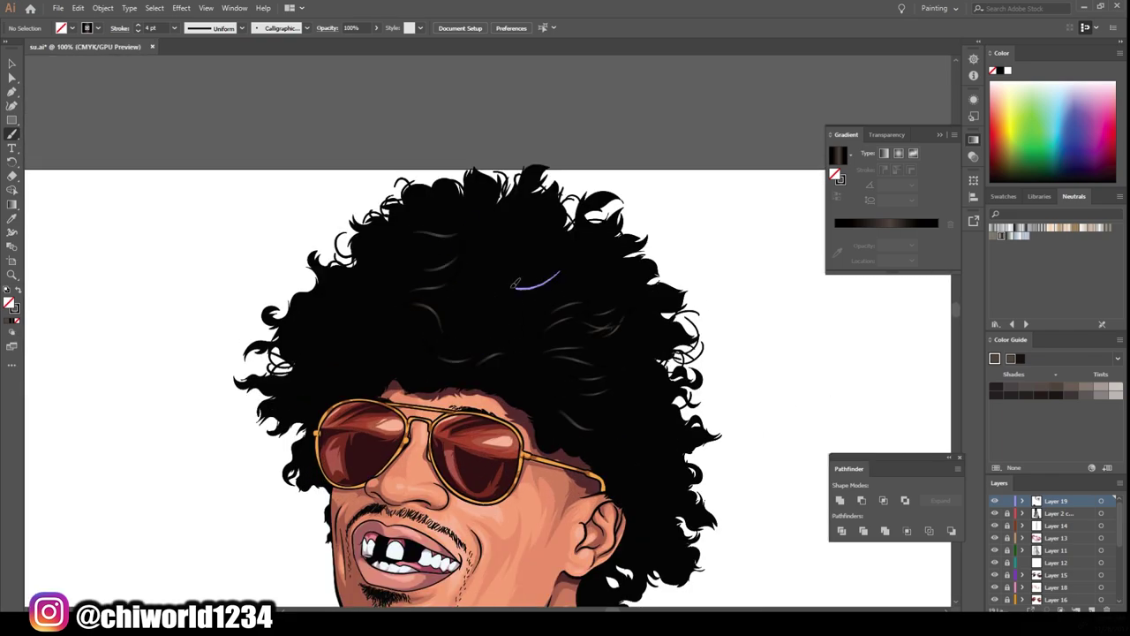
{"action": "scroll", "coordinate": [378, 283], "scroll_direction": "down", "scroll_amount": 2}
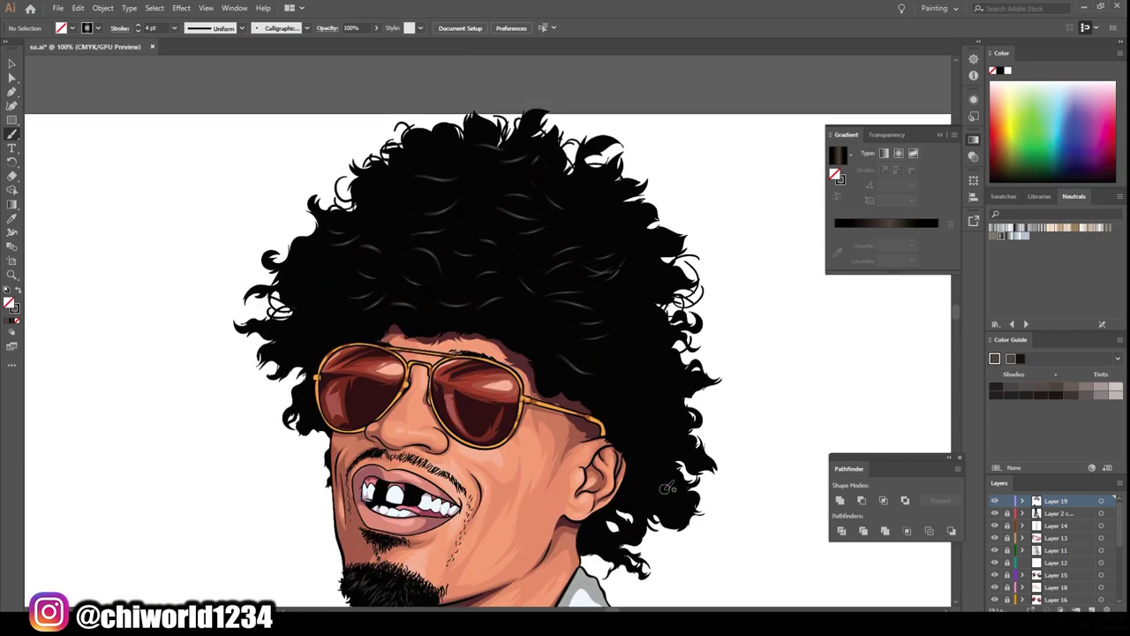
{"action": "left_click_drag", "start_coordinate": [656, 434], "coordinate": [624, 425]}
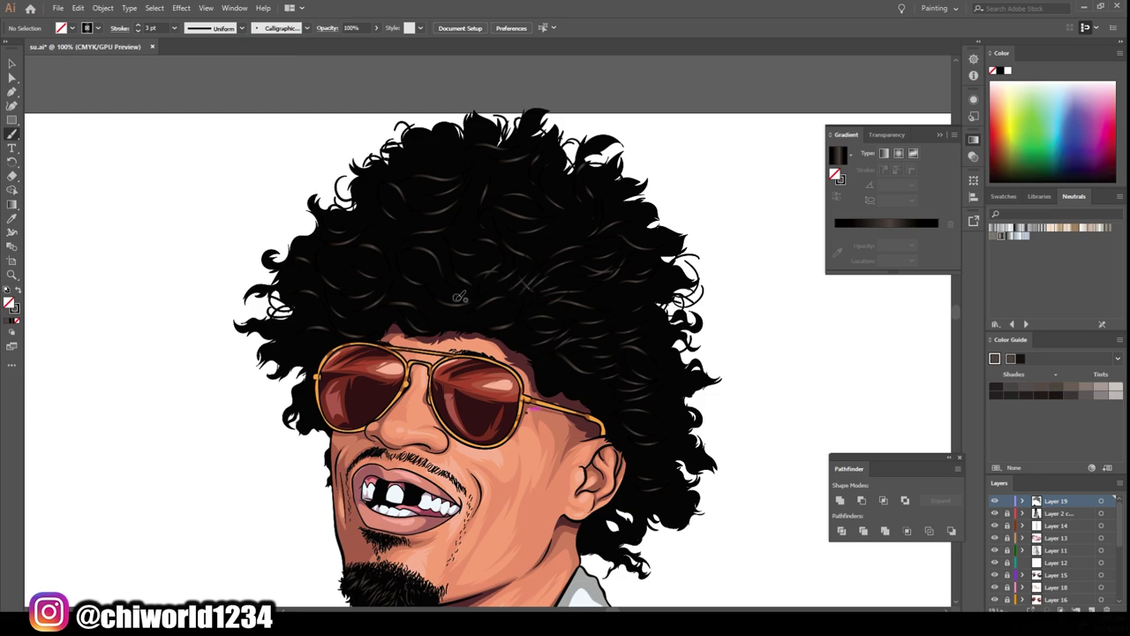
{"action": "left_click_drag", "start_coordinate": [334, 318], "coordinate": [303, 287]}
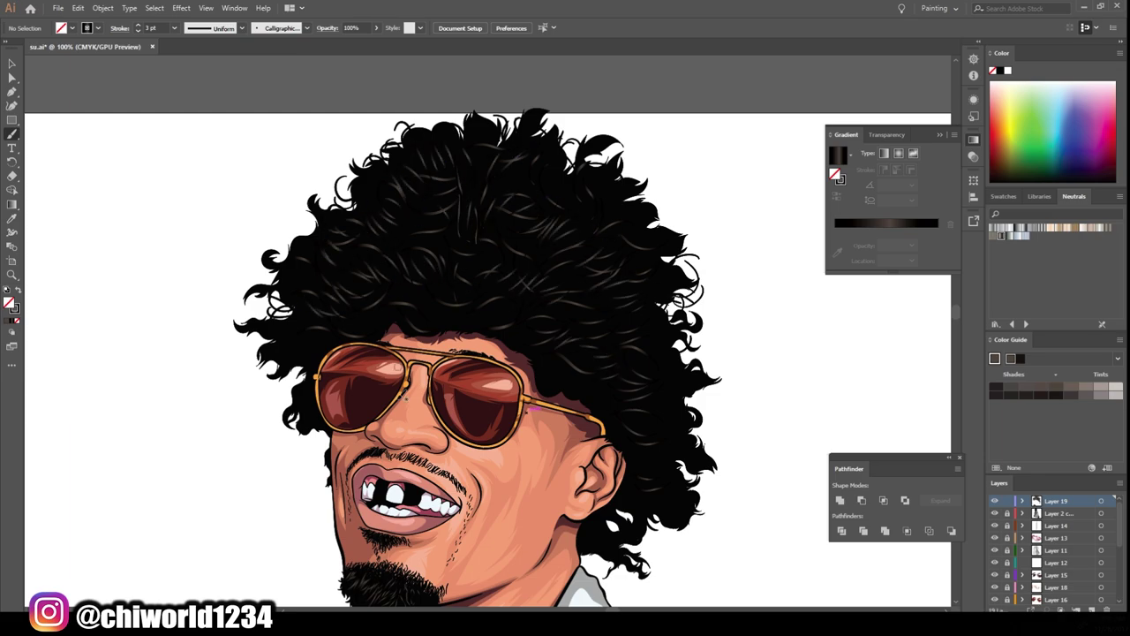